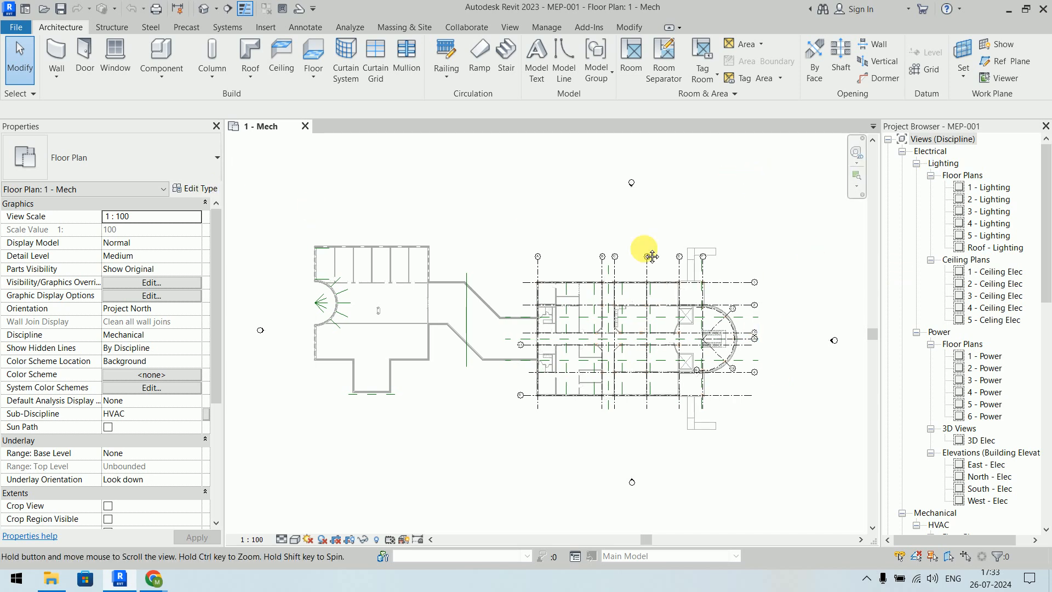
Open the 1 - Ceiling Elec plan from the electrical lighting ceiling plans
middle_click_drag(641, 244, 474, 232)
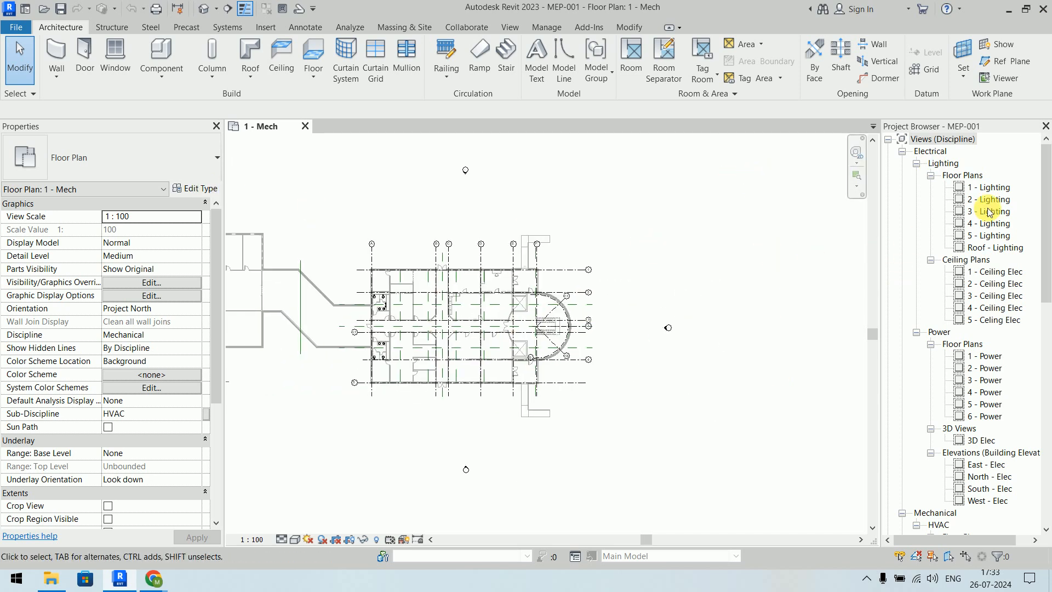
left_click(968, 179)
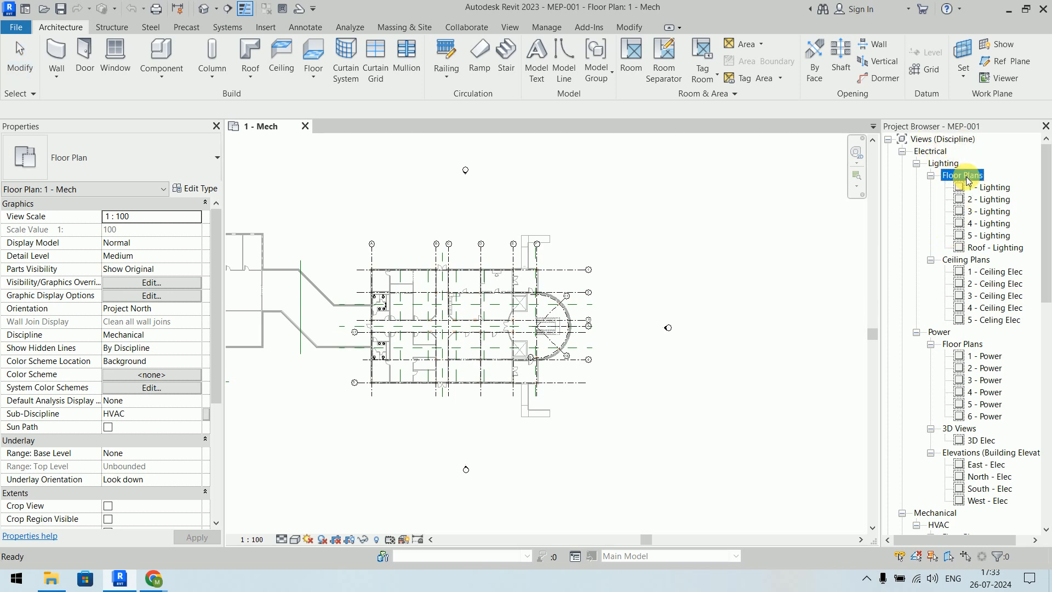
left_click(976, 262)
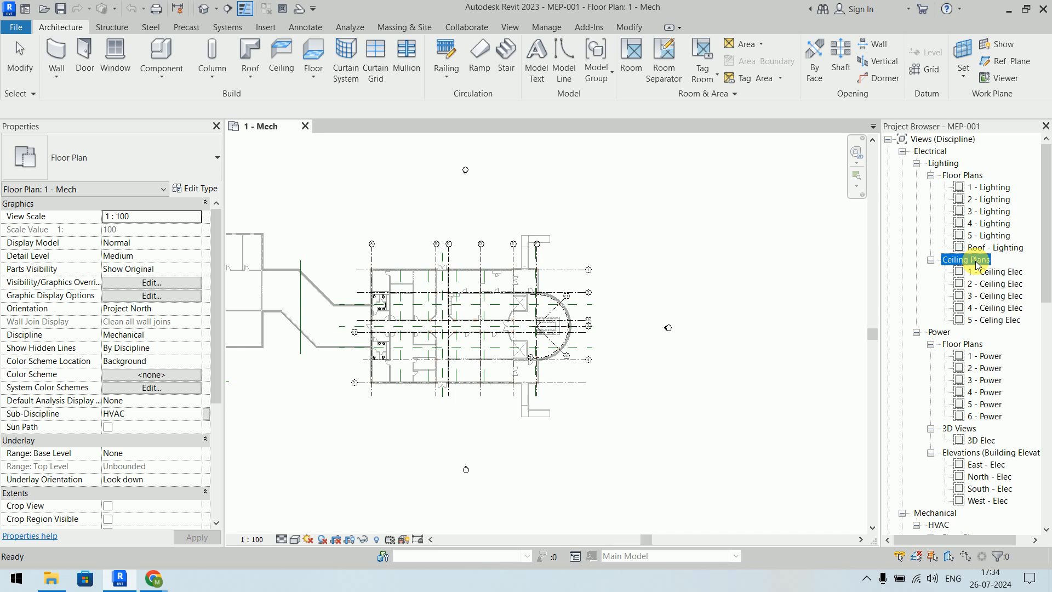
left_click(1010, 272)
double_click(1011, 272)
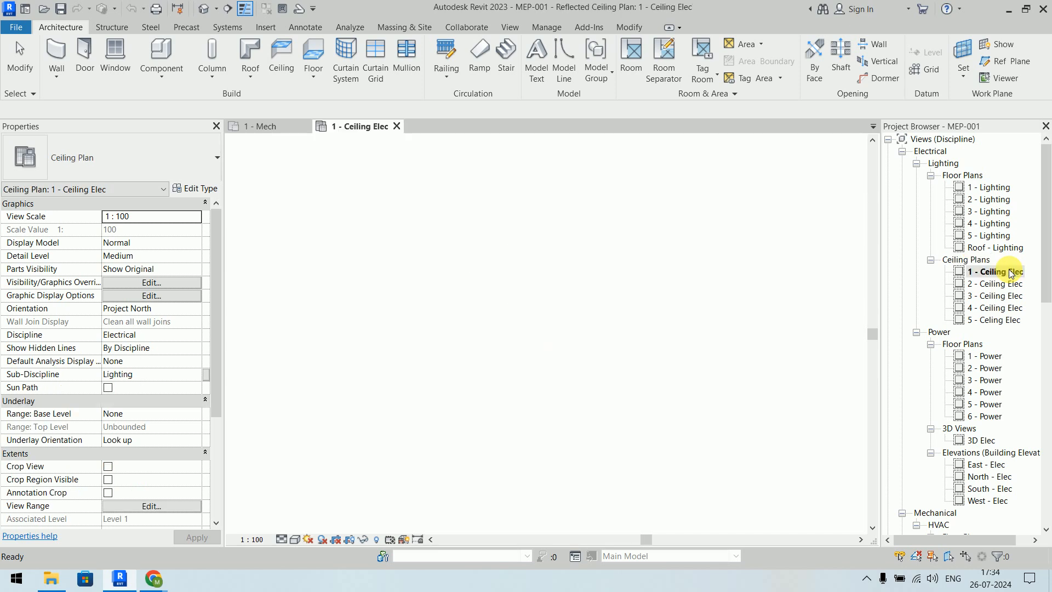
Examine the room layouts and ceiling grids across the Level 1 reflected ceiling plan
scroll(412, 335, "up", 5)
scroll(441, 312, "up", 6)
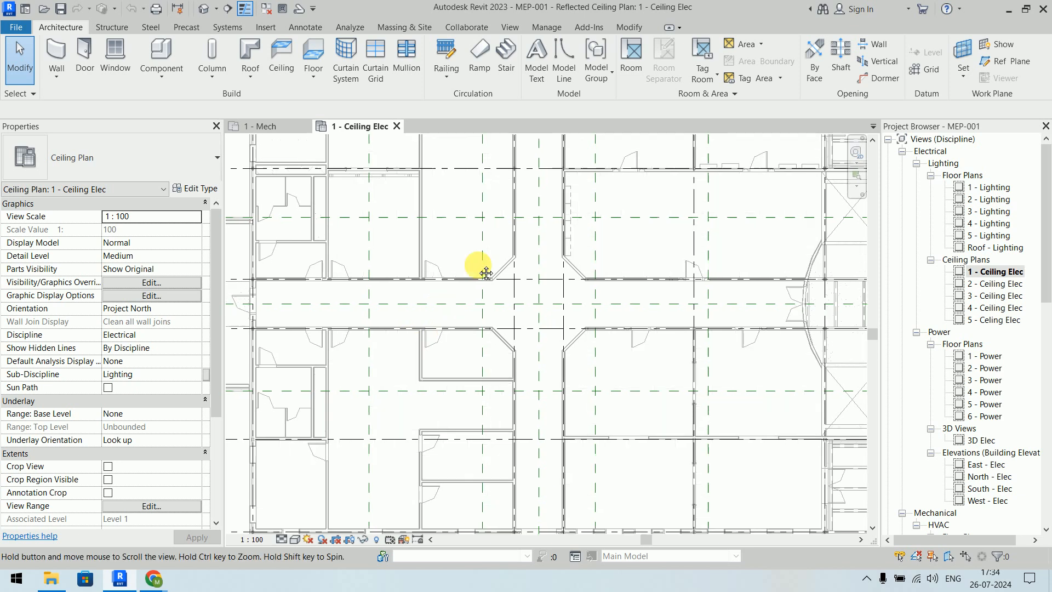
scroll(471, 285, "up", 3)
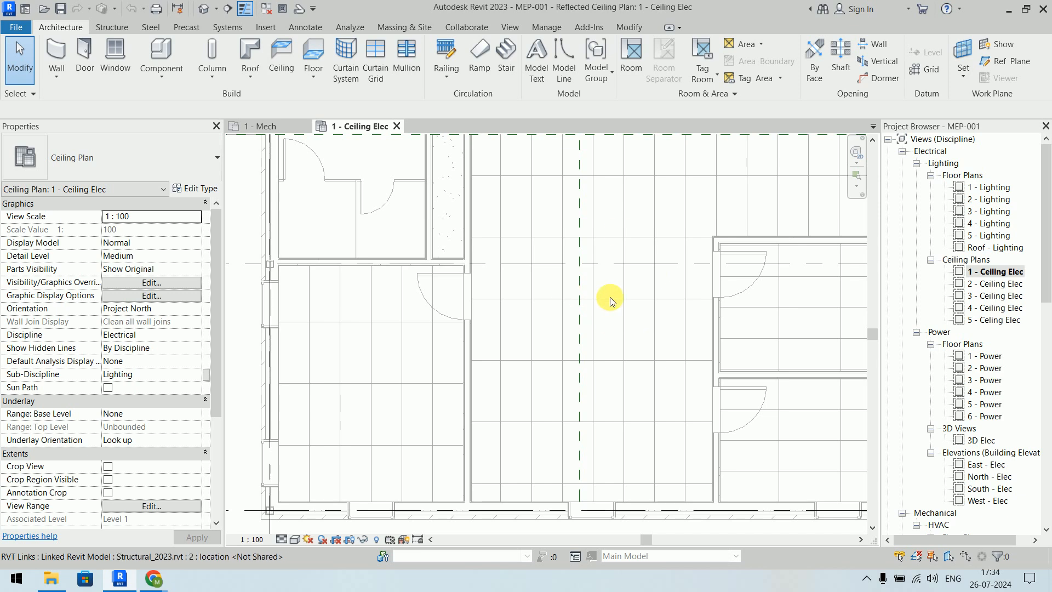
scroll(603, 307, "up", 4)
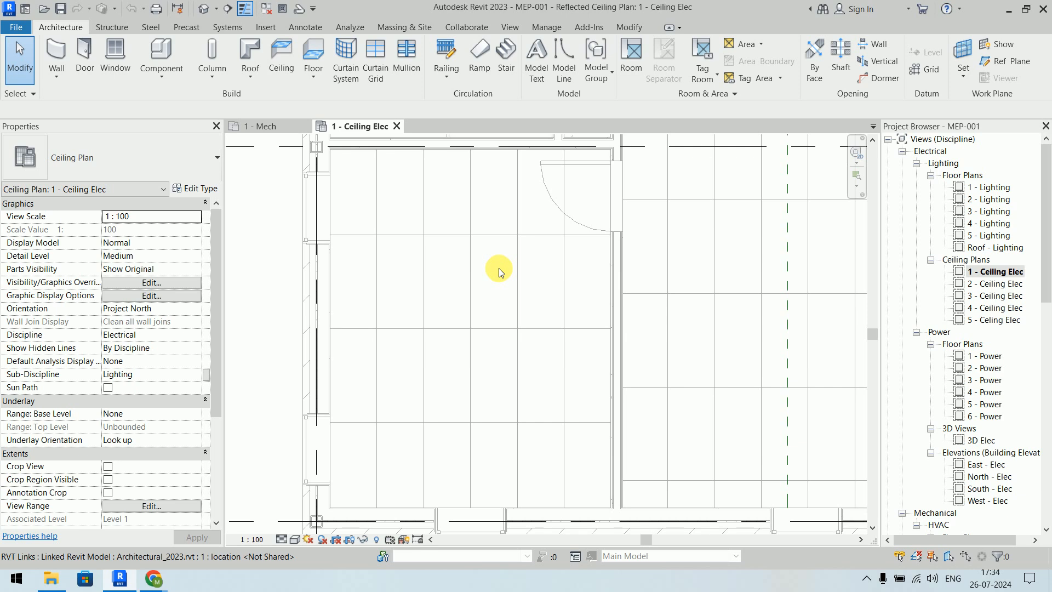
scroll(641, 245, "down", 5)
scroll(640, 246, "down", 4)
middle_click_drag(646, 240, 453, 364)
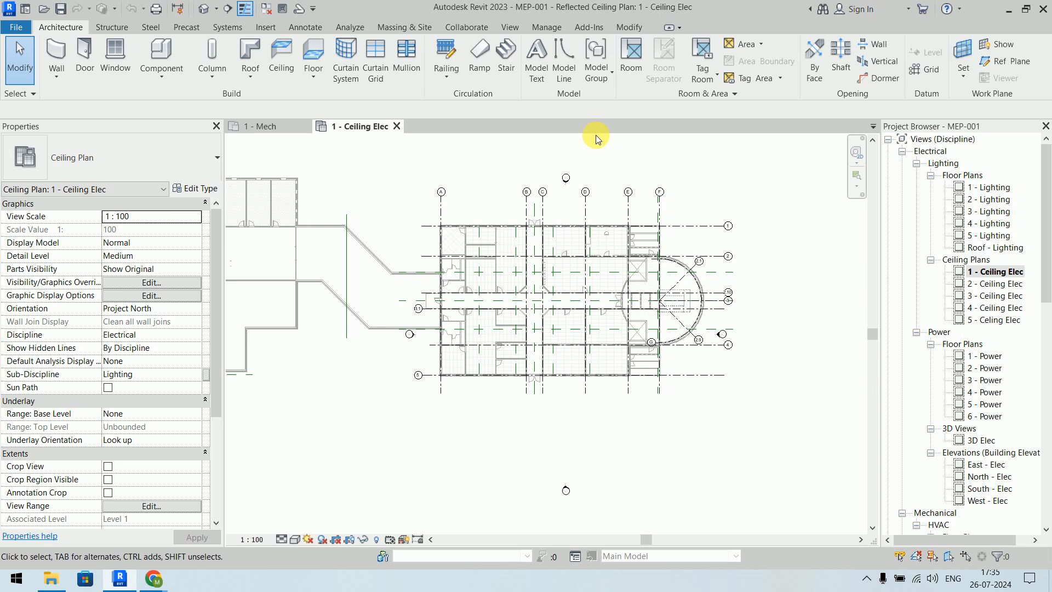
left_click(358, 28)
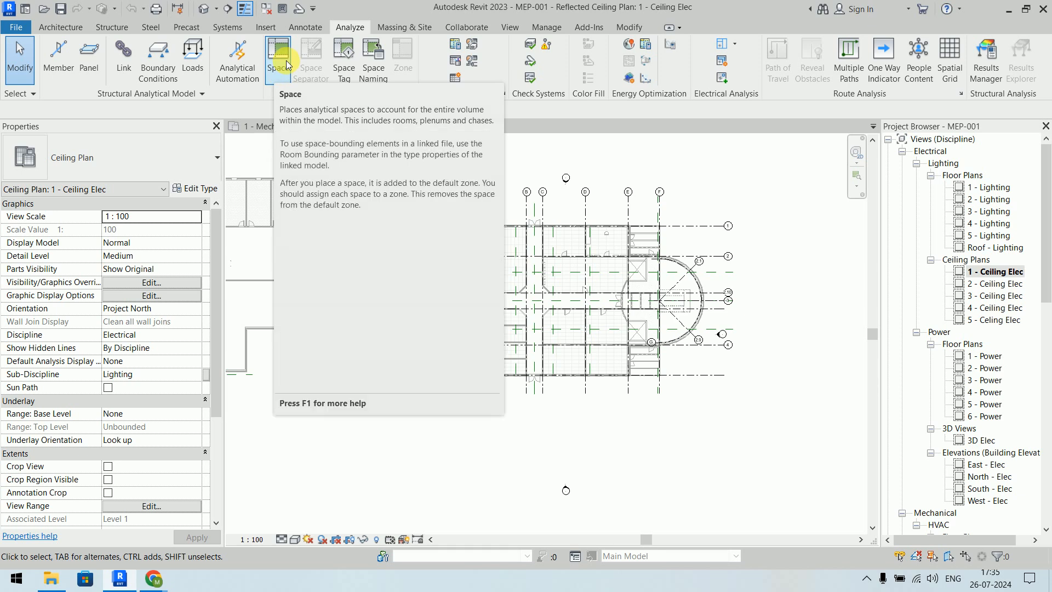
left_click(286, 60)
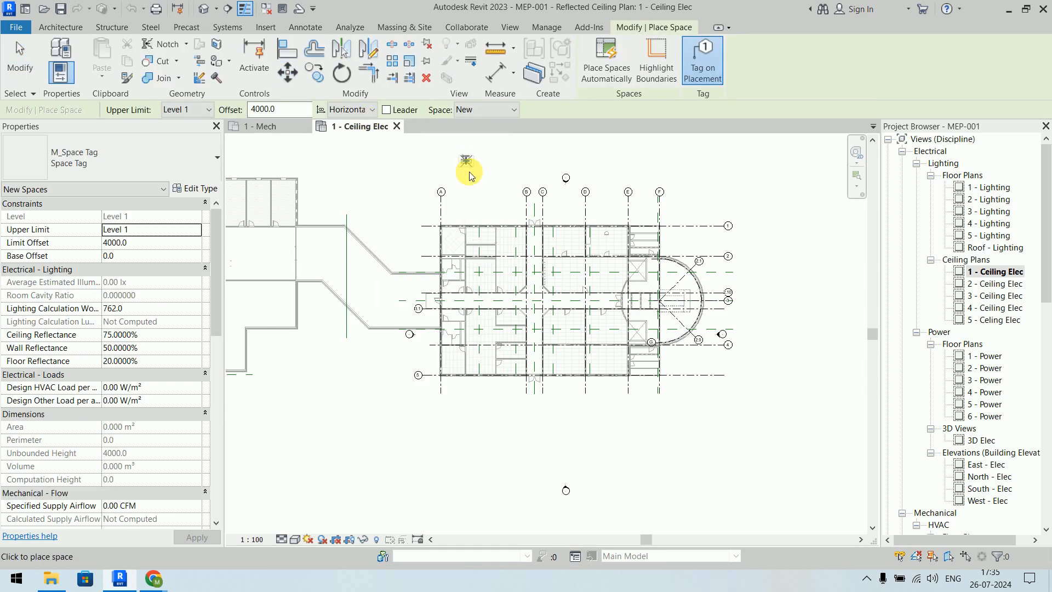
scroll(469, 186, "up", 5)
scroll(477, 223, "up", 1)
middle_click_drag(475, 225, 557, 119)
scroll(441, 319, "up", 2)
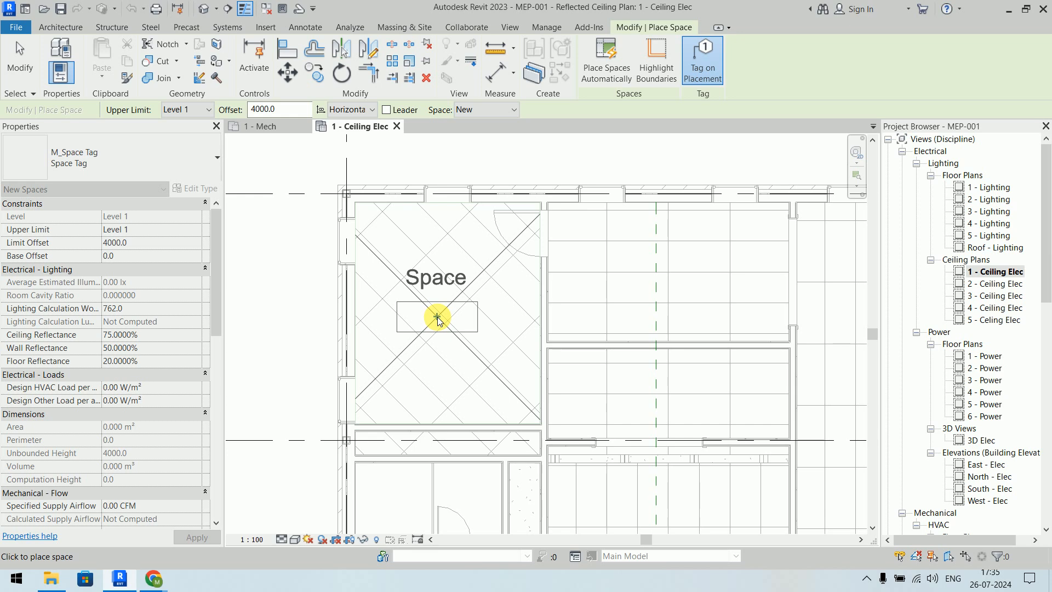
key("Escape")
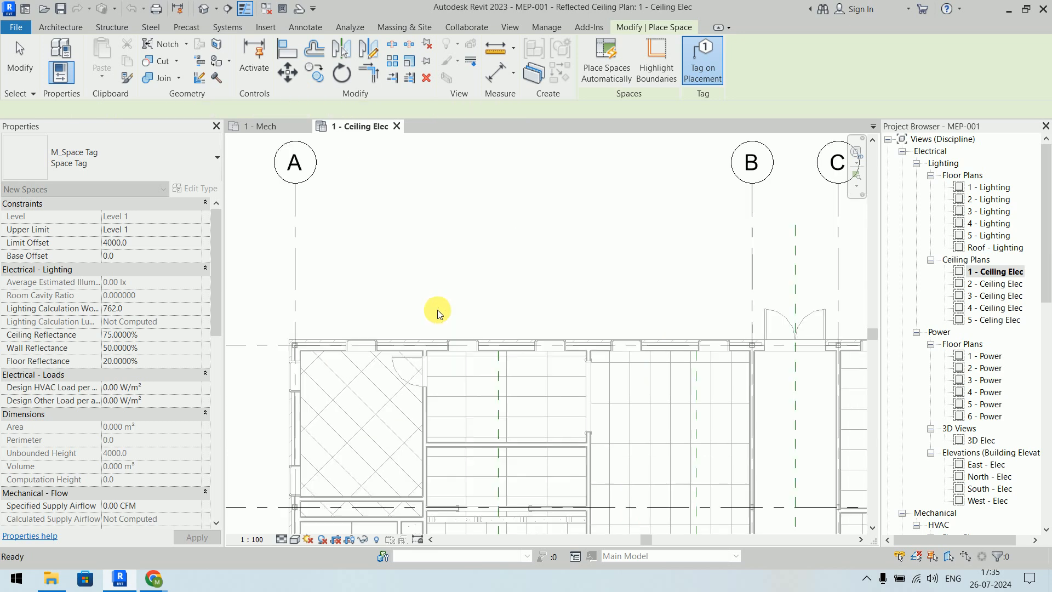
Turn off Room Bounding in the type properties of the linked Architectural_2023.rvt model
scroll(463, 258, "down", 6)
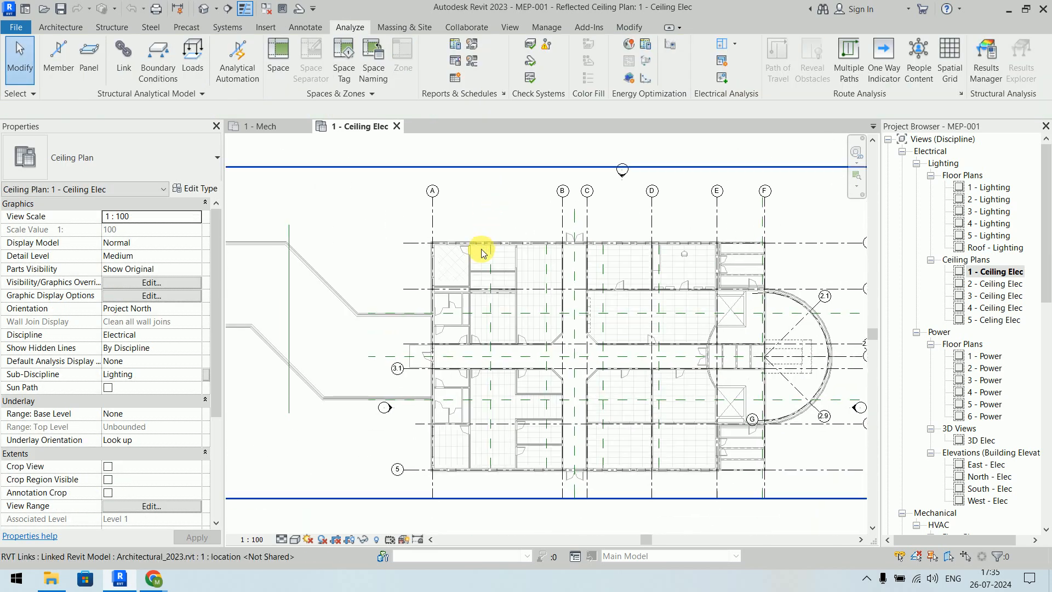
left_click(476, 247)
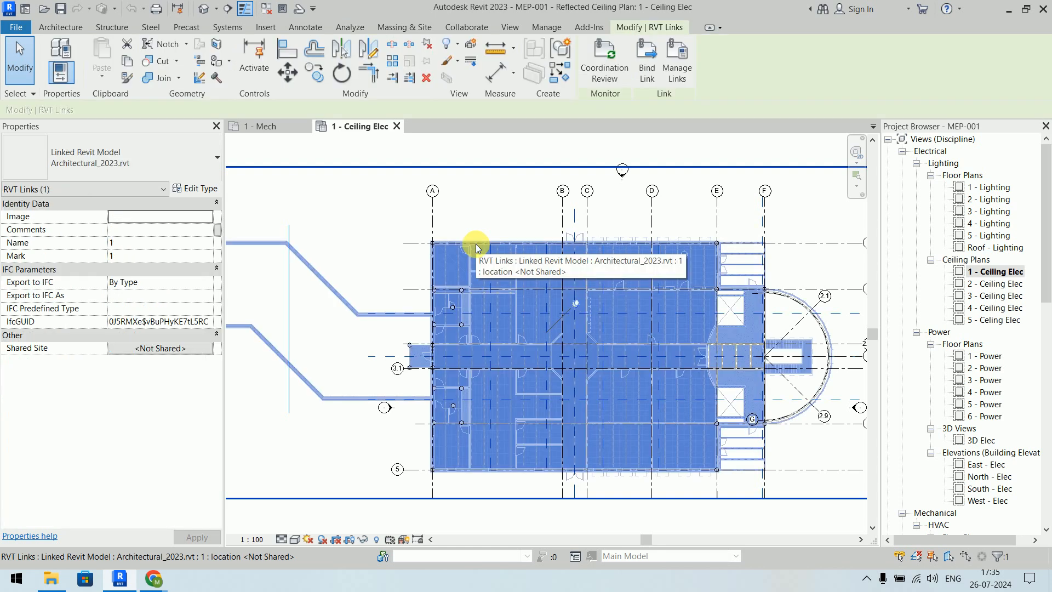
left_click(209, 187)
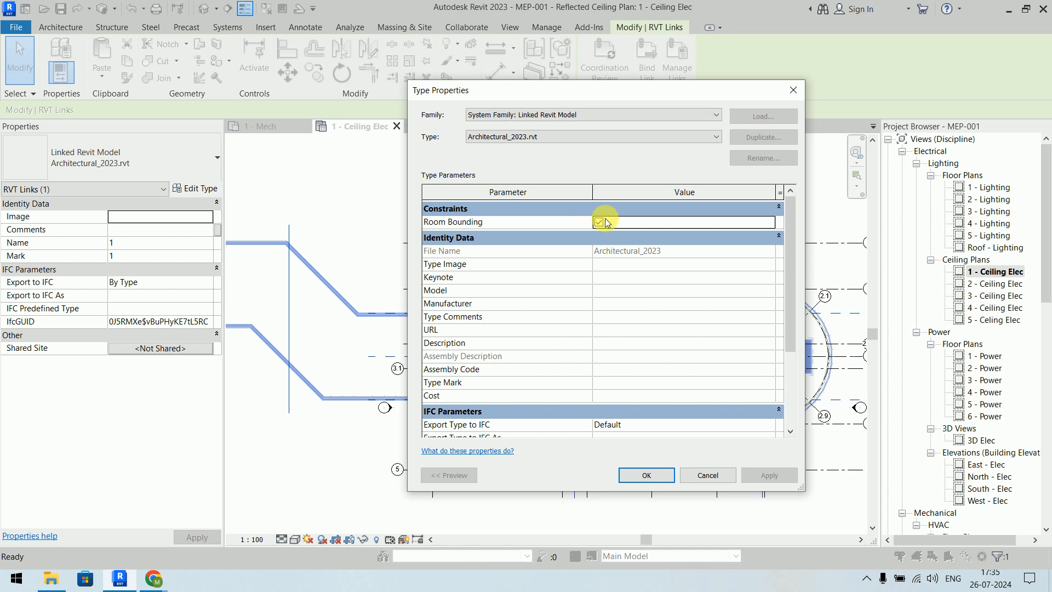
left_click(598, 222)
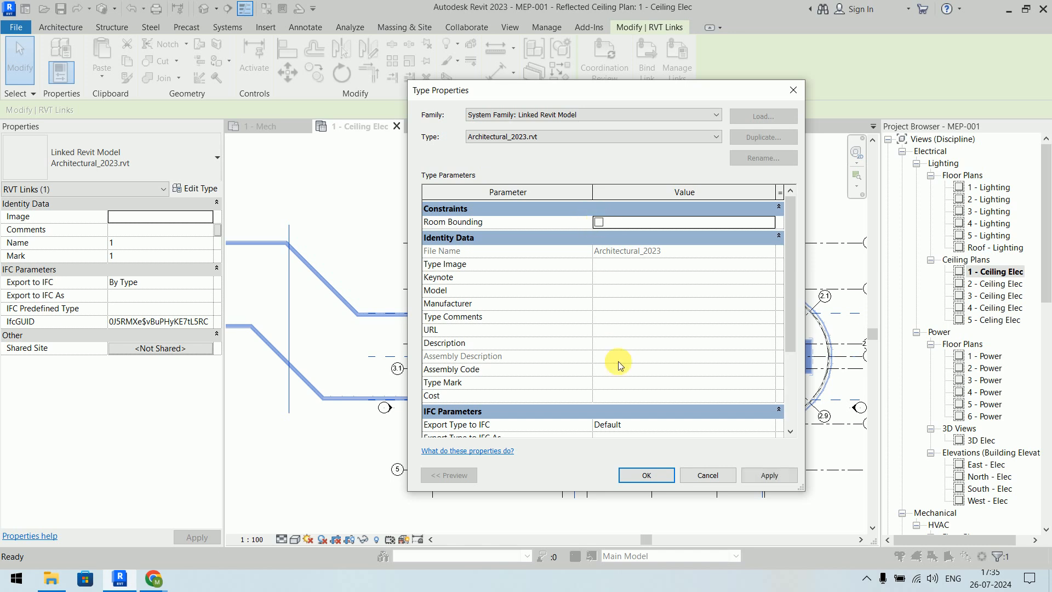
left_click(641, 473)
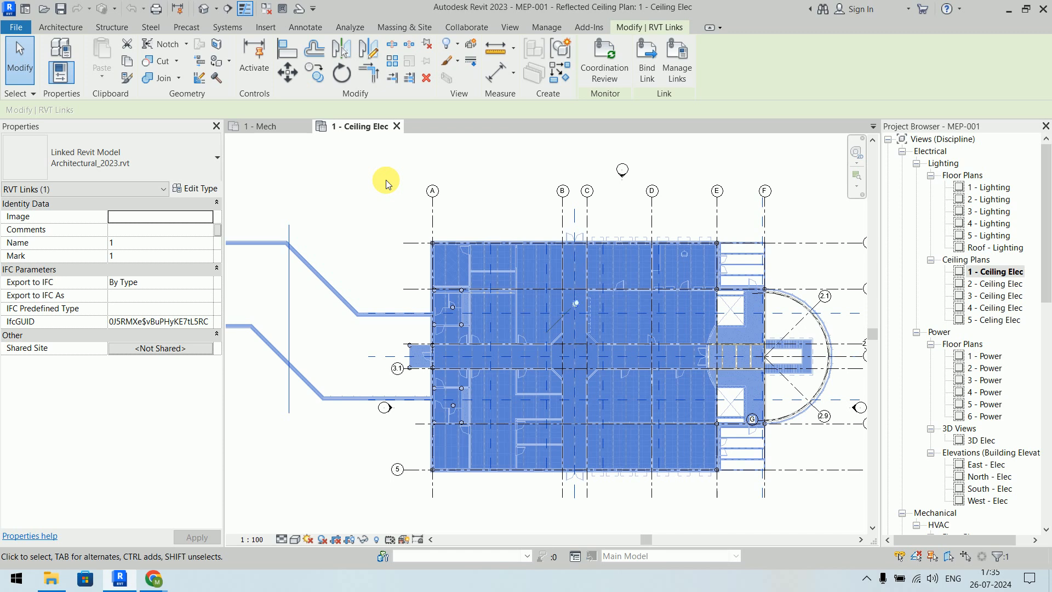
left_click(386, 179)
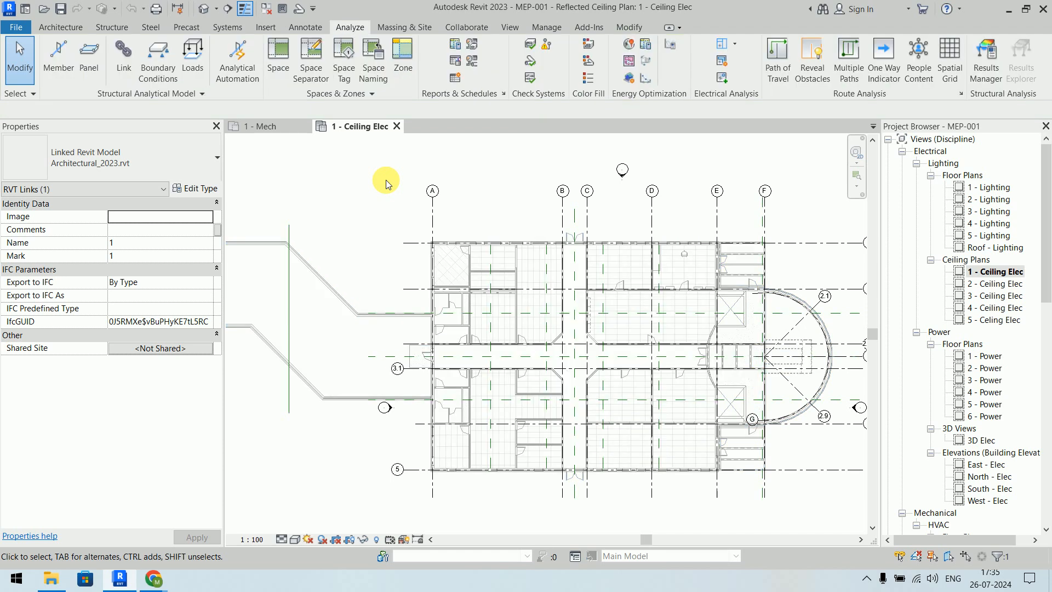
Try to place a tagged space in the corner room beside grid line A with Room Bounding disabled on the link
left_click(270, 62)
scroll(457, 267, "up", 5)
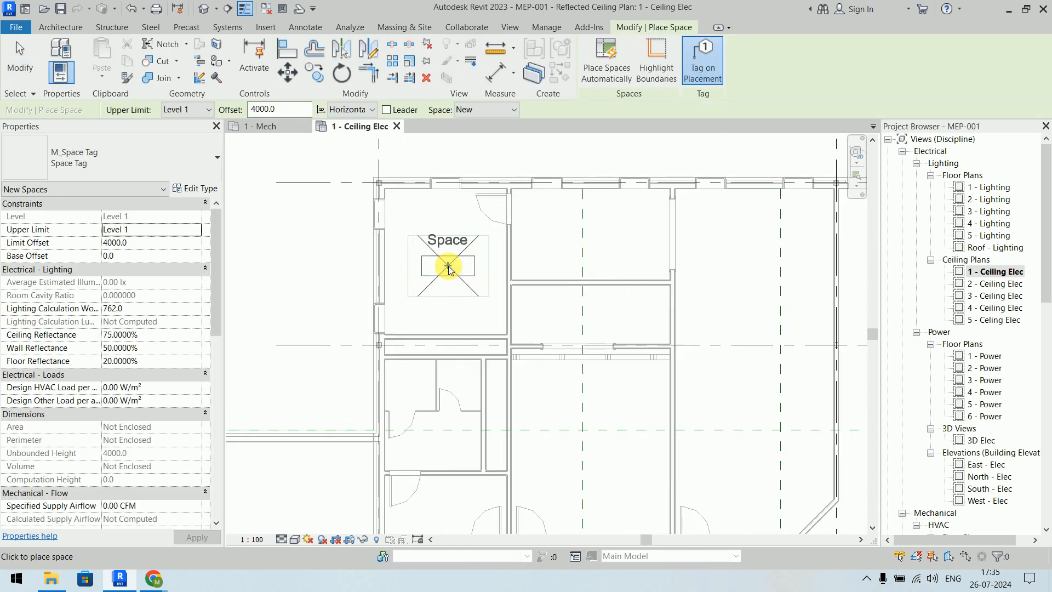
scroll(448, 269, "up", 2)
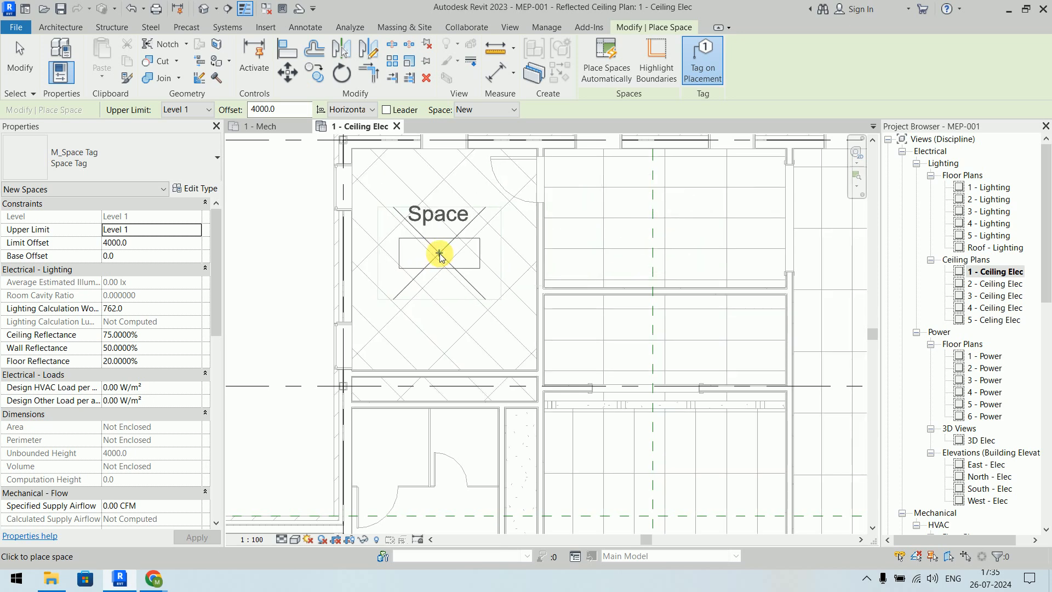
left_click(440, 255)
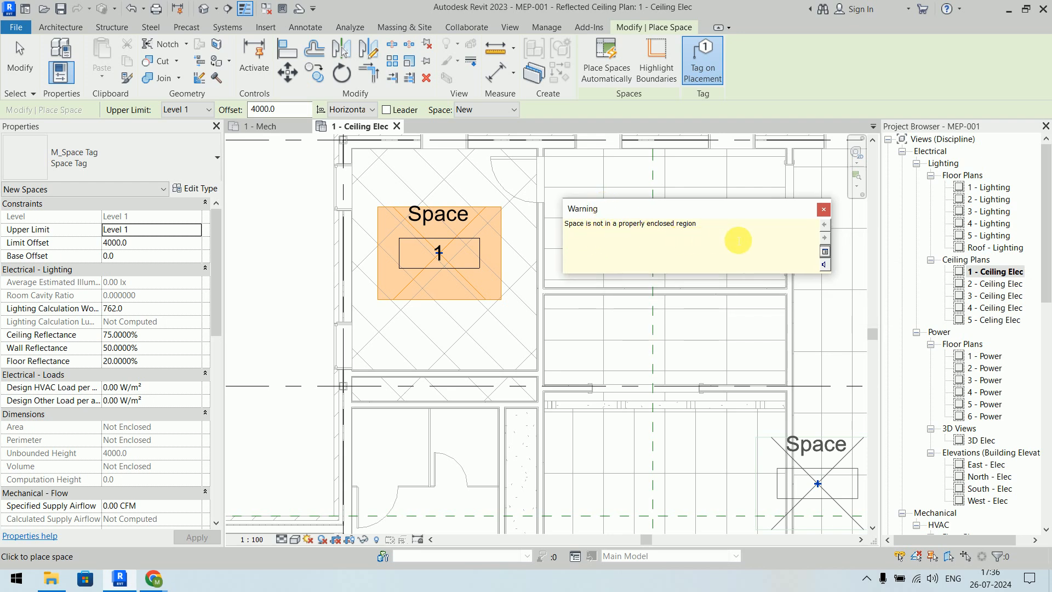
key("Escape")
key("Escape")
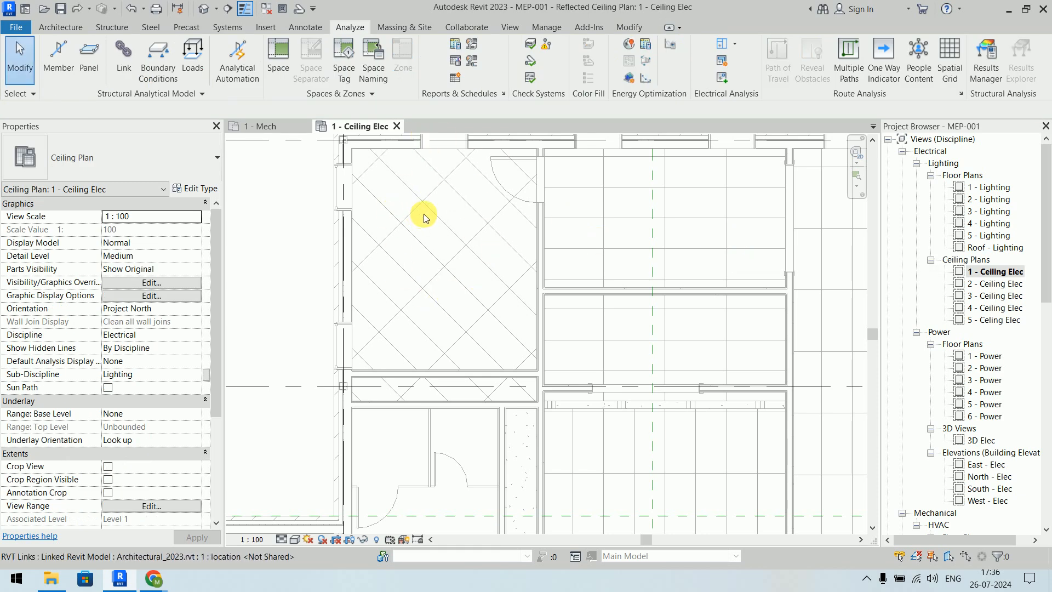
Turn Room Bounding back on in the type properties of the linked Architectural_2023.rvt model
scroll(423, 216, "down", 2)
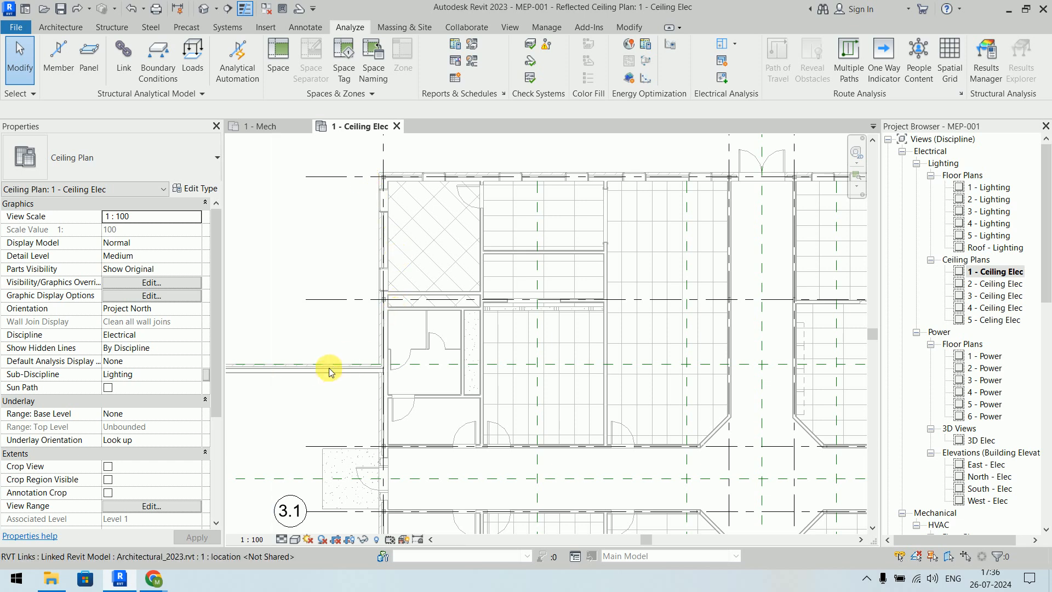
scroll(284, 383, "down", 3)
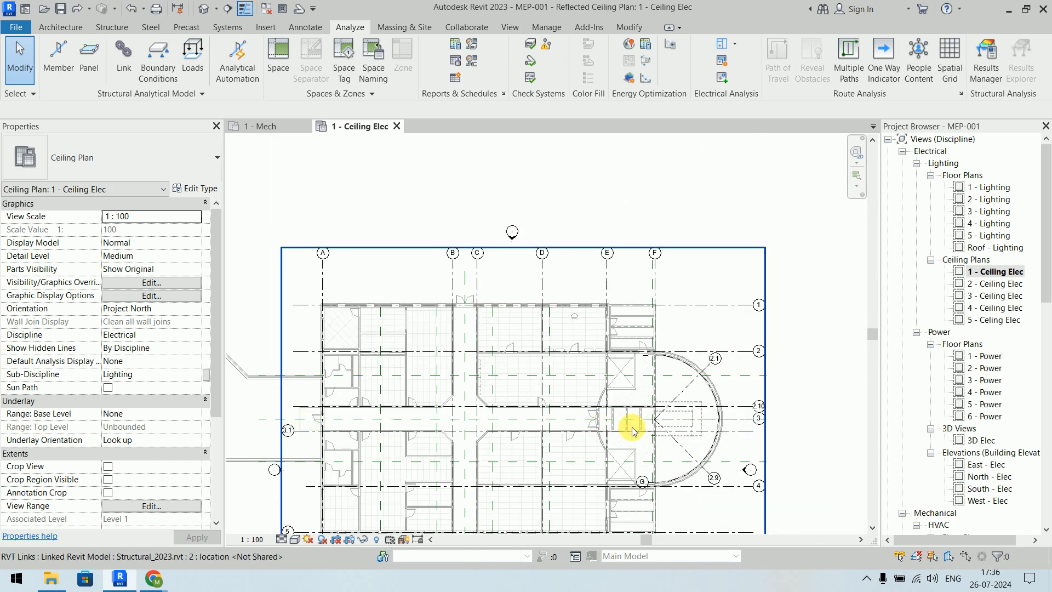
left_click(618, 359)
left_click(210, 162)
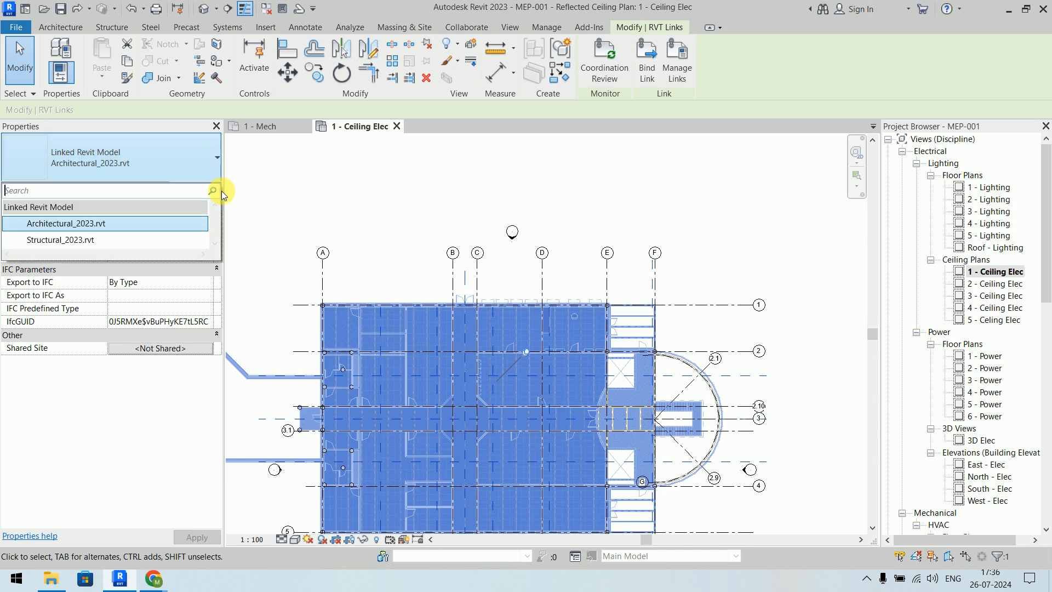
left_click(265, 200)
left_click(396, 307)
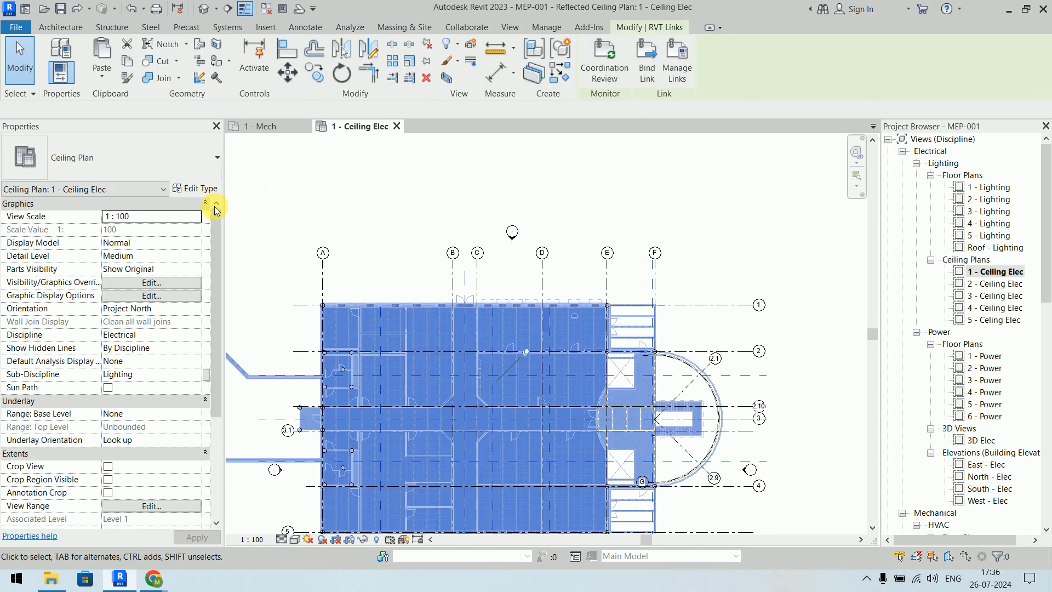
left_click(196, 188)
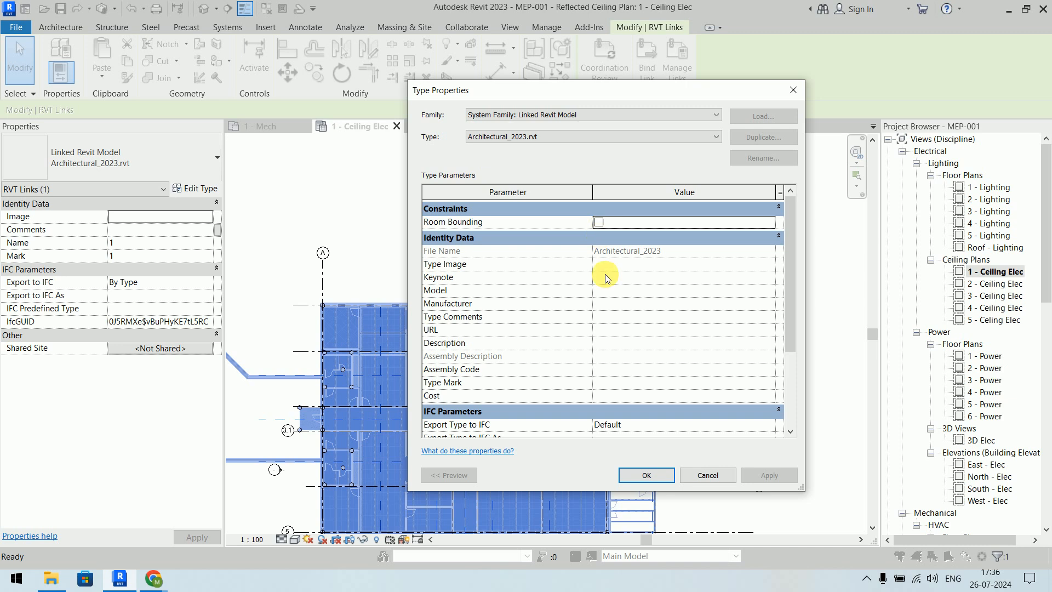
left_click(646, 475)
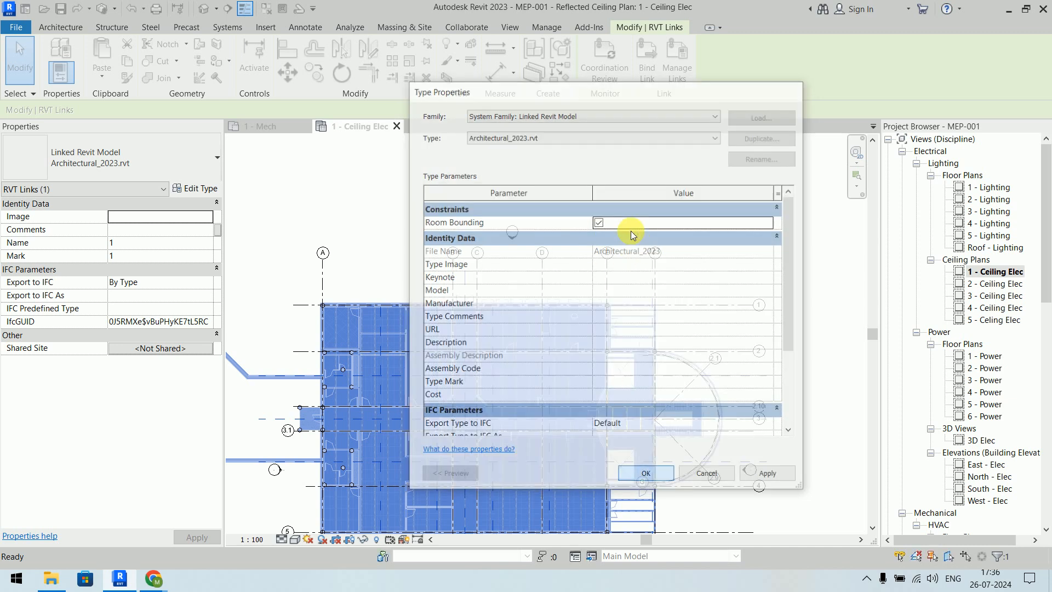
left_click(633, 195)
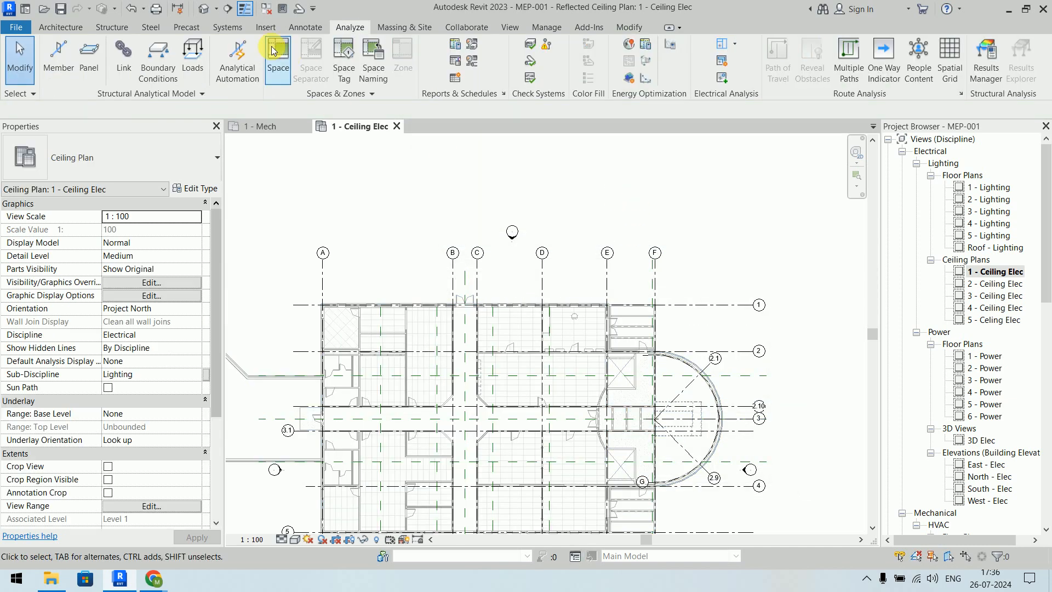
Place a tagged space in the corner room beside grid line A, and undo the placement
scroll(342, 333, "up", 2)
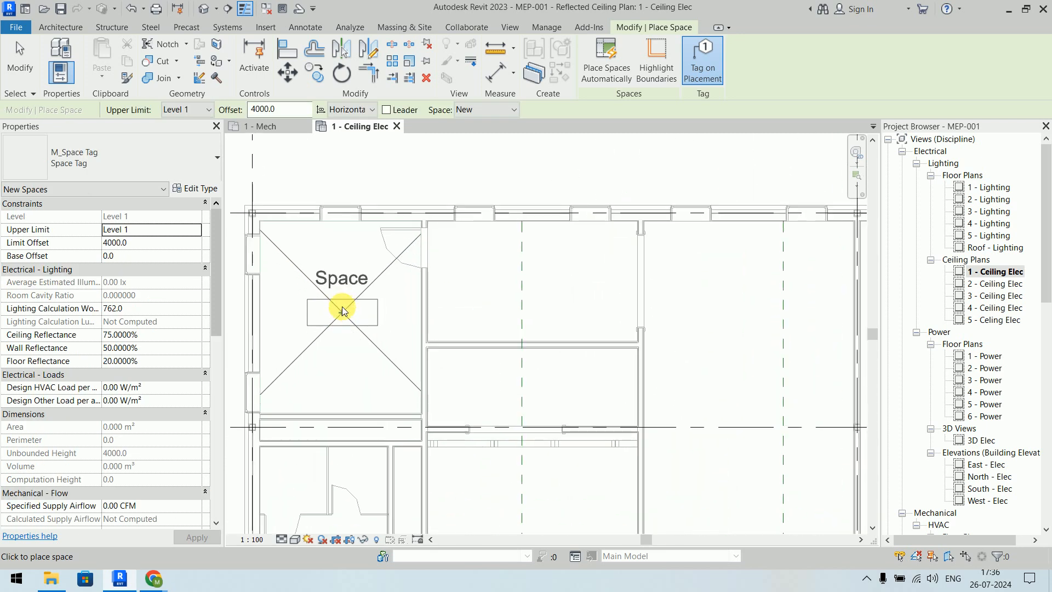
left_click(342, 307)
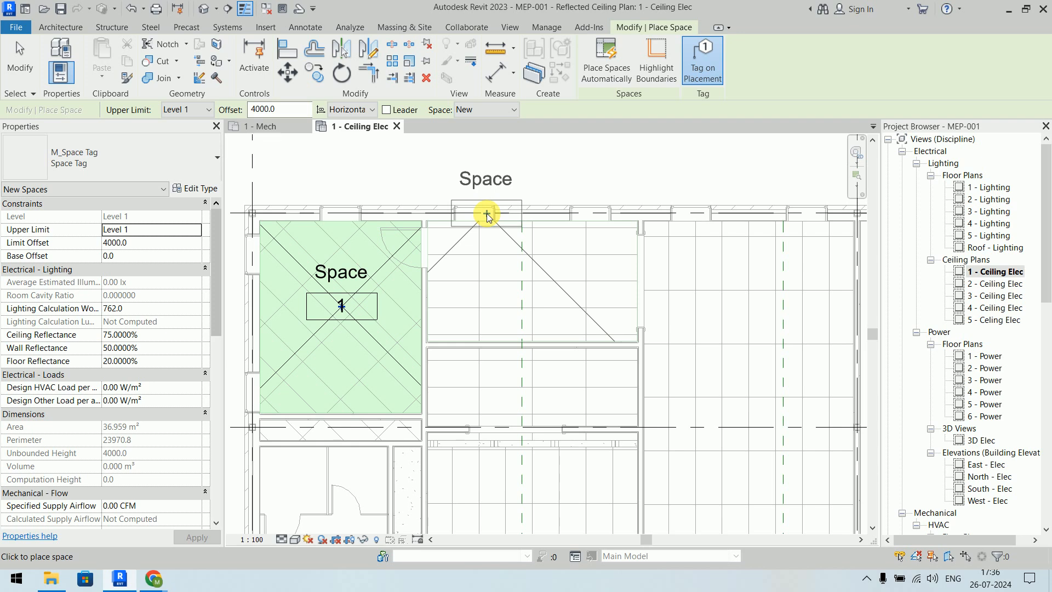
scroll(486, 215, "up", 1)
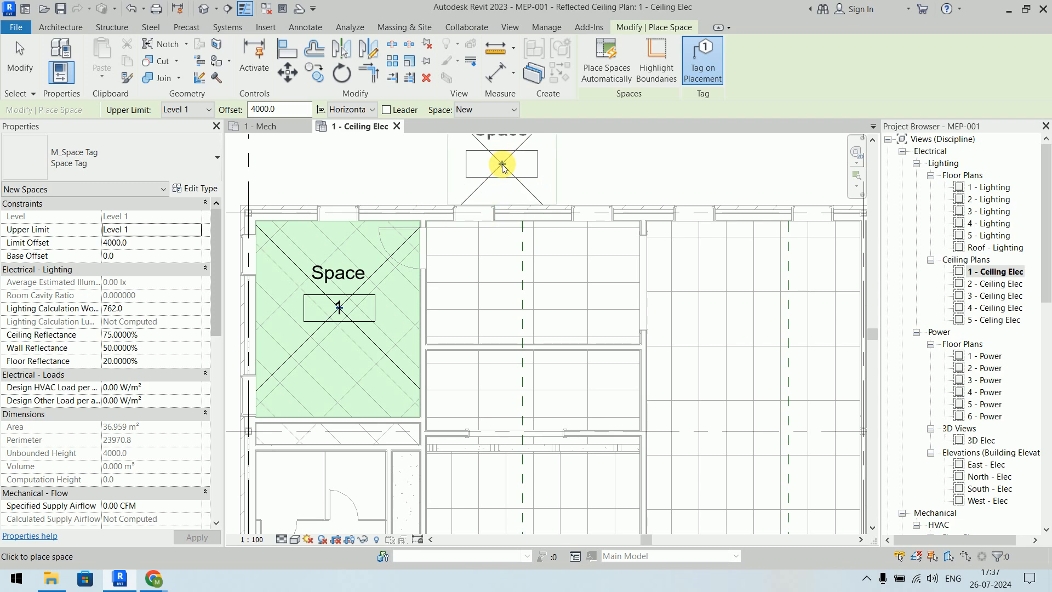
key("ctrl+z")
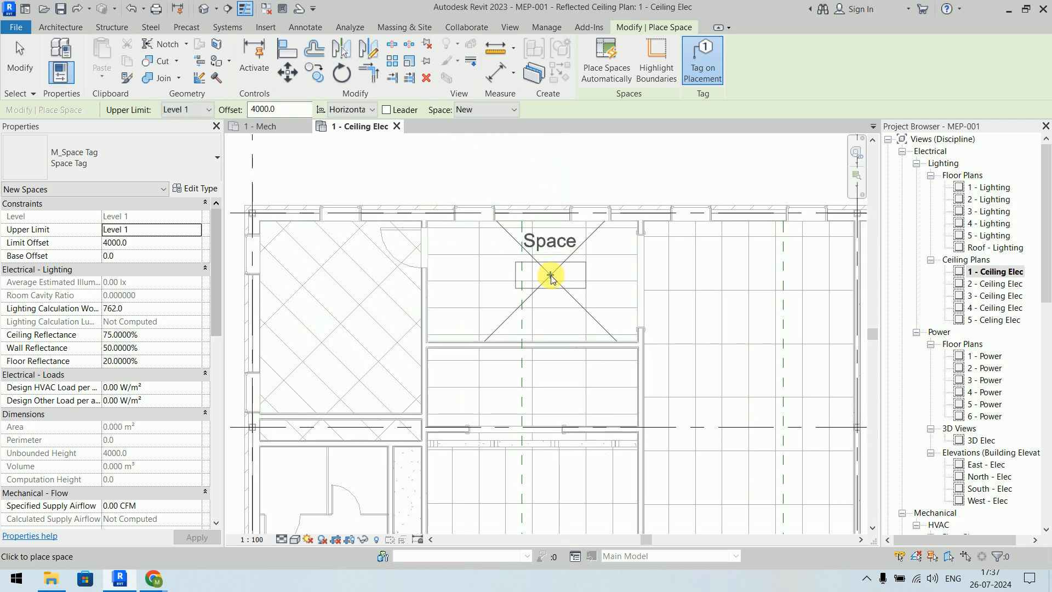
scroll(730, 320, "down", 2)
scroll(730, 321, "down", 4)
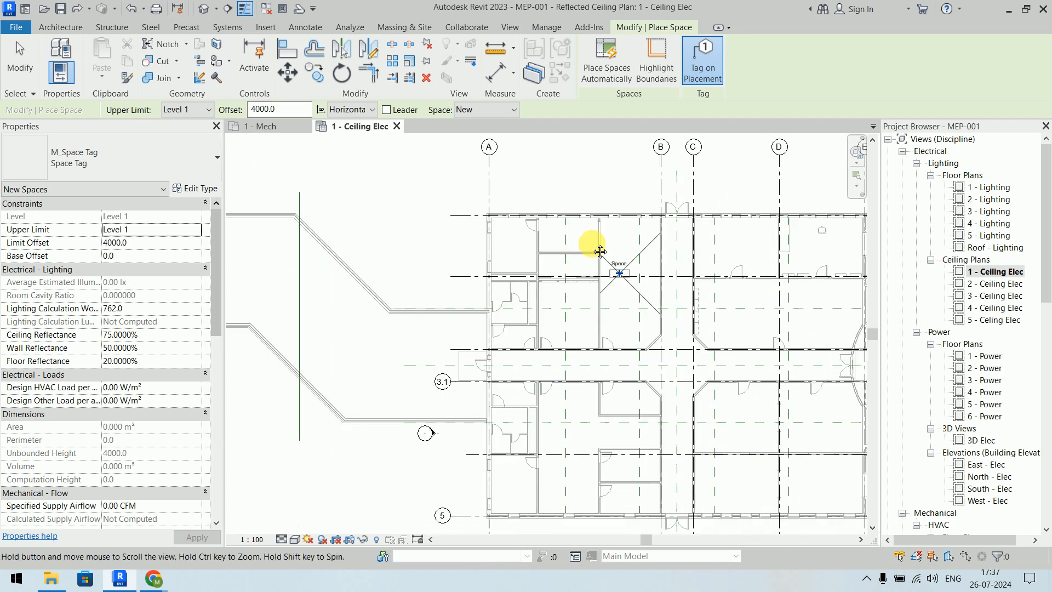
scroll(609, 263, "down", 2)
middle_click_drag(603, 244, 645, 283)
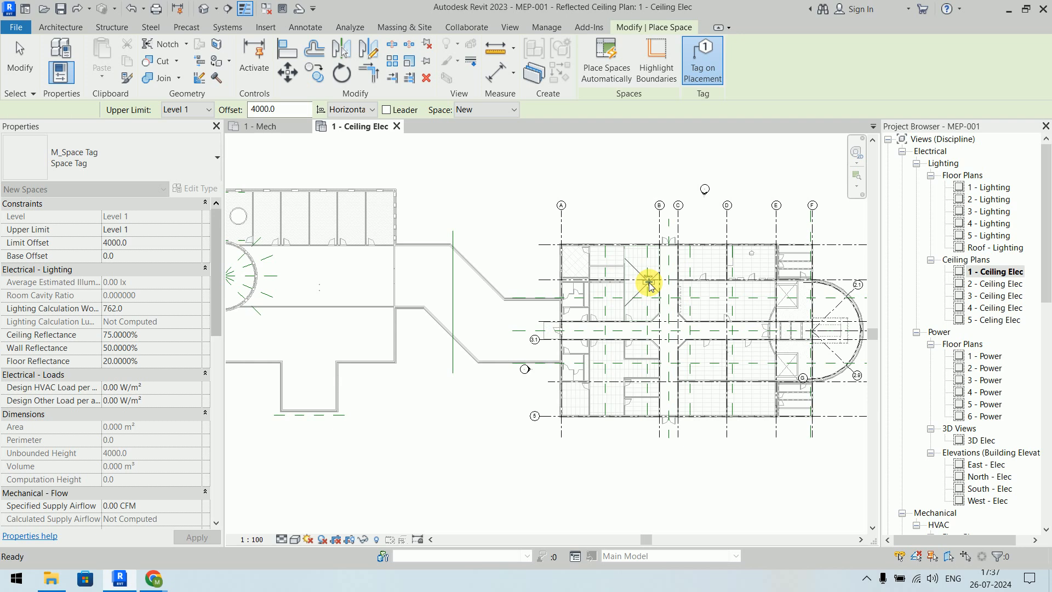
Examine the corner room in the 1 - Lighting floor plan for comparison, and return to the 1 - Ceiling Elec plan
scroll(649, 283, "up", 6)
key("Escape")
key("Escape")
middle_click_drag(639, 330, 489, 314)
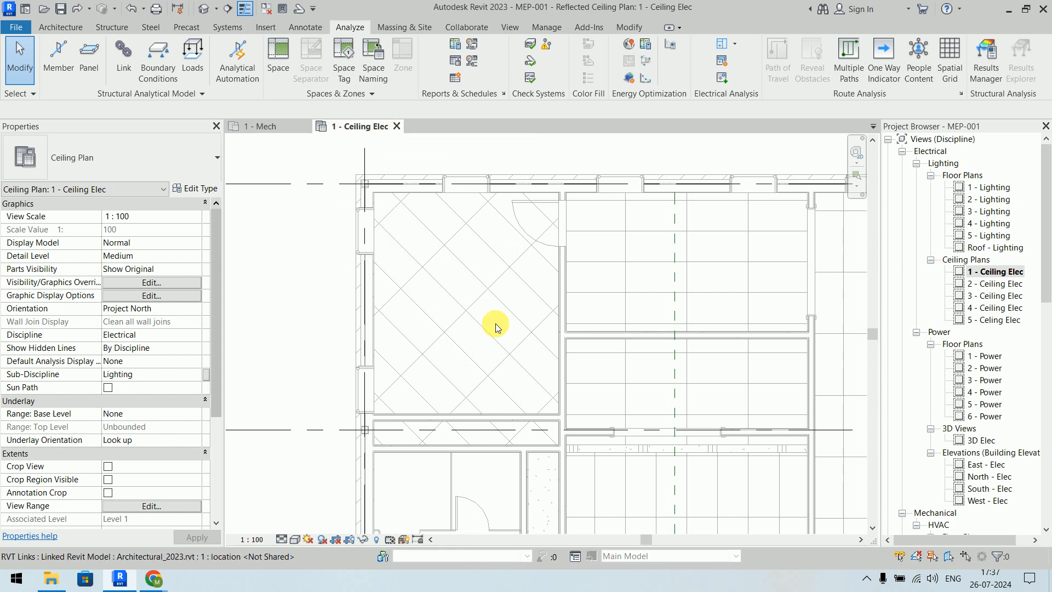
left_click(994, 188)
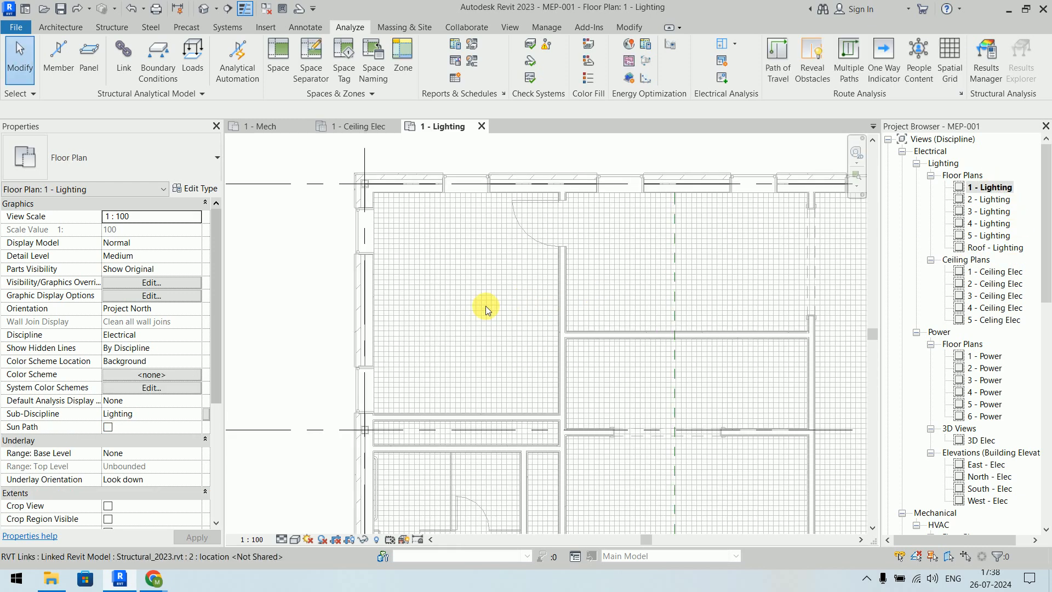
scroll(478, 306, "up", 3)
middle_click_drag(494, 283, 496, 317)
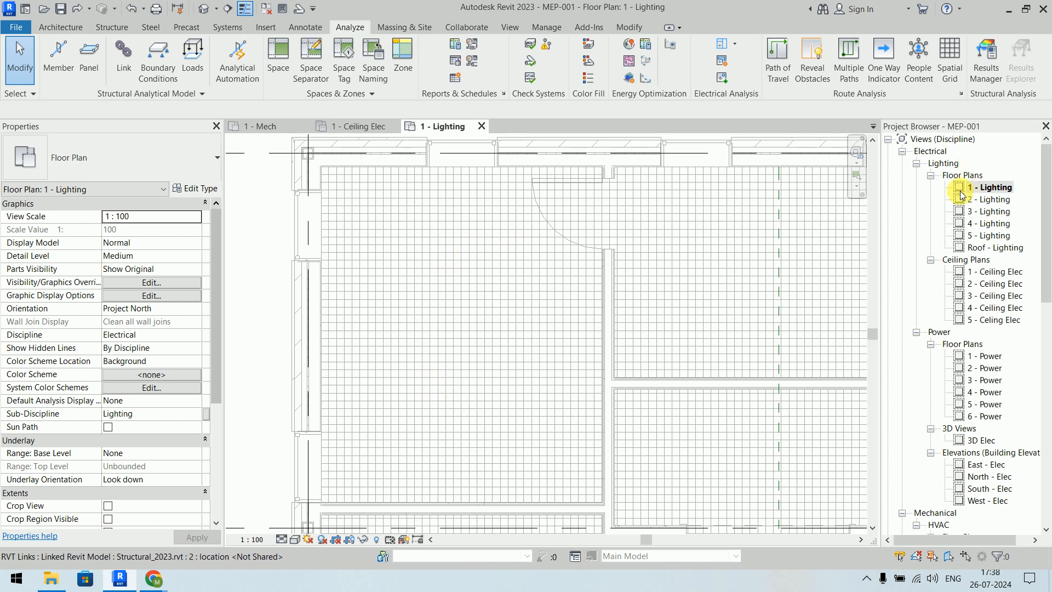
left_click(355, 128)
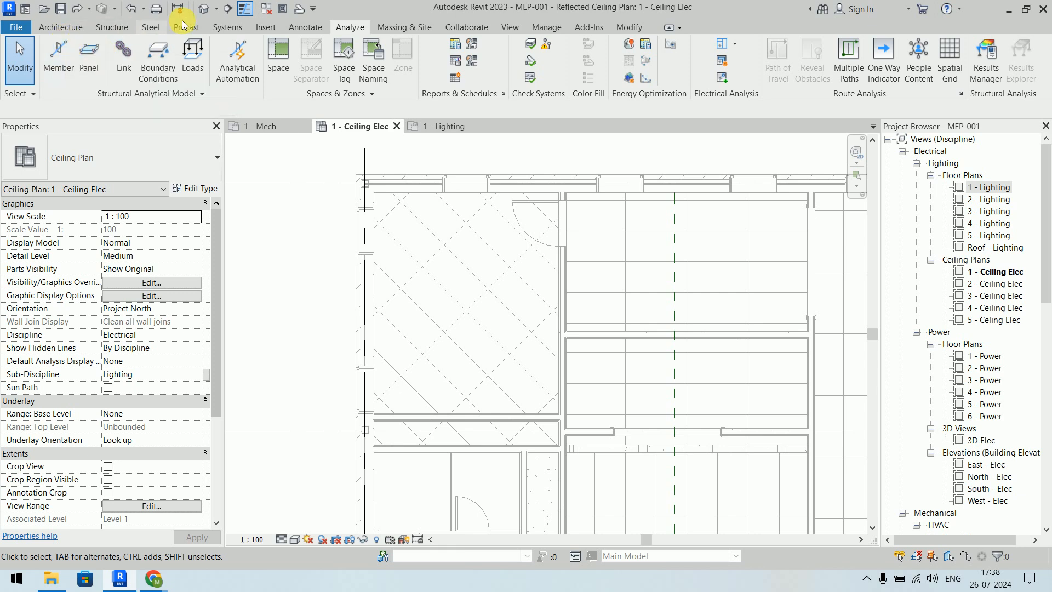
Check the ceiling heights of the corner room and the nearby larger room with the Spot Elevation tool without placing an annotation
left_click(306, 27)
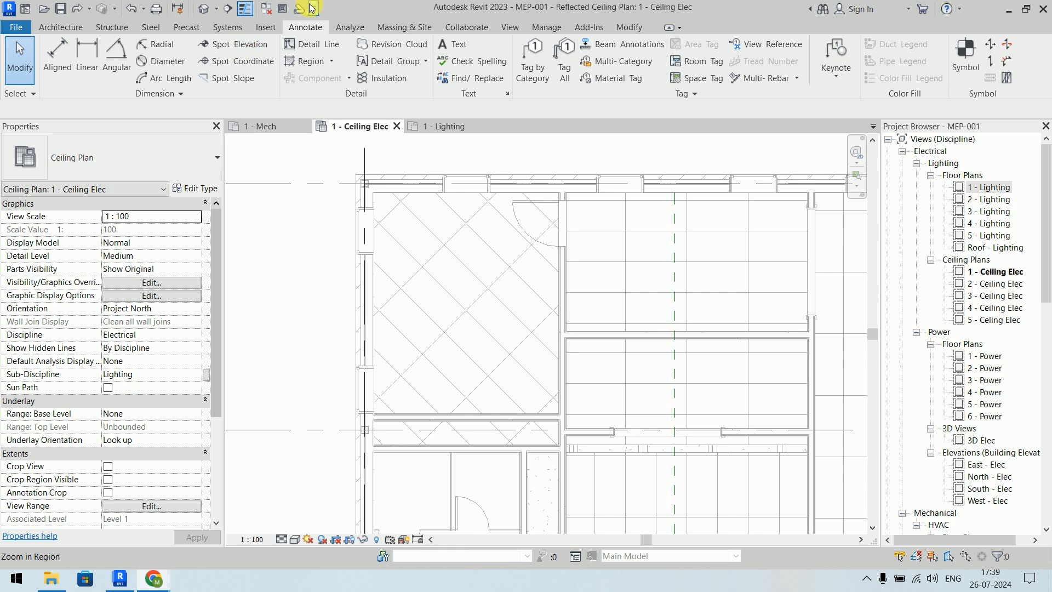
left_click(234, 45)
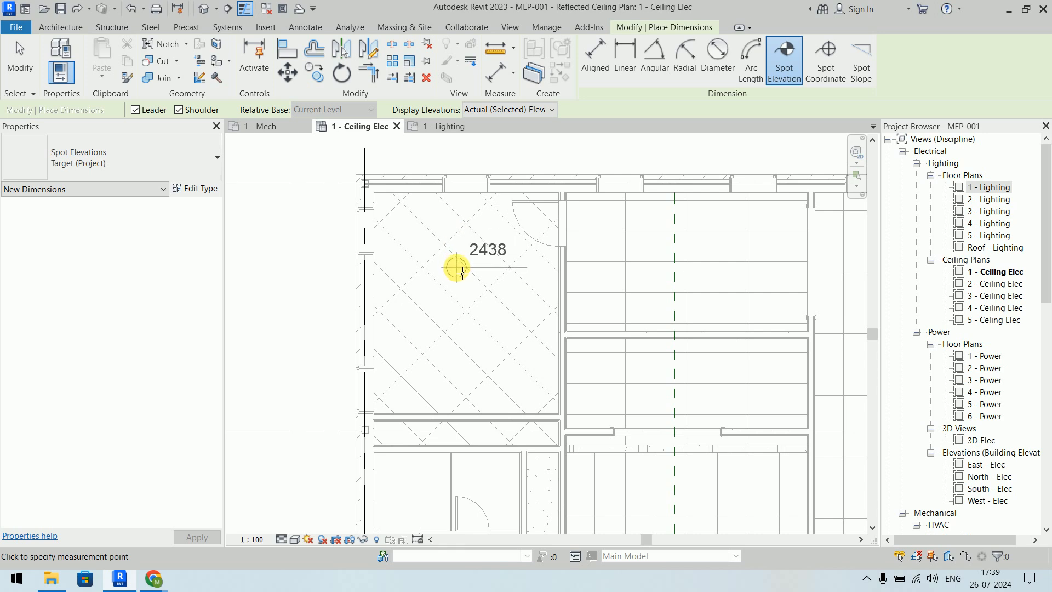
middle_click_drag(462, 273, 169, 293)
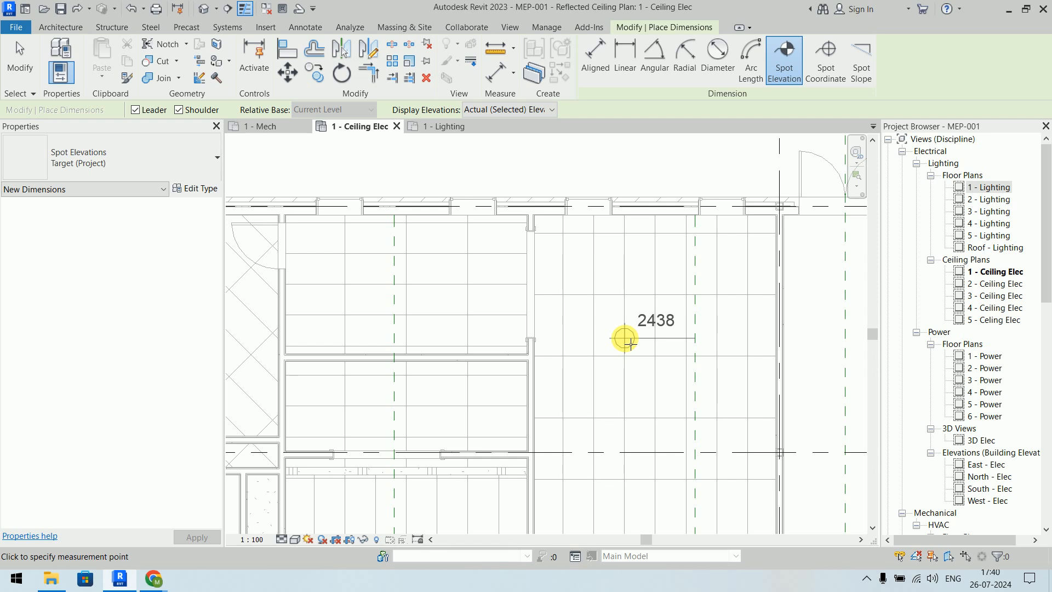
key("Escape")
key("Escape")
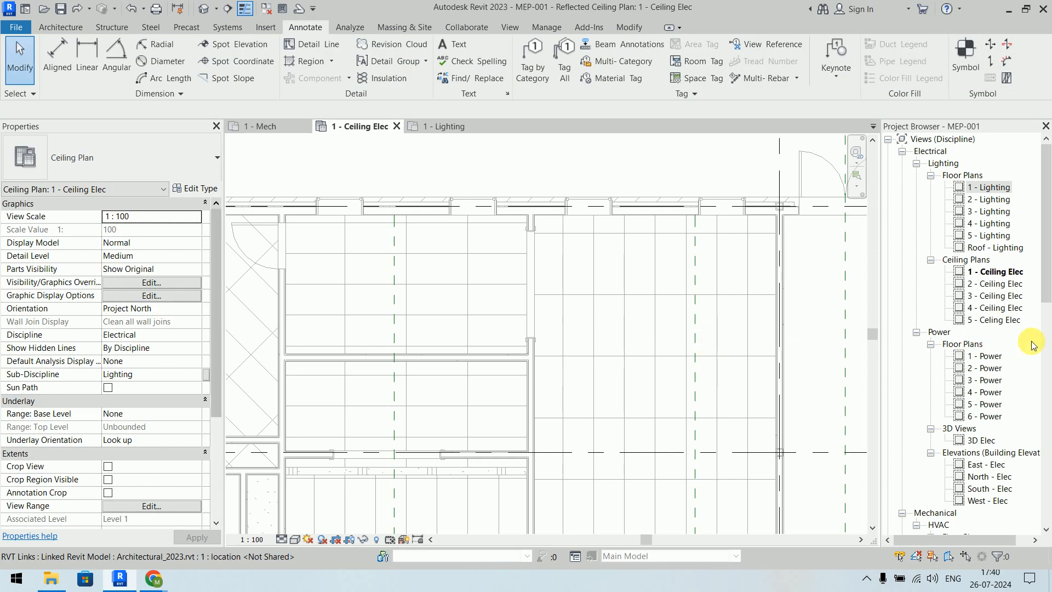
double_click(989, 489)
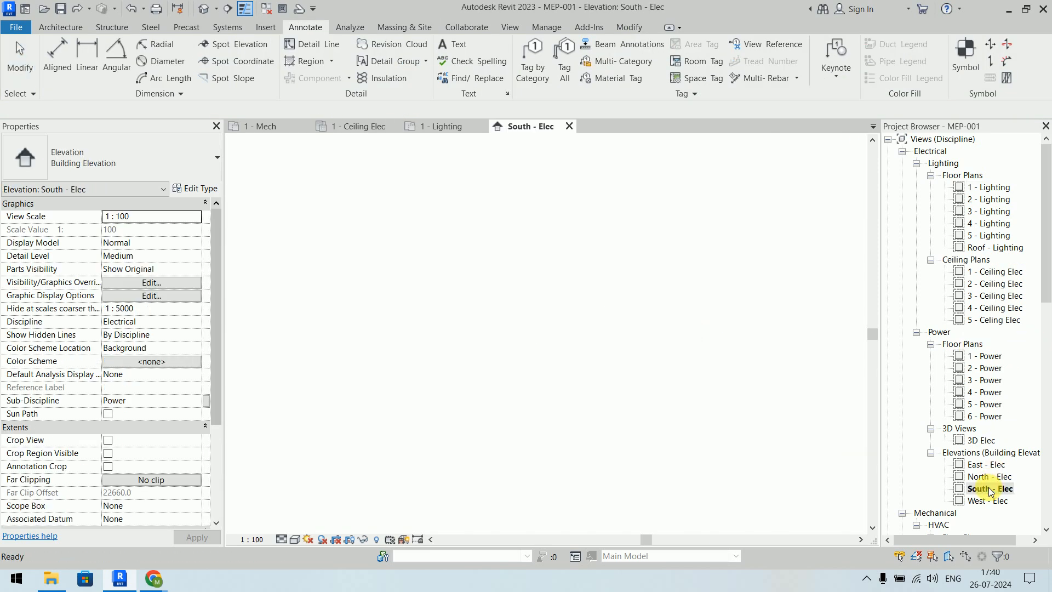
left_click(359, 126)
left_click(232, 43)
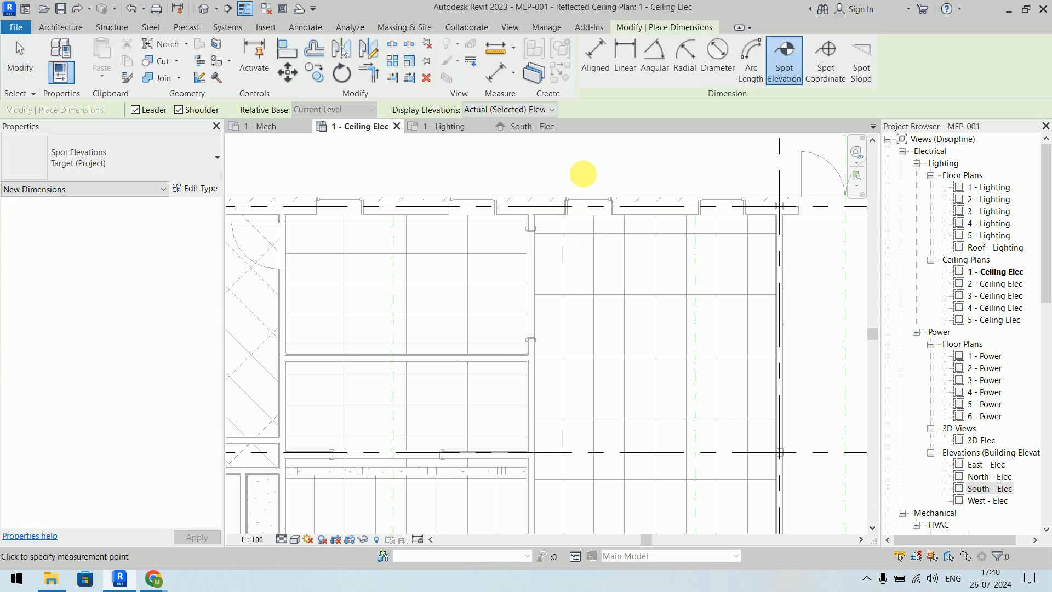
right_click(579, 159)
left_click(586, 165)
right_click(578, 159)
left_click(586, 165)
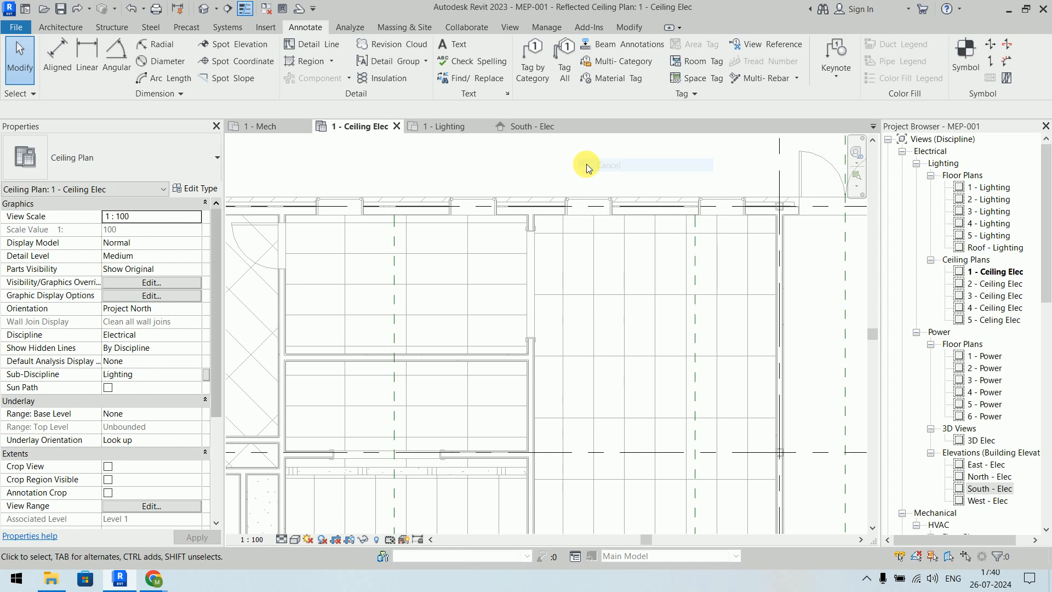
Remove the Section command from the Quick Access Toolbar and add it back
middle_click_drag(586, 163, 511, 271)
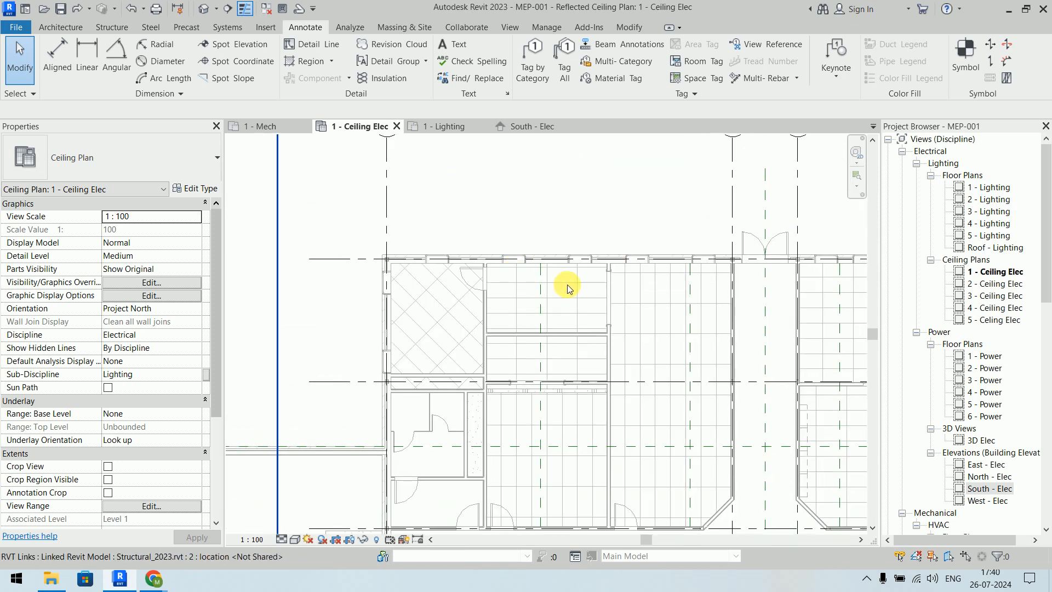
left_click(227, 9)
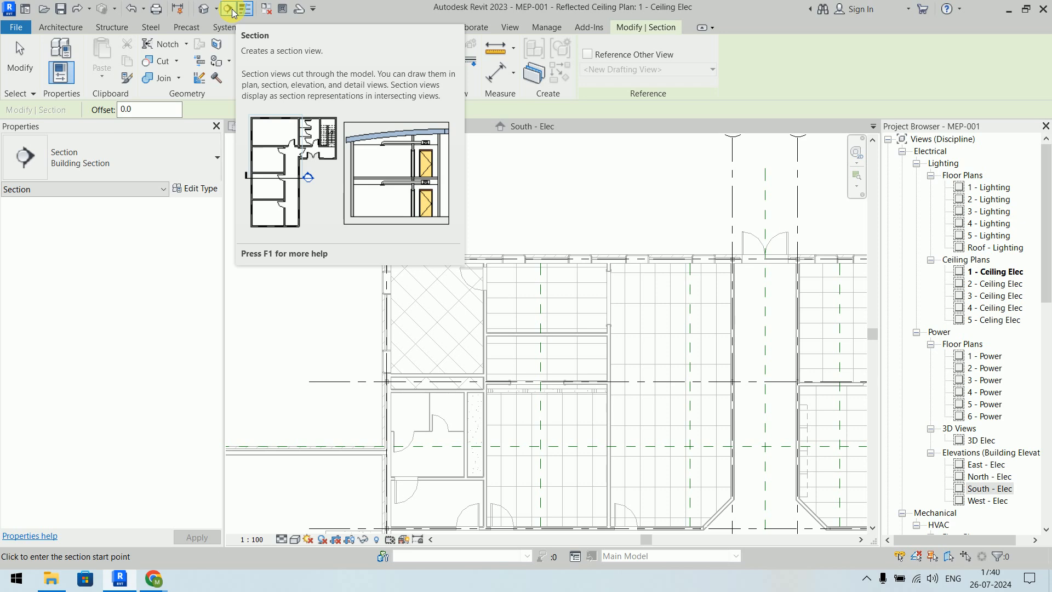
key("Escape")
right_click(229, 14)
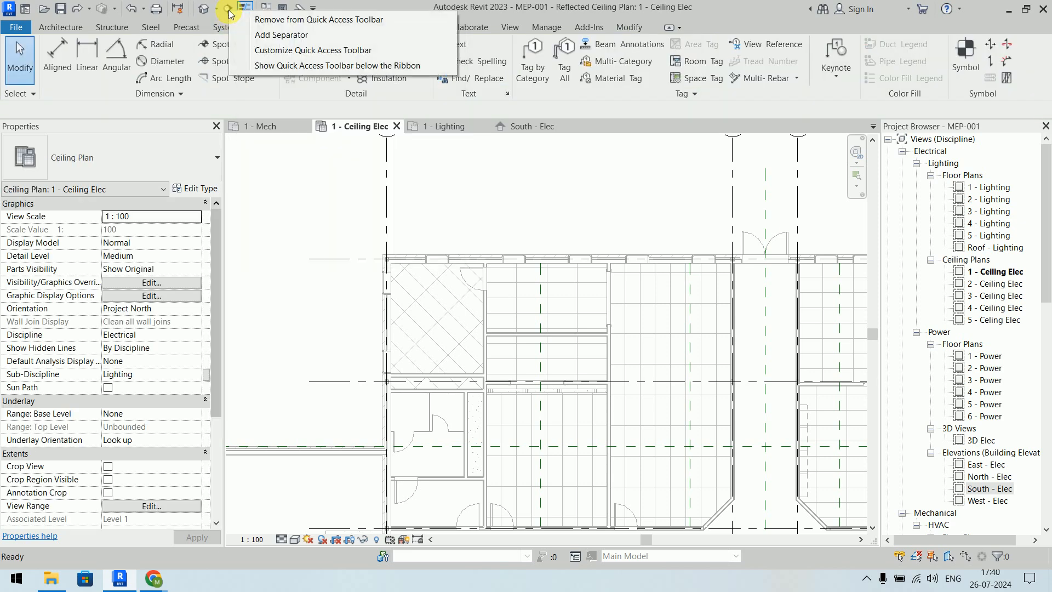
left_click(257, 17)
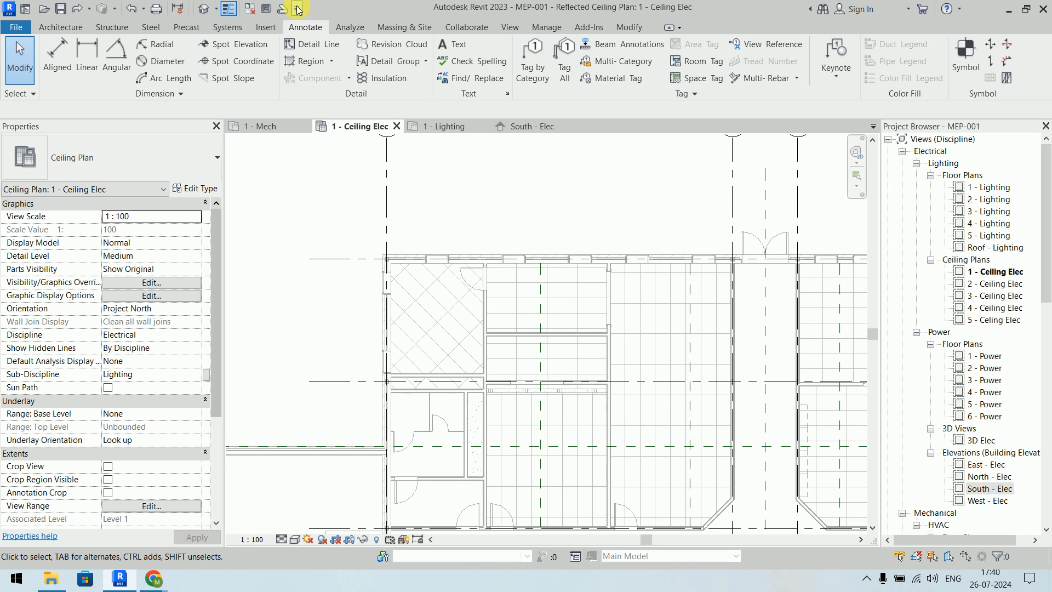
left_click(515, 28)
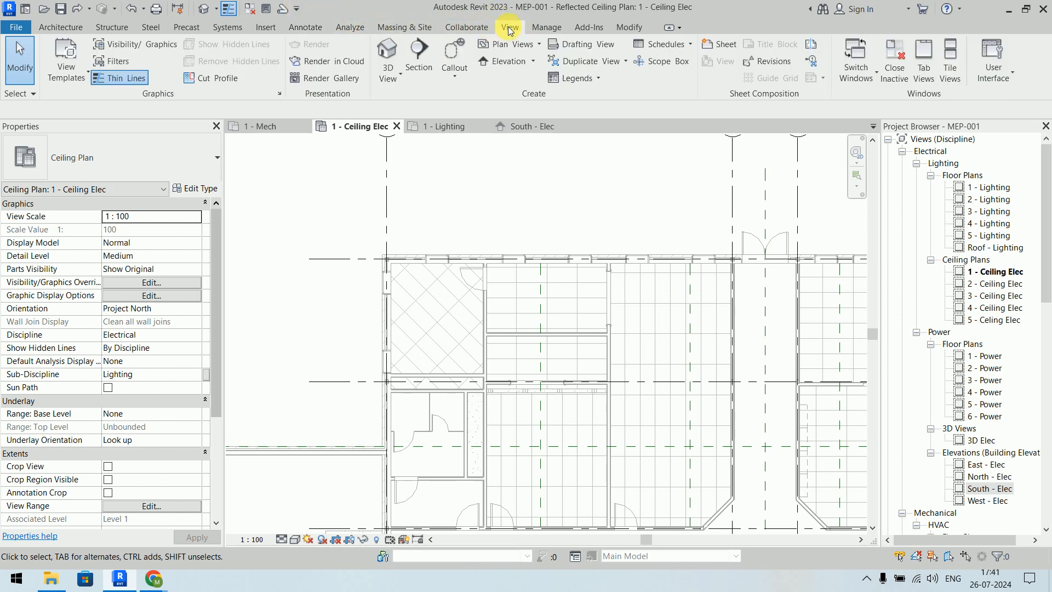
right_click(421, 67)
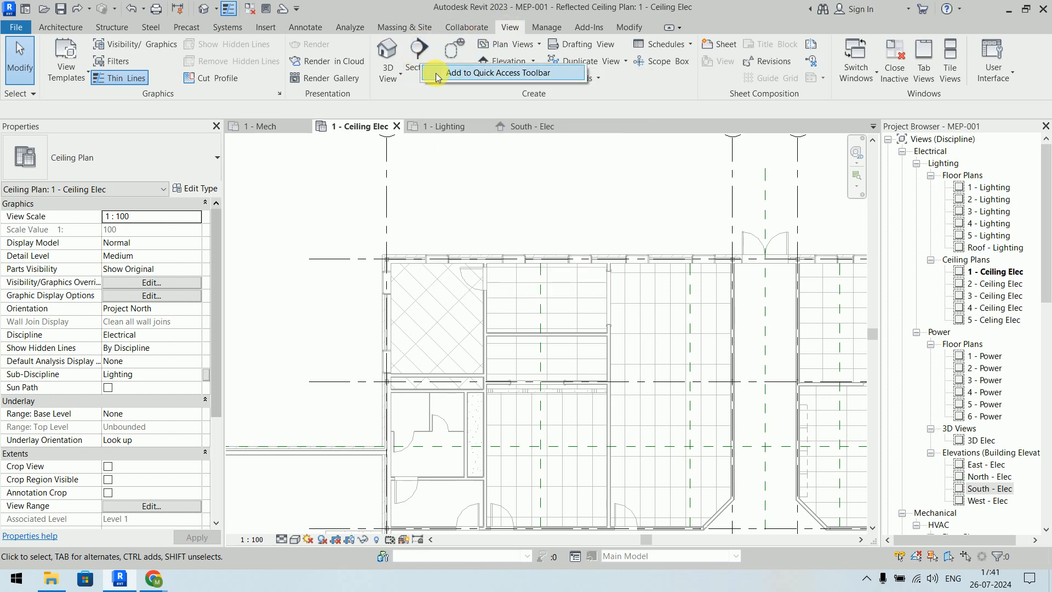
left_click(558, 75)
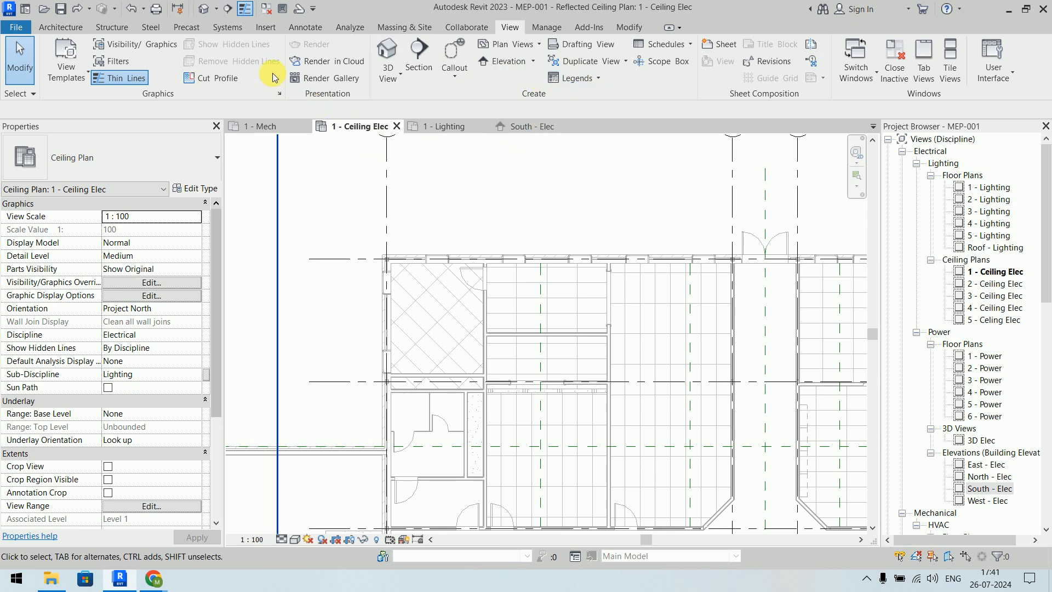
Draw a north-facing building section across the corner room beside grid line A in the ceiling plan, and open its view
left_click(229, 13)
middle_click_drag(367, 332, 336, 219)
scroll(335, 219, "up", 2)
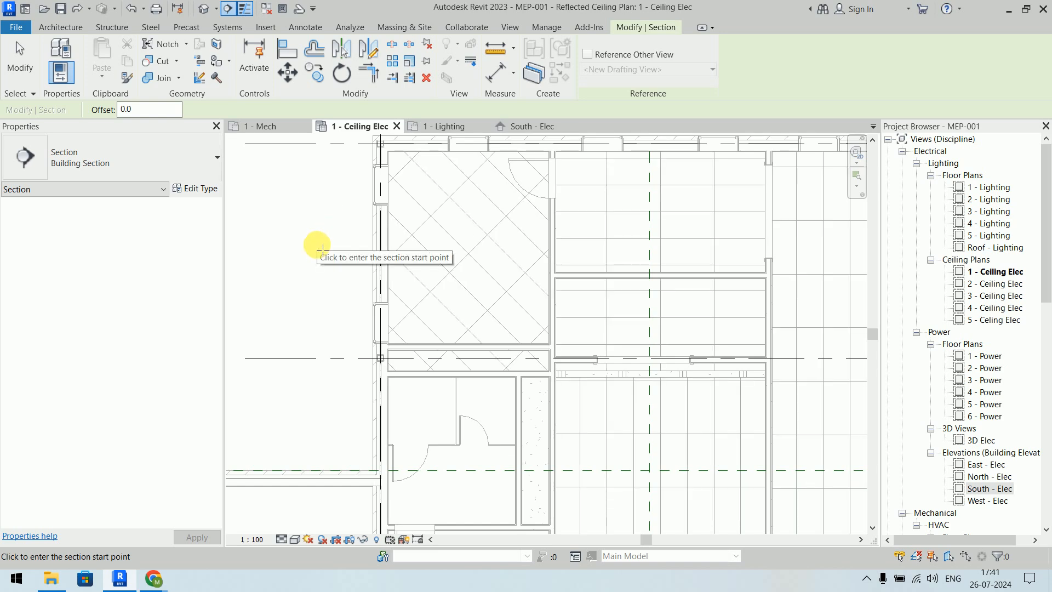
left_click(322, 246)
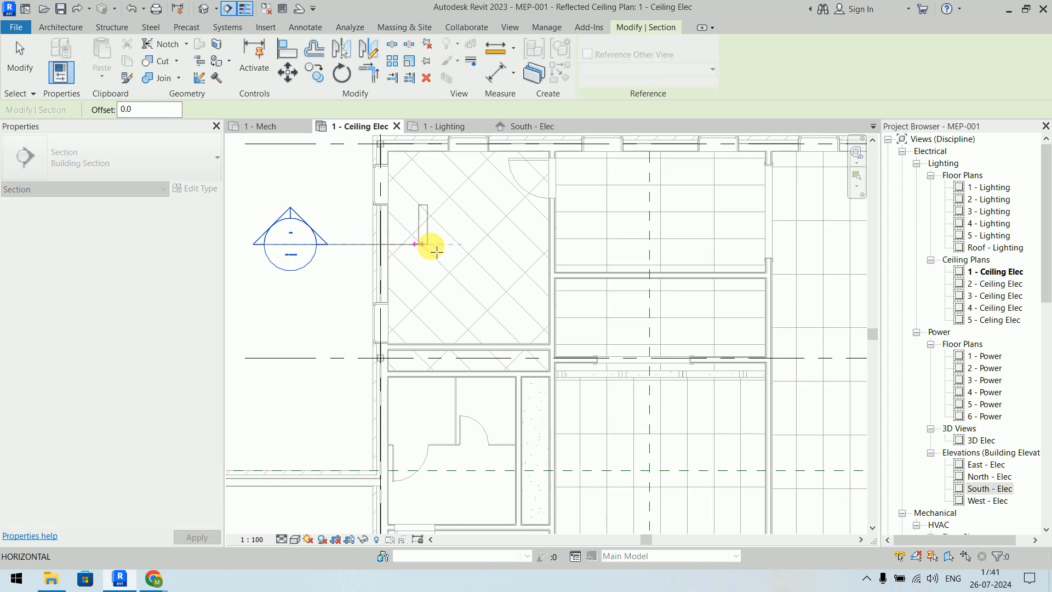
left_click(596, 241)
scroll(597, 241, "down", 2)
middle_click_drag(598, 238, 603, 293)
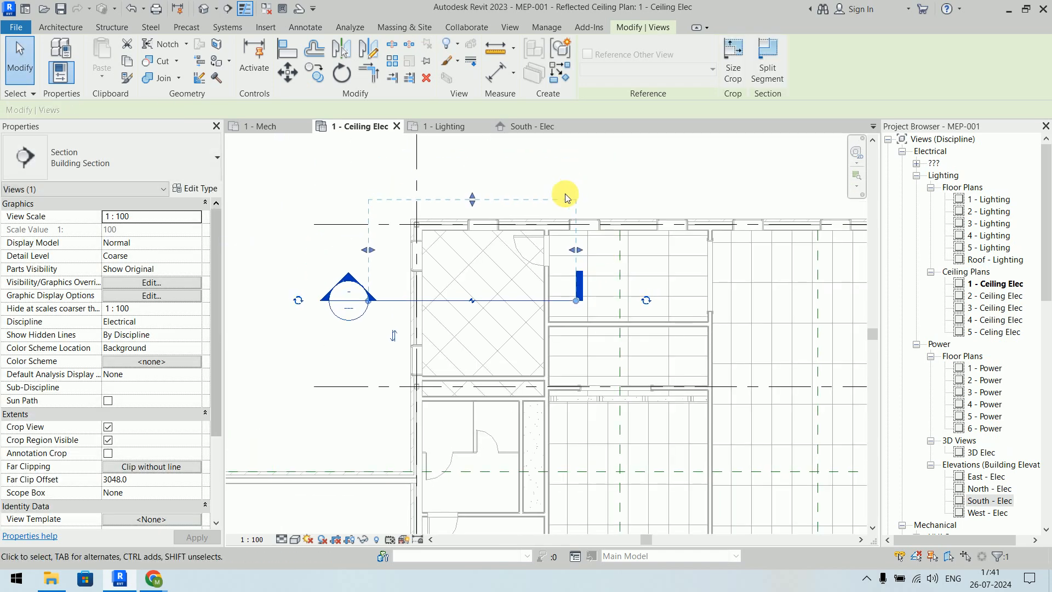
right_click(505, 304)
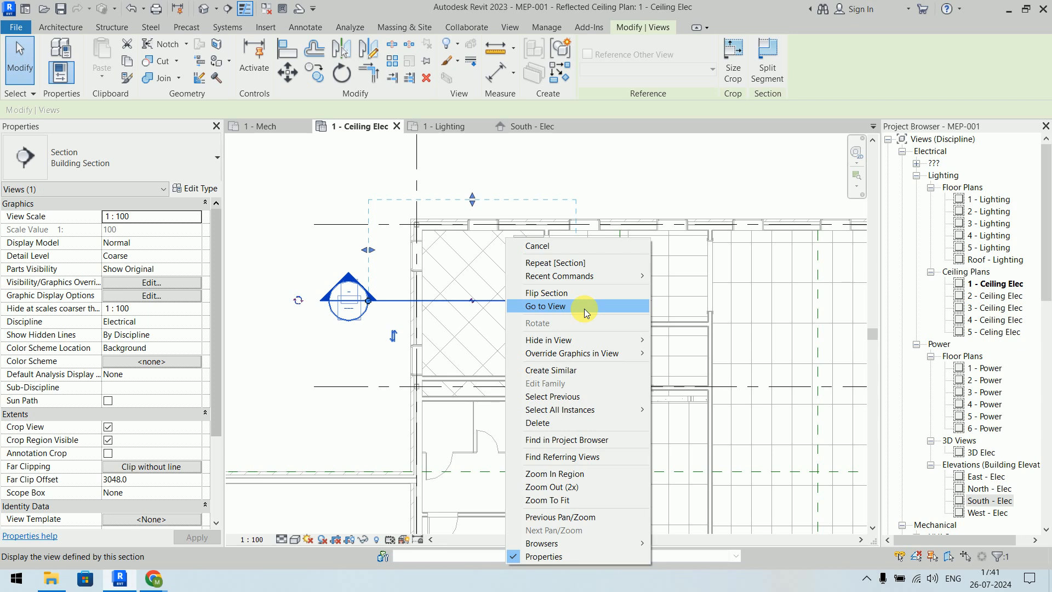
left_click(584, 308)
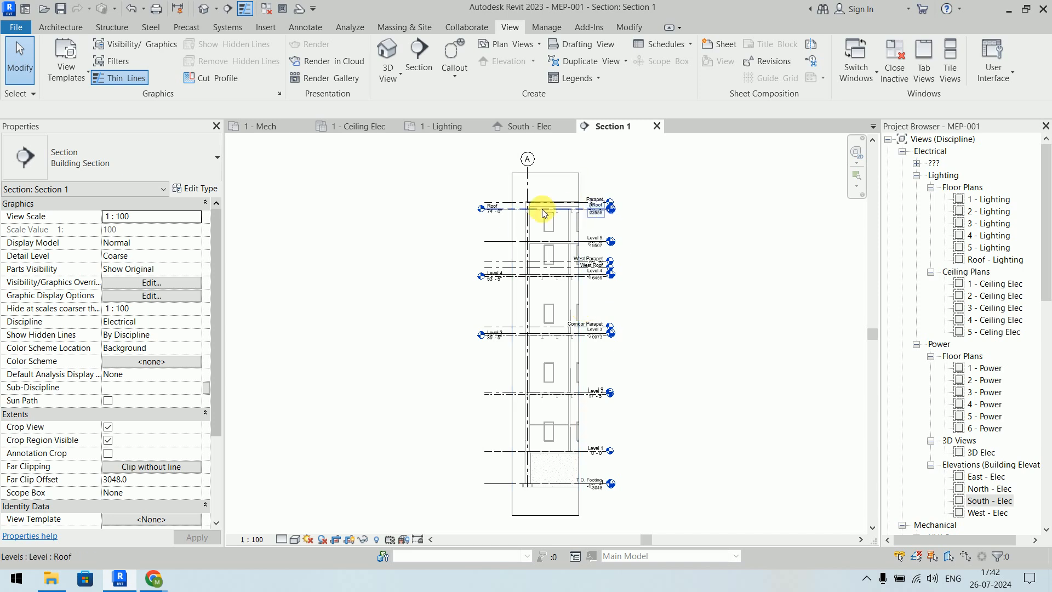
Shrink the crop region of Section 1 vertically to show only the storey from Level 1 to just above Level 2
left_click(548, 174)
left_click_drag(545, 171, 569, 393)
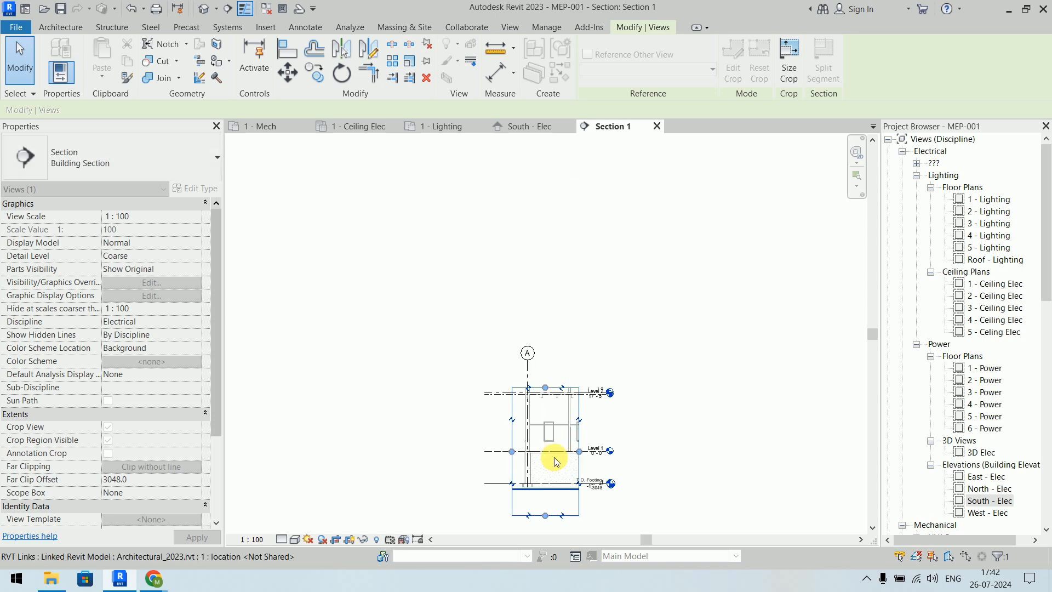
scroll(554, 457, "up", 3)
middle_click_drag(555, 306, 550, 271)
left_click_drag(528, 463, 537, 346)
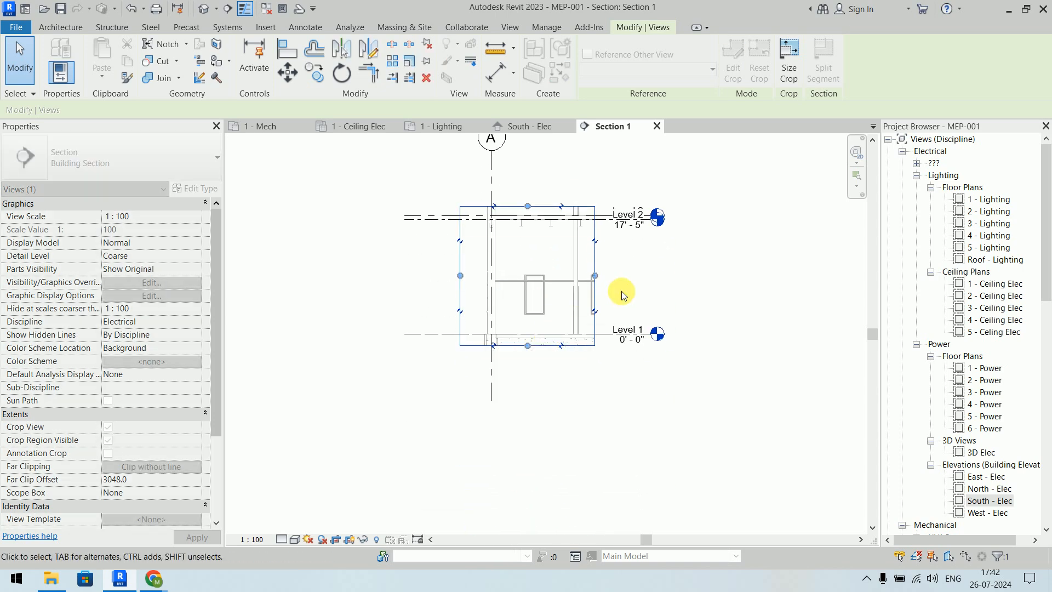
left_click(630, 285)
scroll(636, 272, "up", 1)
scroll(635, 272, "up", 2)
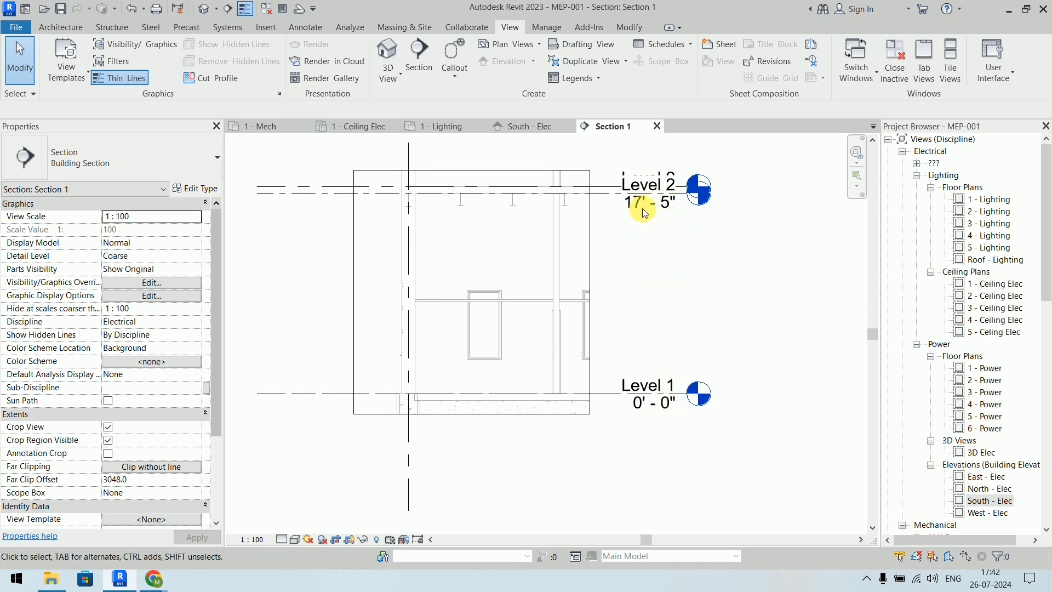
scroll(518, 297, "up", 1)
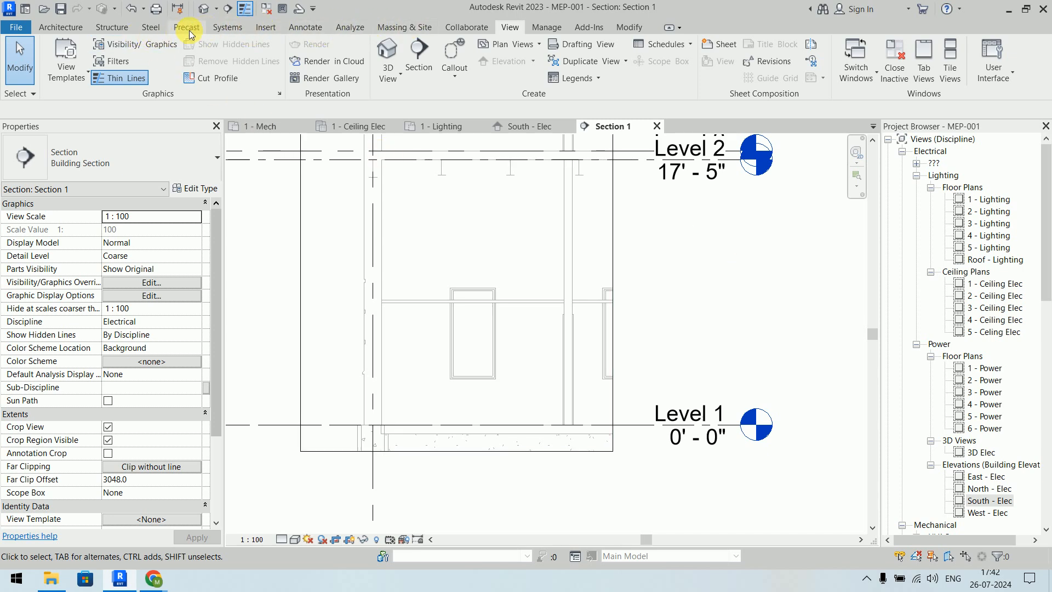
Place an aligned dimension from Level 1 up to the corner room's ceiling beside grid line A in Section 1
left_click(316, 32)
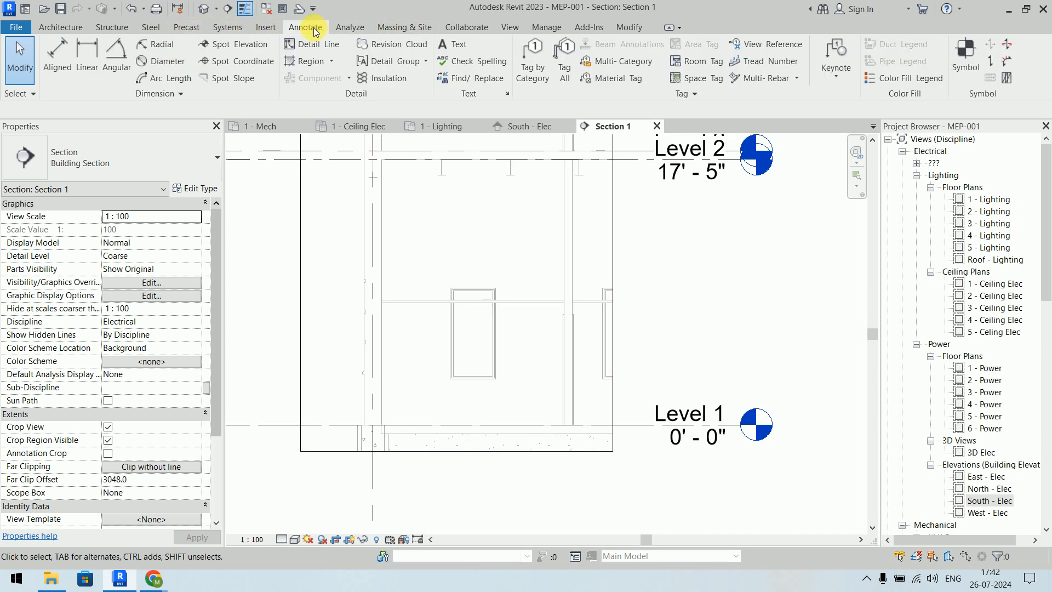
left_click(61, 70)
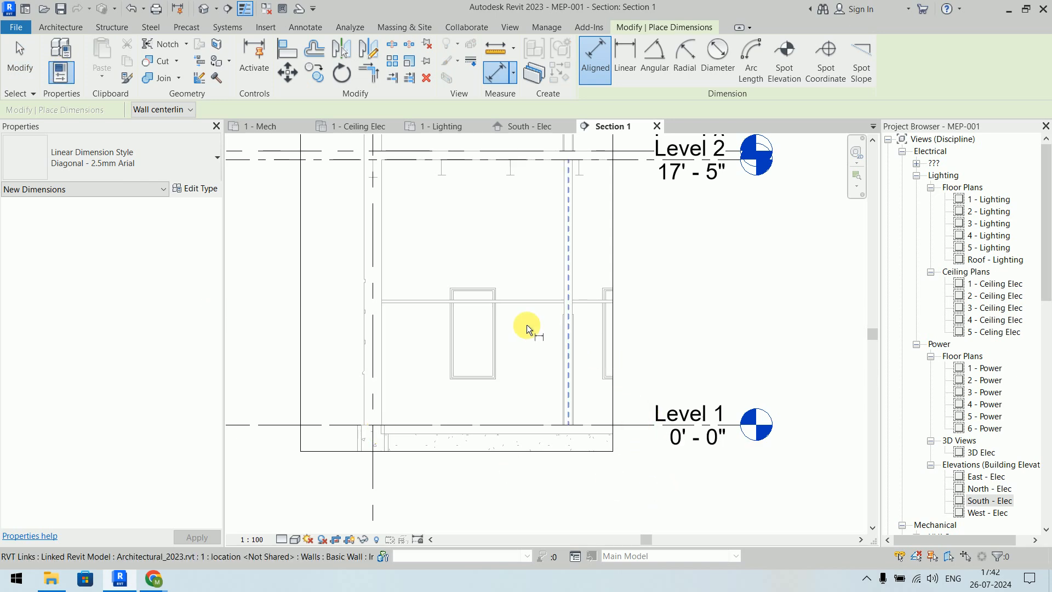
left_click(349, 425)
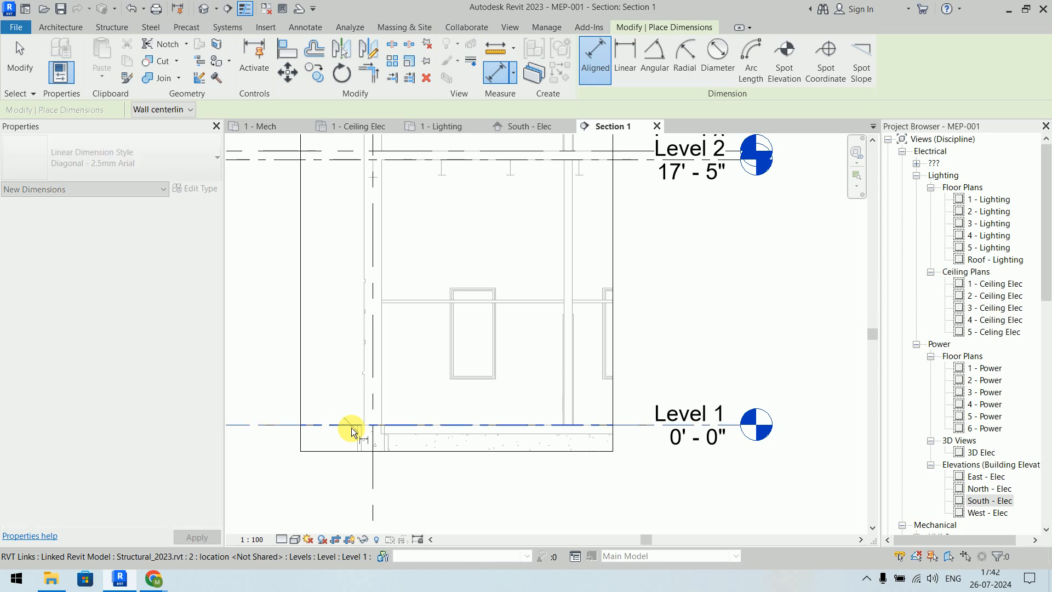
left_click(409, 305)
left_click(350, 310)
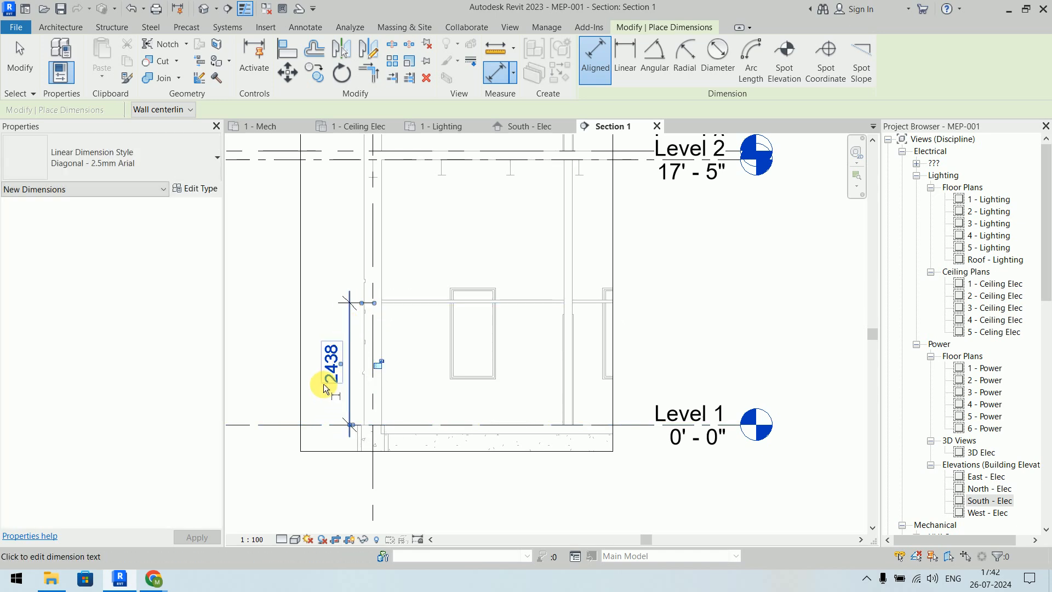
scroll(326, 378, "up", 1)
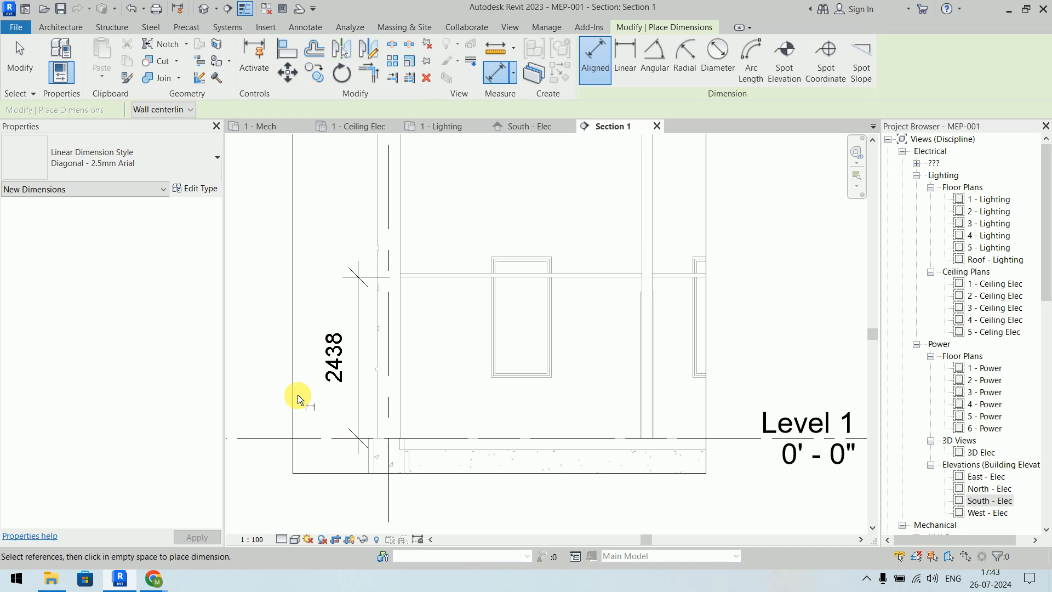
right_click(261, 184)
left_click(268, 189)
right_click(257, 185)
left_click(268, 188)
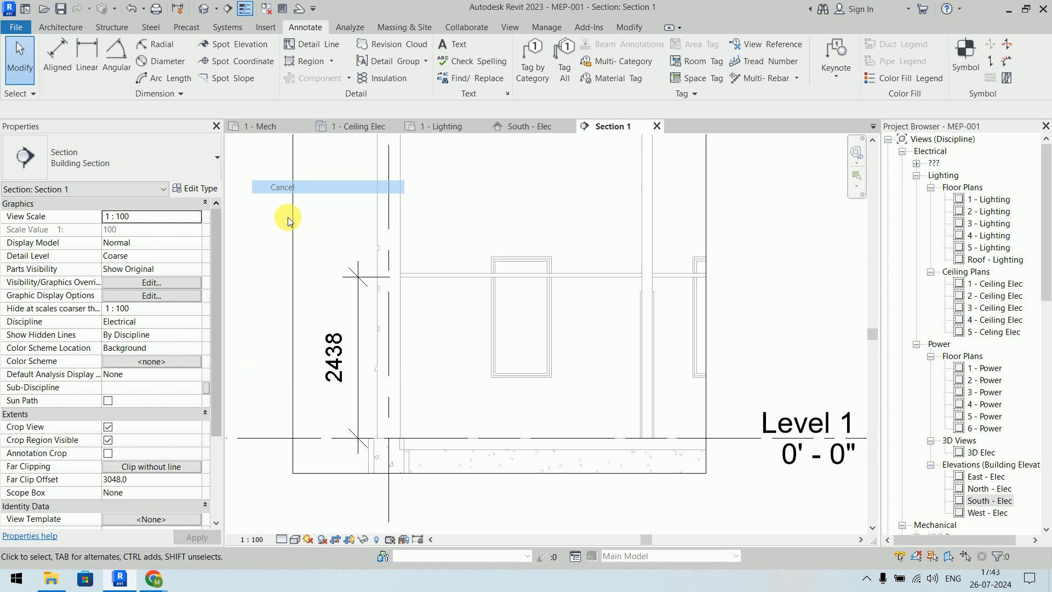
Bring the zone between the ceiling and Level 2 into view in Section 1, and launch Paint
scroll(422, 317, "down", 1)
middle_click_drag(439, 318, 446, 389)
scroll(469, 273, "up", 1)
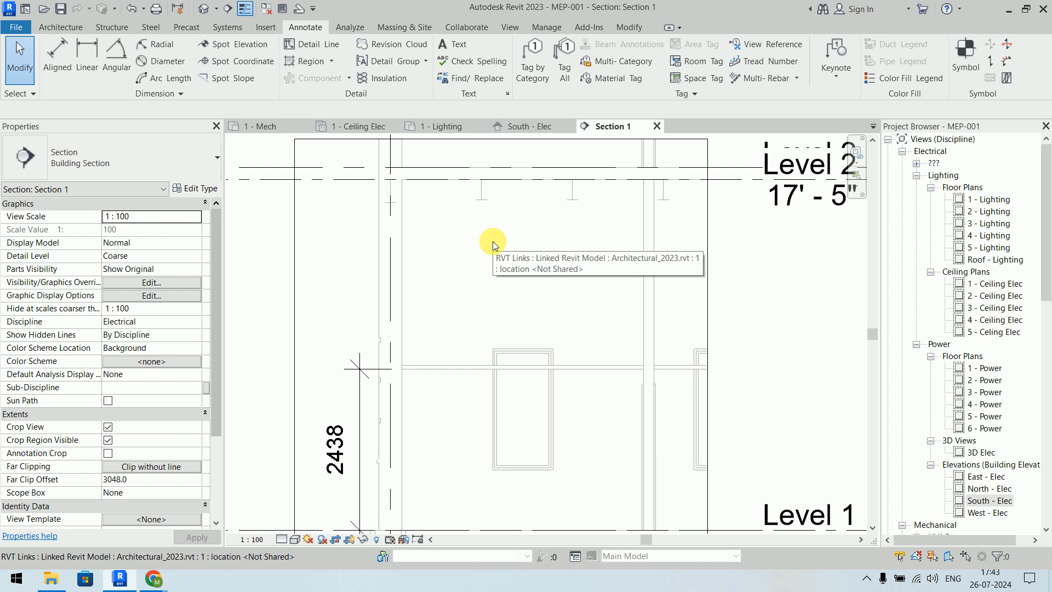
left_click(20, 583)
left_click(22, 584)
type("pain")
key("Return")
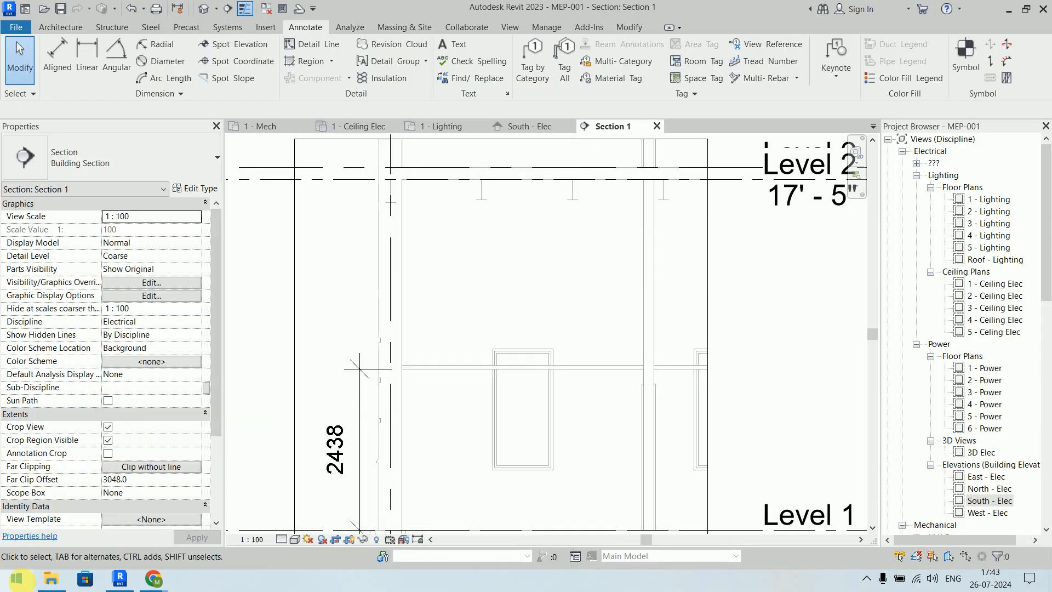
Draw a tall black rectangle outline near the middle of the Paint canvas to represent the storey
left_click(281, 42)
left_click_drag(399, 177, 599, 521)
left_click(714, 148)
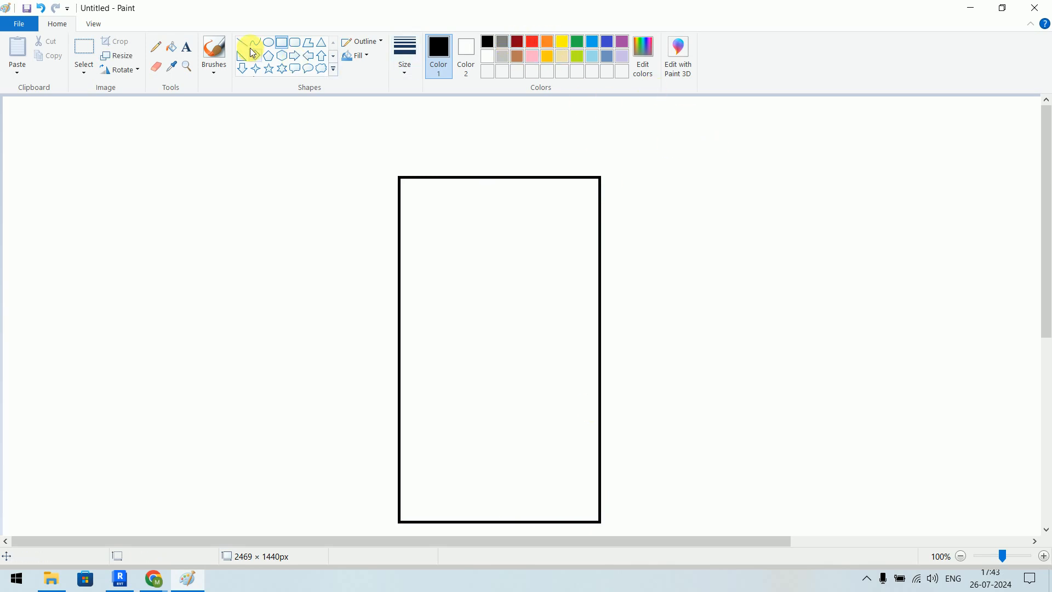
Brush dark red horizontal lines at the rectangle's top and upper quarter, and join them with a vertical double-headed arrow
left_click(214, 50)
left_click(516, 44)
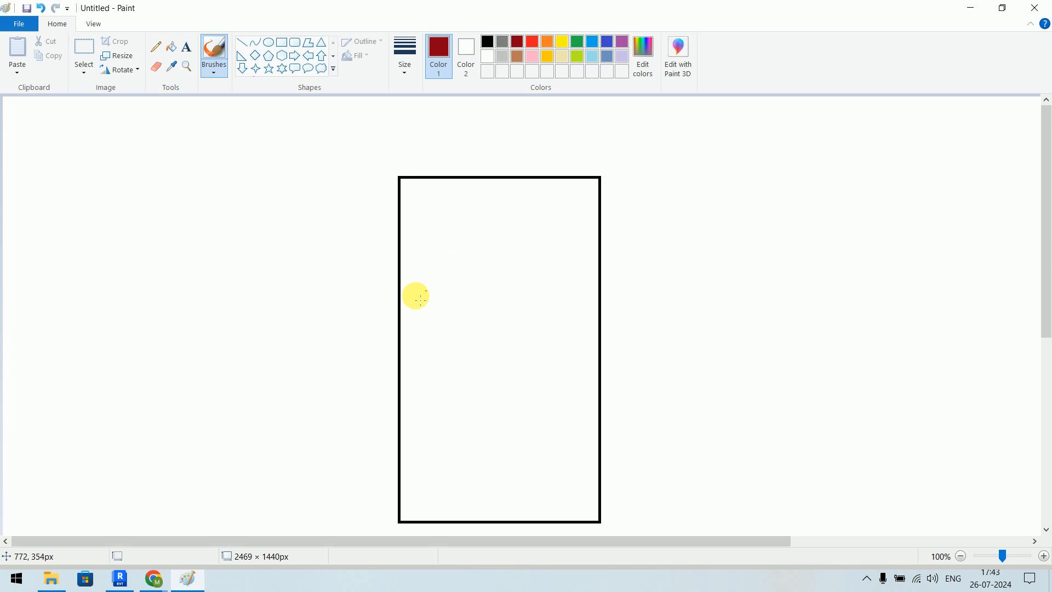
mouse_move(389, 267)
left_mouse_down()
mouse_move(606, 265)
mouse_move(383, 267)
left_mouse_up()
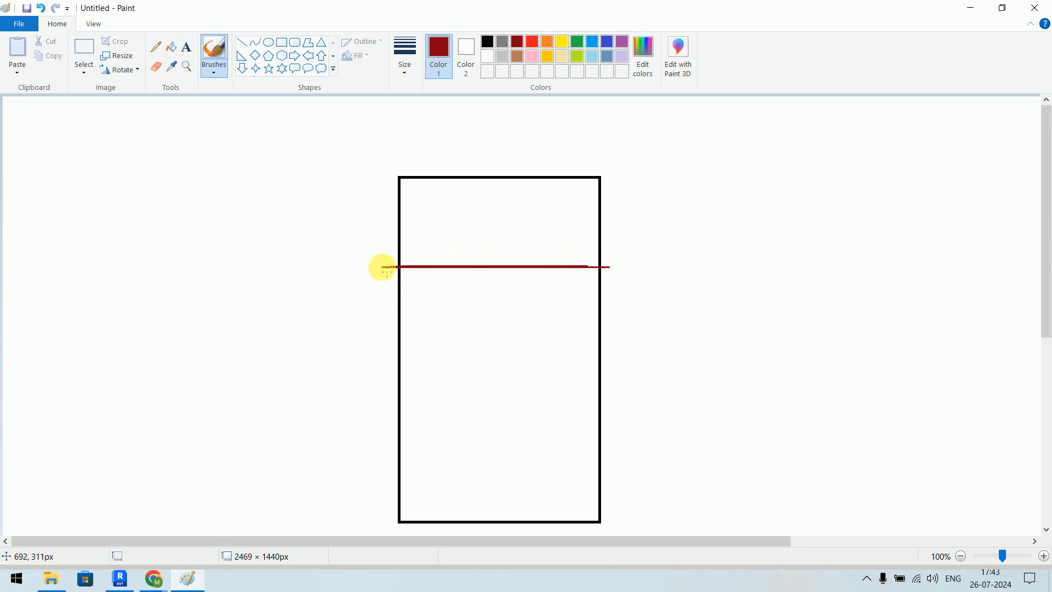
mouse_move(392, 175)
left_mouse_down()
mouse_move(629, 175)
mouse_move(381, 177)
mouse_move(630, 177)
left_mouse_up()
mouse_move(535, 182)
left_mouse_down()
mouse_move(524, 256)
mouse_move(547, 249)
left_mouse_up()
left_click_drag(528, 192, 557, 190)
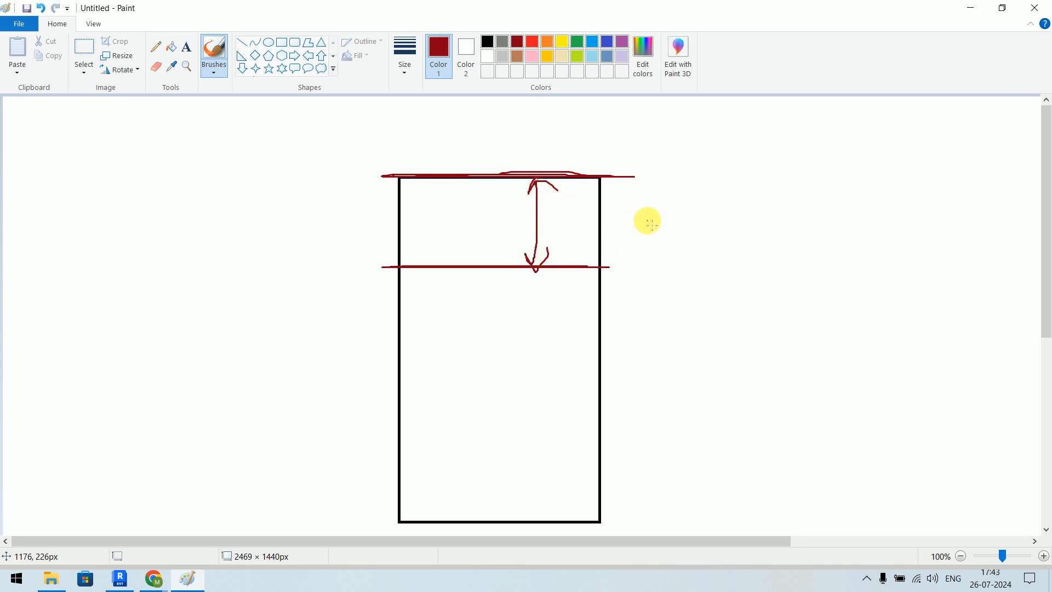
Handwrite the label "Plenum level" in green beside the double-headed arrow, outside the rectangle
left_click(576, 41)
mouse_move(617, 208)
left_mouse_down()
mouse_move(625, 227)
mouse_move(622, 207)
mouse_move(629, 223)
mouse_move(639, 211)
mouse_move(664, 219)
mouse_move(687, 206)
mouse_move(714, 215)
left_mouse_up()
mouse_move(650, 213)
left_mouse_down()
mouse_move(657, 207)
mouse_move(654, 221)
left_mouse_up()
mouse_move(737, 206)
left_mouse_down()
mouse_move(781, 214)
mouse_move(800, 204)
mouse_move(805, 214)
left_mouse_up()
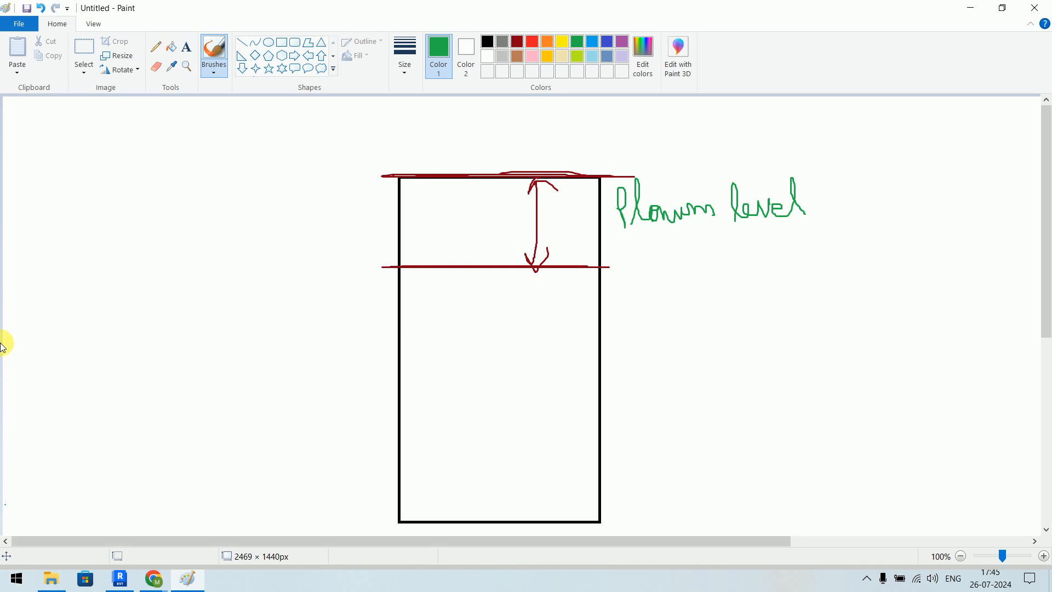
Switch back to Revit and bring the corner room of the 1 - Ceiling Elec plan into view
left_click(119, 577)
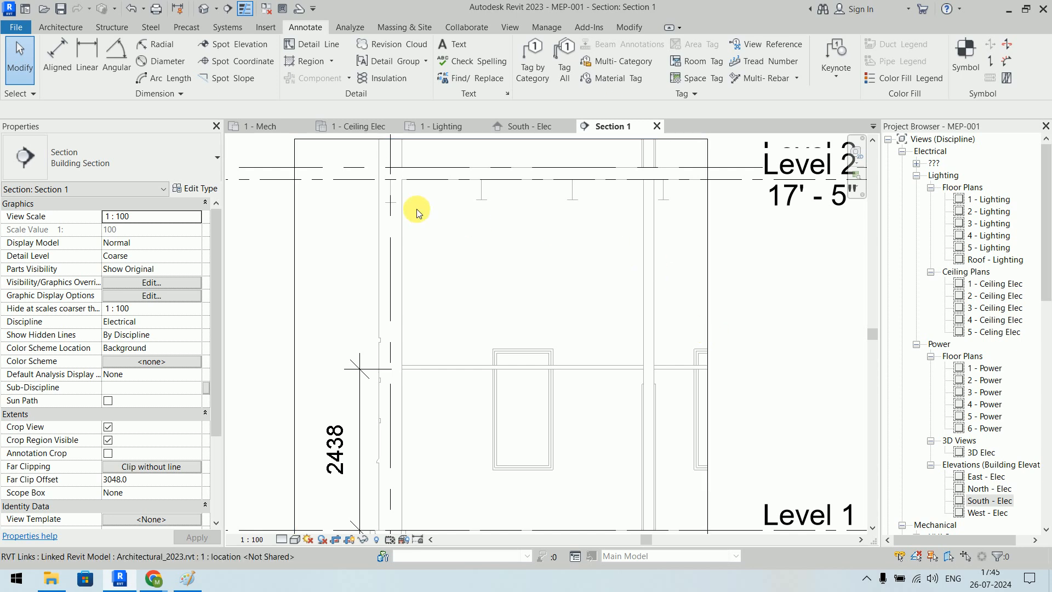
left_click(347, 127)
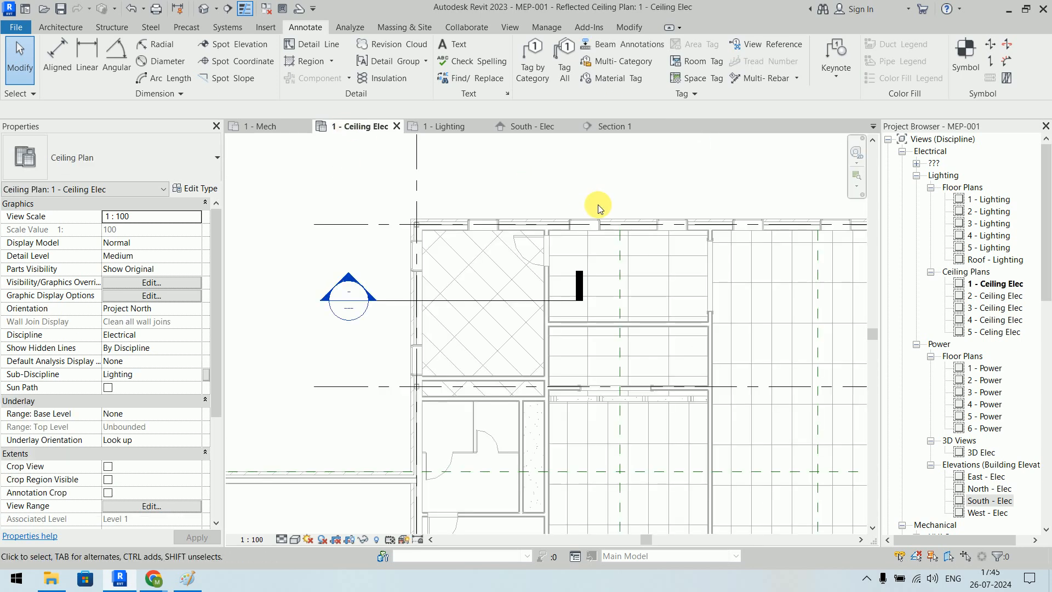
scroll(597, 205, "down", 5)
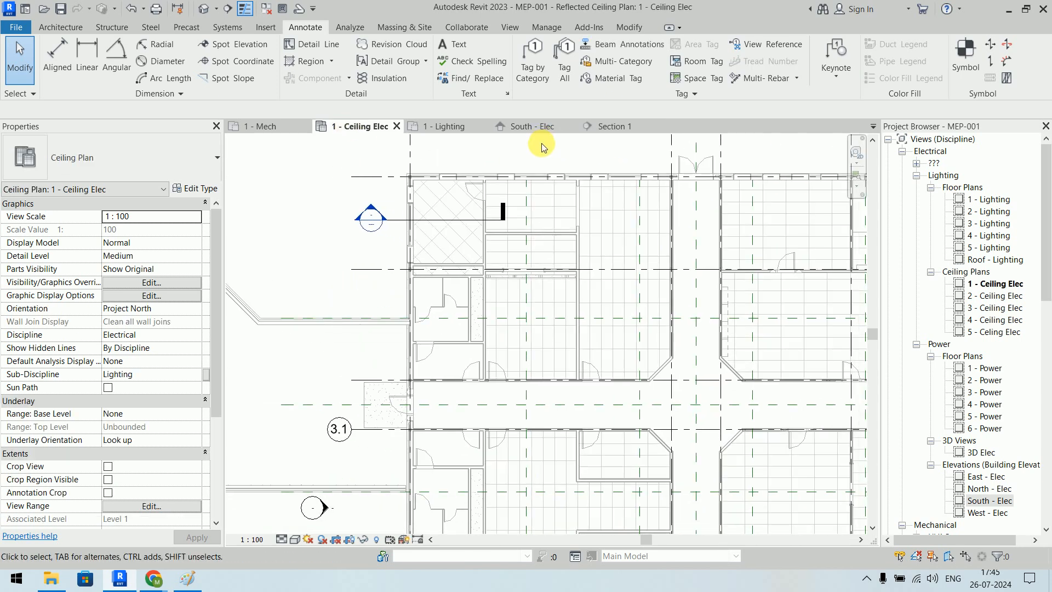
scroll(562, 148, "down", 2)
scroll(517, 300, "up", 8)
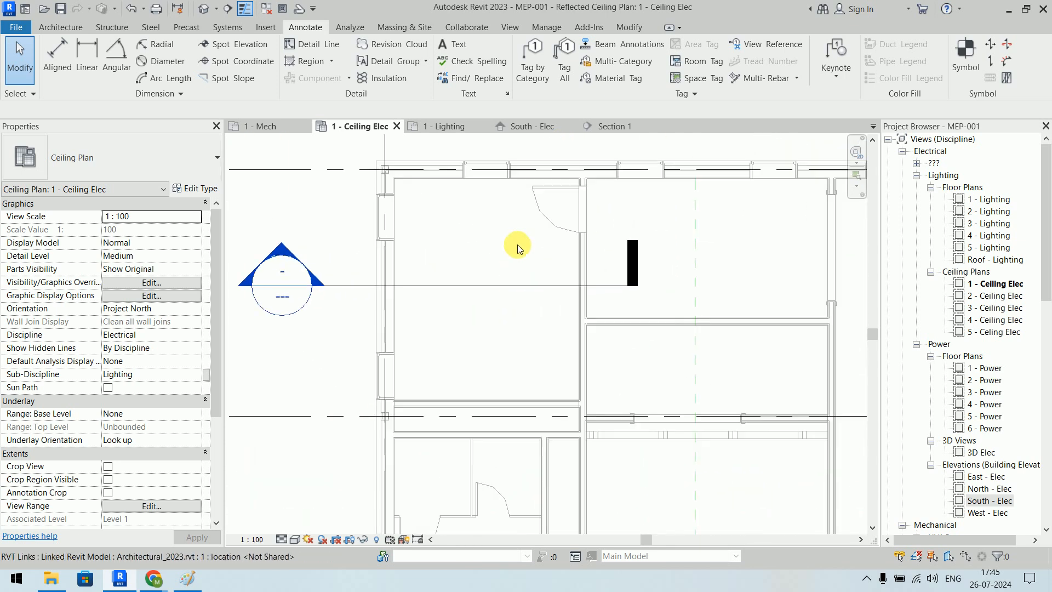
Place a tagged space with upper limit Level 1 and offset 4000 in the corner room crossed by the section line
left_click(346, 30)
left_click(278, 59)
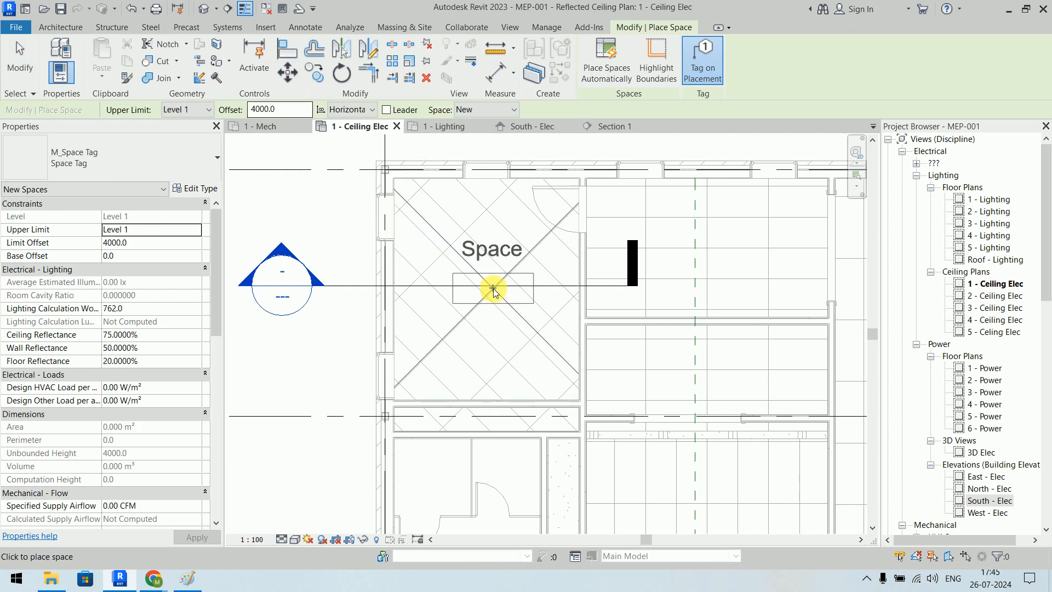
left_click(493, 287)
right_click(300, 153)
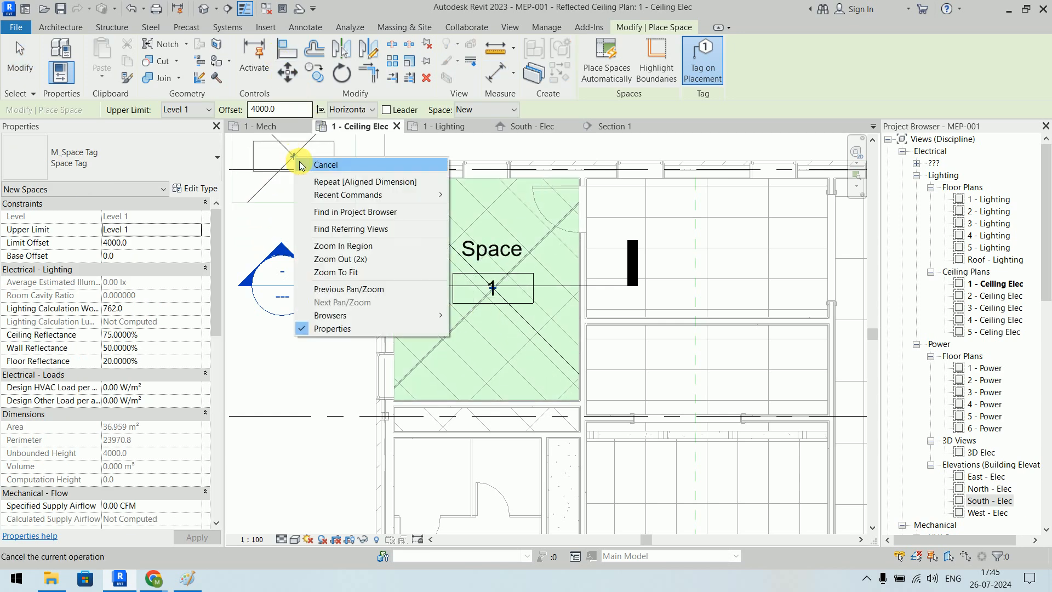
left_click(304, 160)
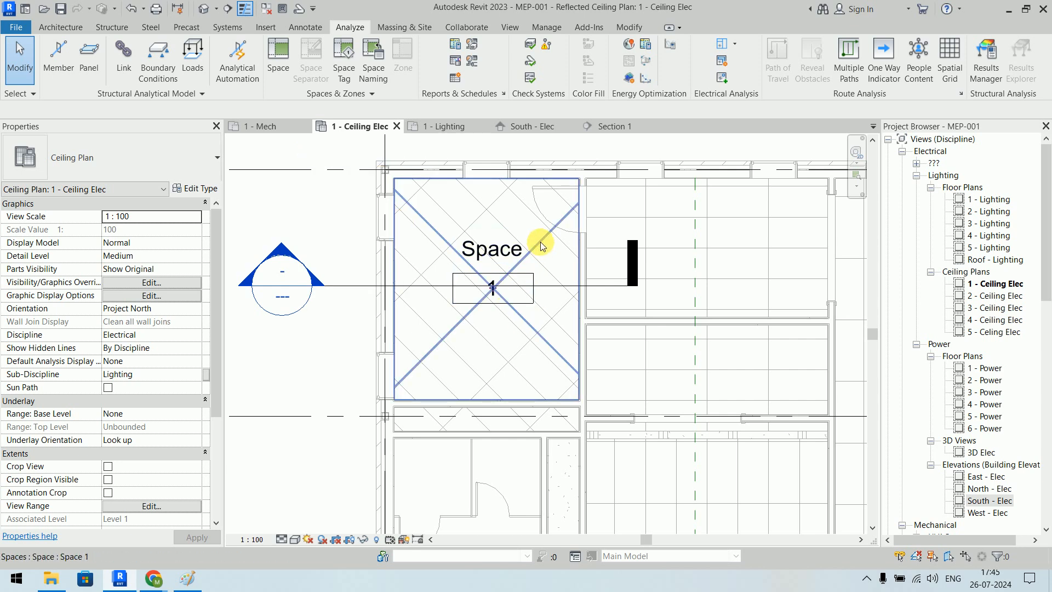
Select the corner room's space in the plan, open Section 1 from its section line, and select the space there
left_click(562, 296)
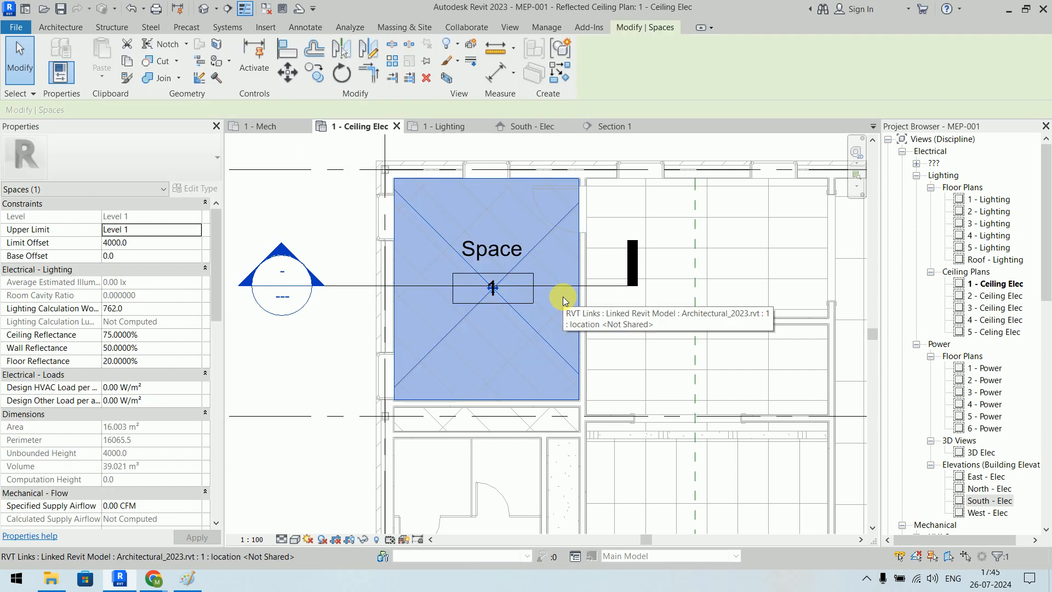
left_click(359, 285)
right_click(358, 285)
left_click(376, 295)
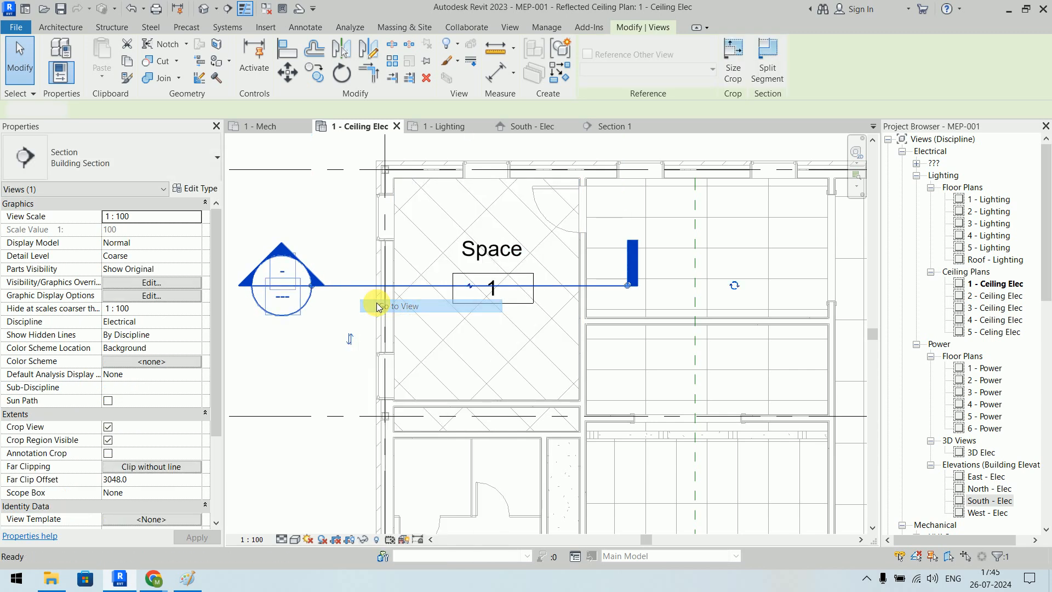
scroll(475, 385, "up", 3)
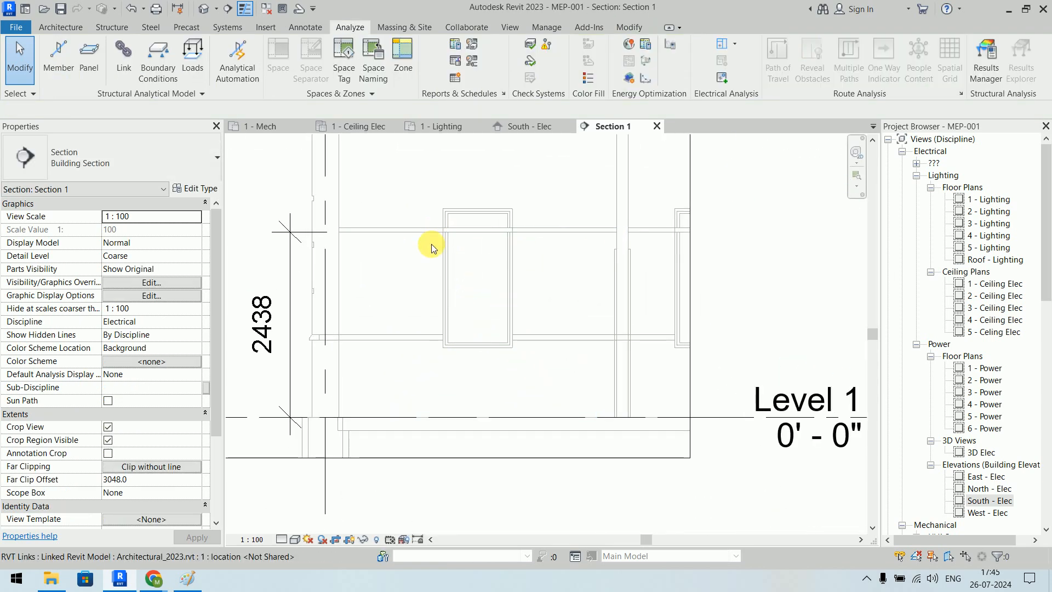
left_click(422, 270)
scroll(617, 265, "down", 1)
middle_click_drag(640, 209, 622, 298)
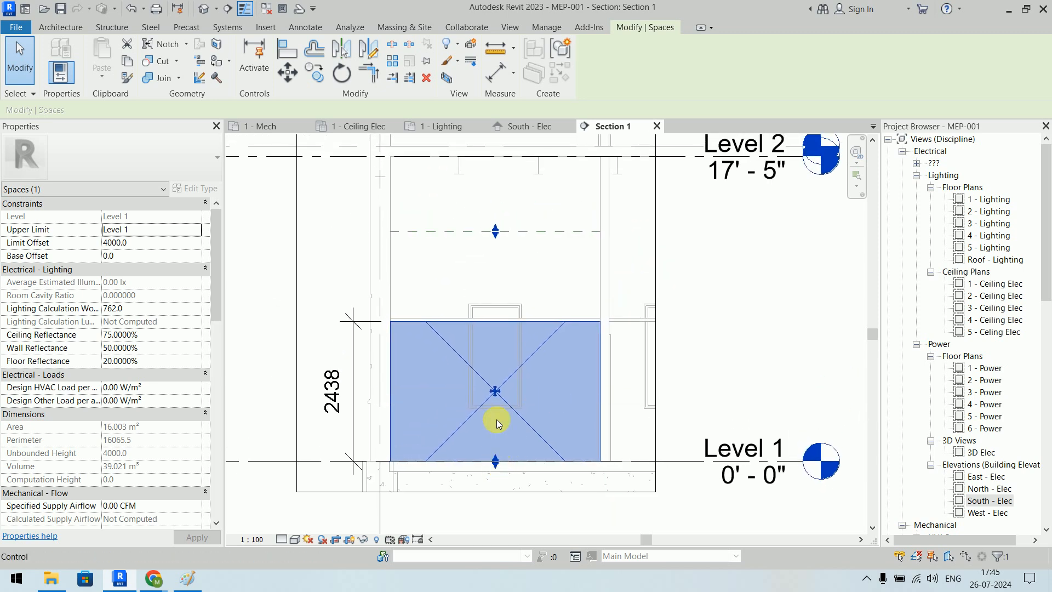
Adjust the space's upper limit in Section 1 down to the corner room's ceiling line, at about 2439 mm
left_click_drag(496, 231, 509, 262)
left_click_drag(507, 222, 507, 222)
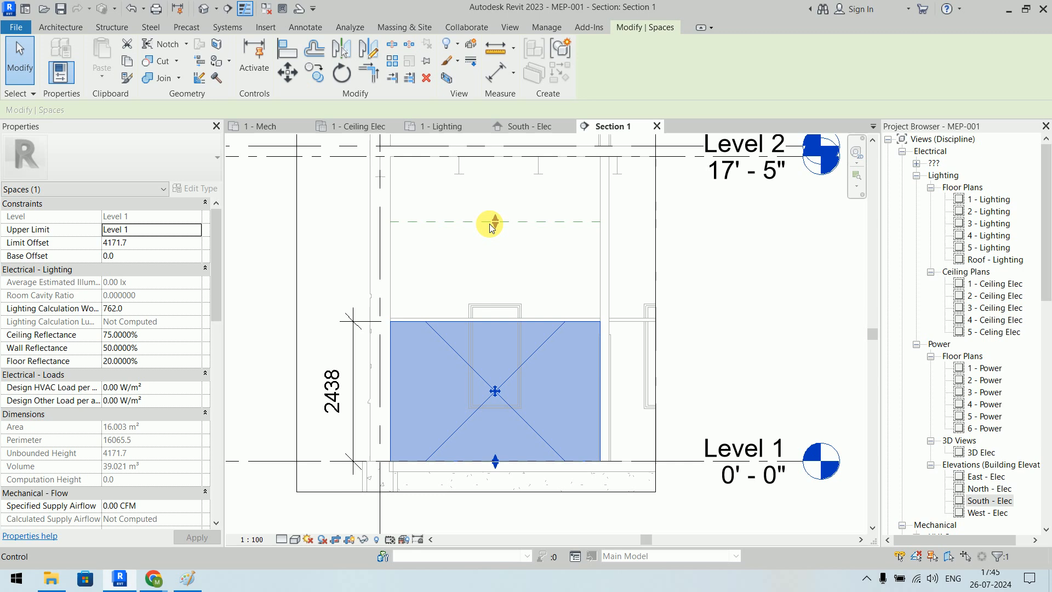
scroll(495, 301, "up", 2)
scroll(496, 301, "up", 1)
left_click_drag(498, 140, 520, 294)
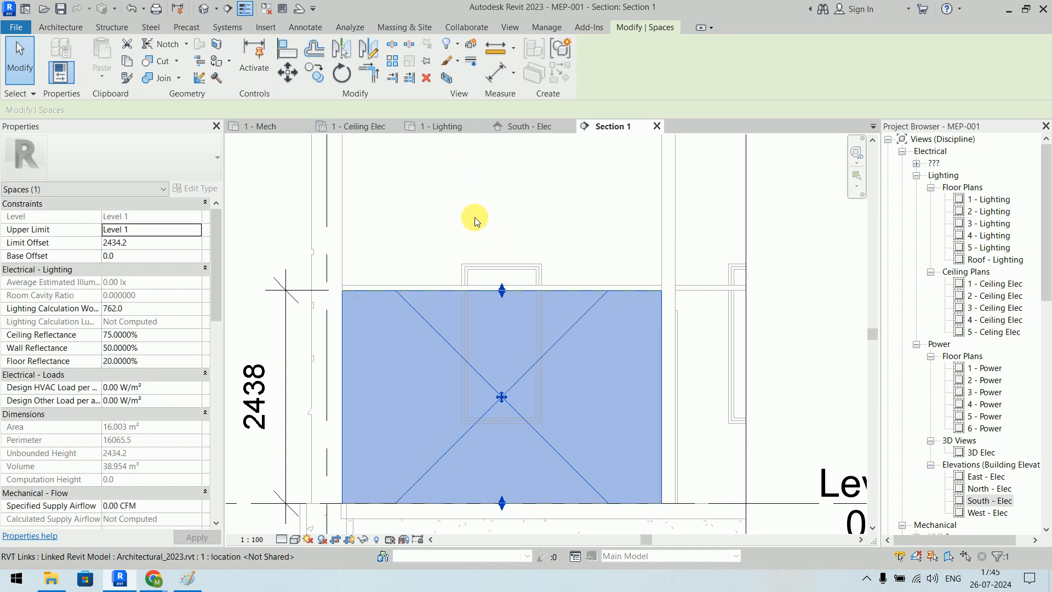
scroll(498, 296, "up", 2)
scroll(497, 296, "up", 3)
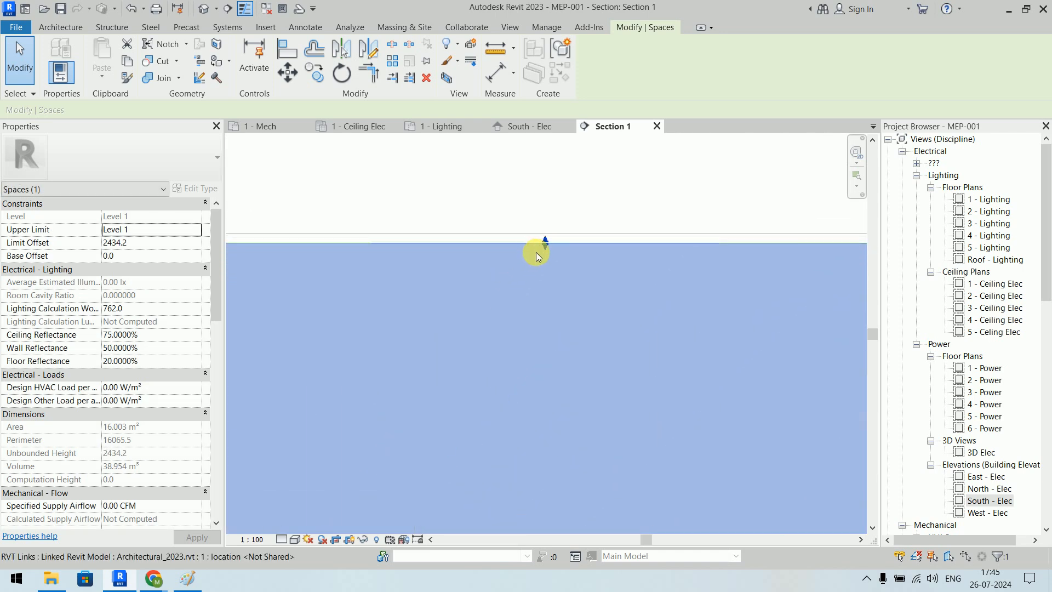
left_click_drag(545, 240, 545, 230)
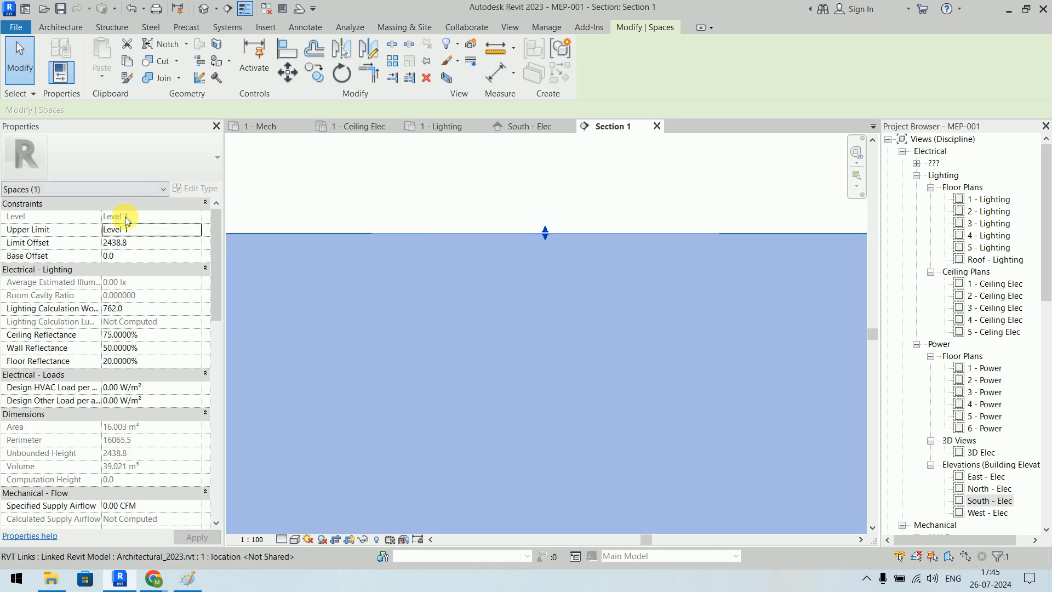
Set the space's Limit Offset to 2438.0 and inspect its upper edge against the ceiling in Section 1
left_click(141, 244)
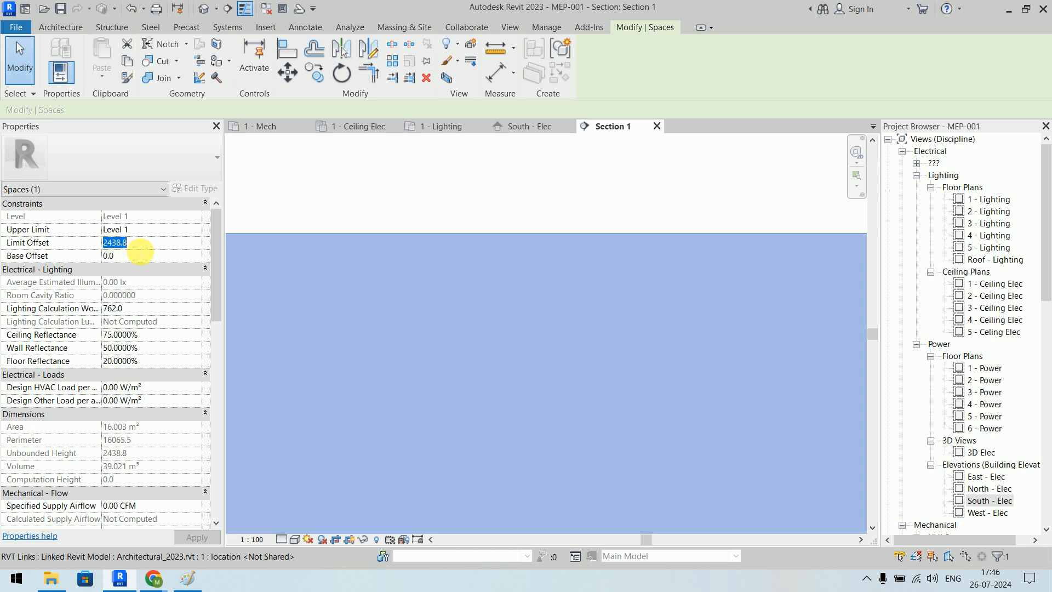
type("2438.0")
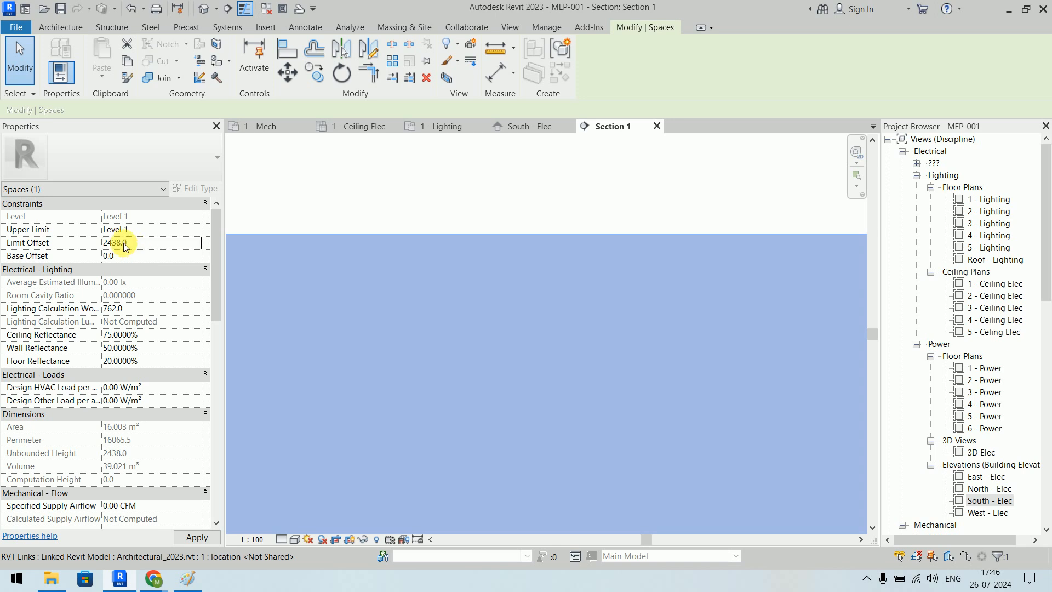
left_click(610, 207)
scroll(613, 211, "down", 15)
left_click(415, 514)
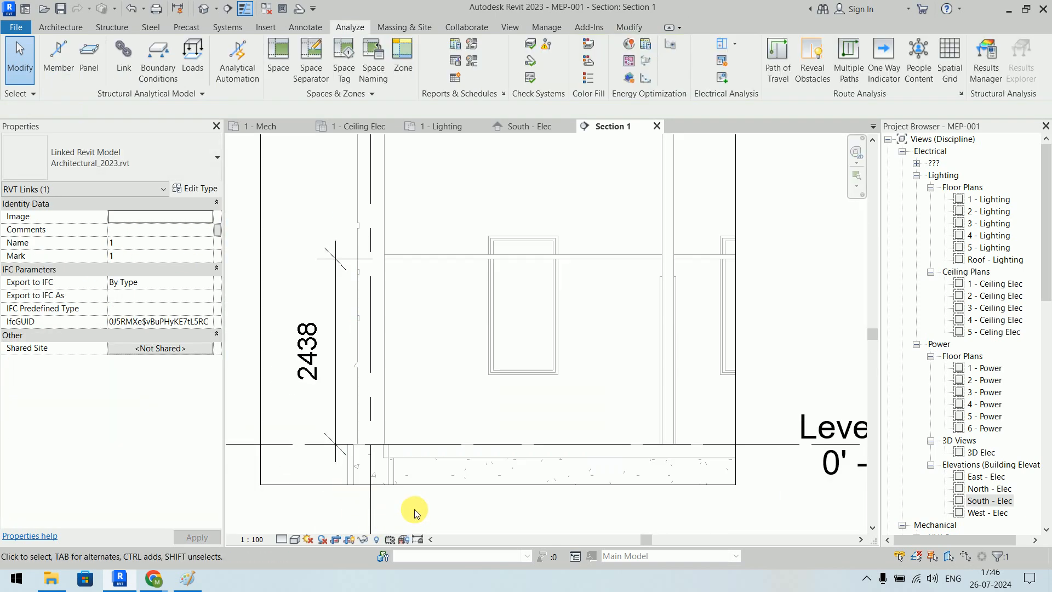
left_click(560, 393)
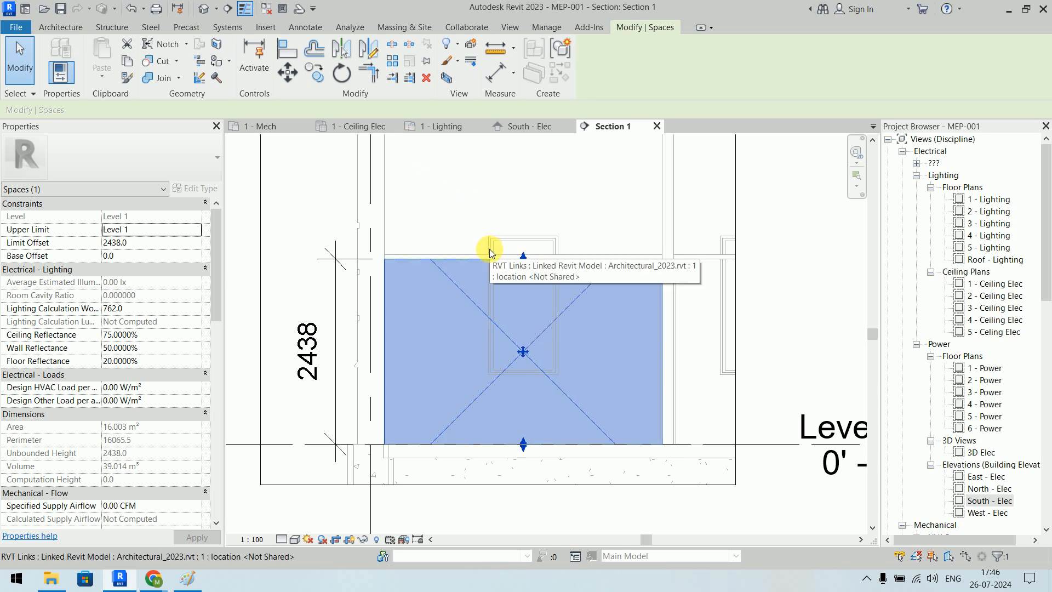
key("Escape")
scroll(489, 249, "up", 5)
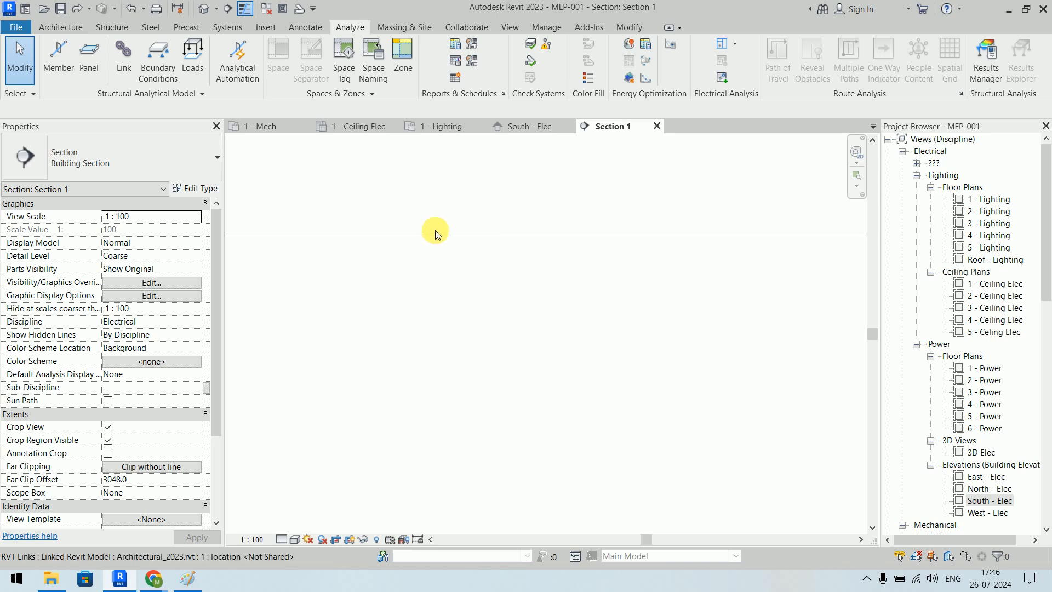
scroll(461, 262, "down", 3)
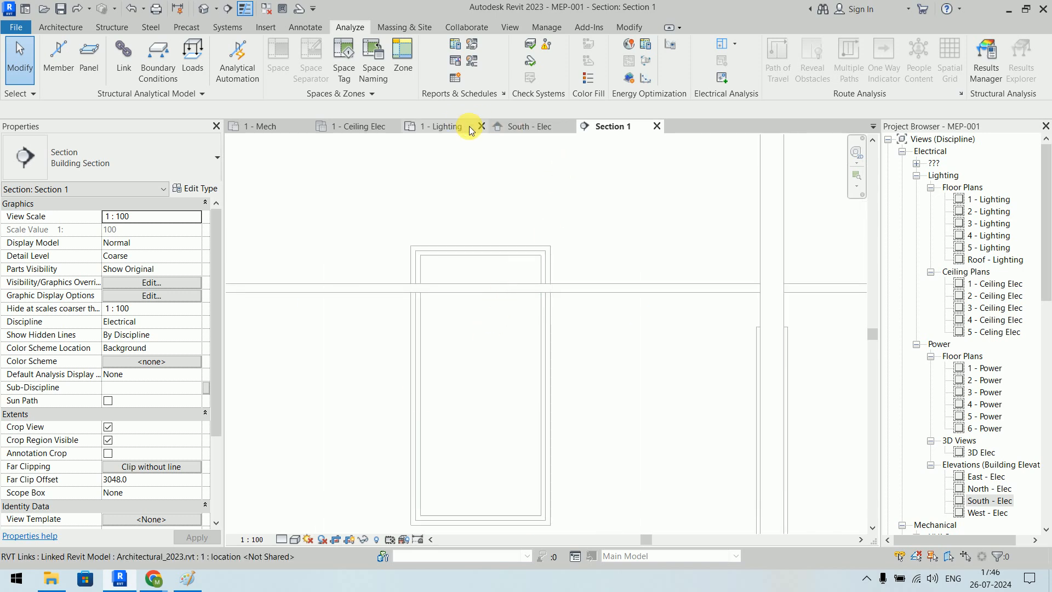
Return to the 1 - Ceiling Elec plan and undo the corner room's space placement along with its height changes
left_click(365, 127)
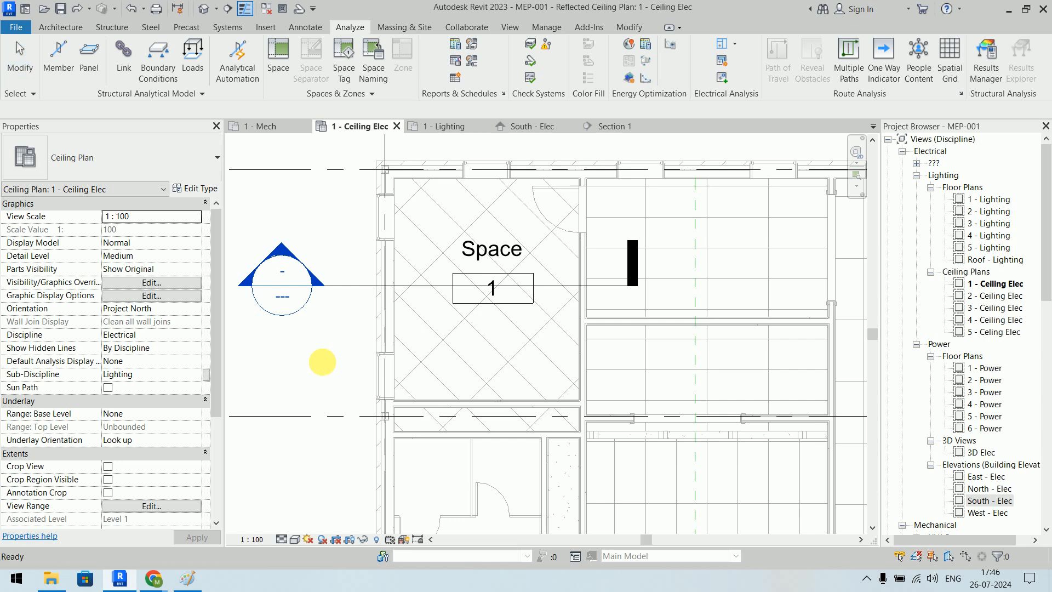
key("ctrl+z")
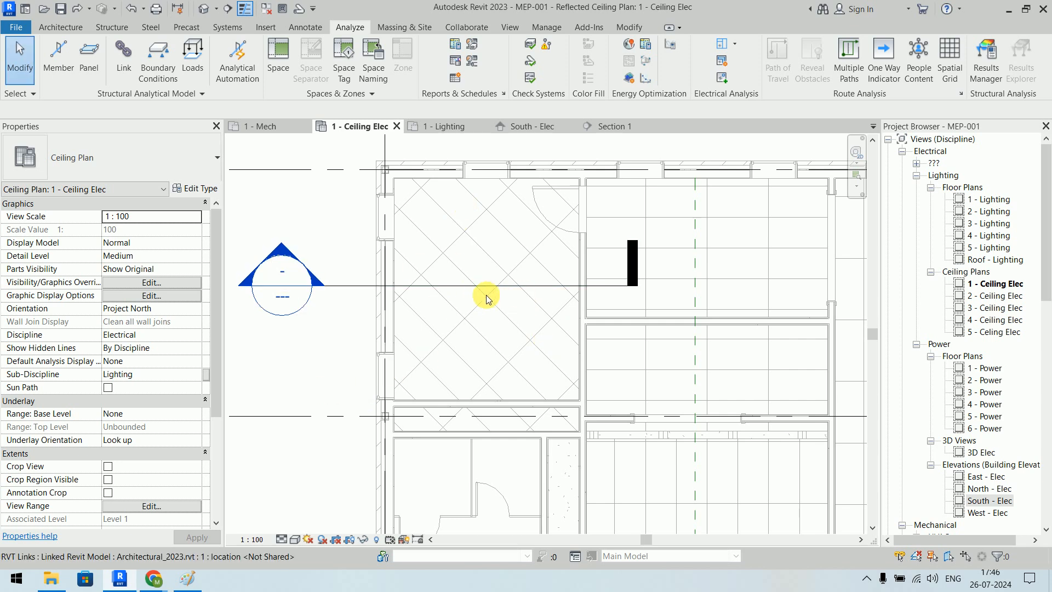
Automatically place tagged spaces in all enclosed areas of the Level 1 ceiling plan, with upper limit Level 1 and offset 2438
scroll(749, 349, "down", 5)
scroll(749, 349, "down", 5)
middle_click_drag(742, 340, 553, 287)
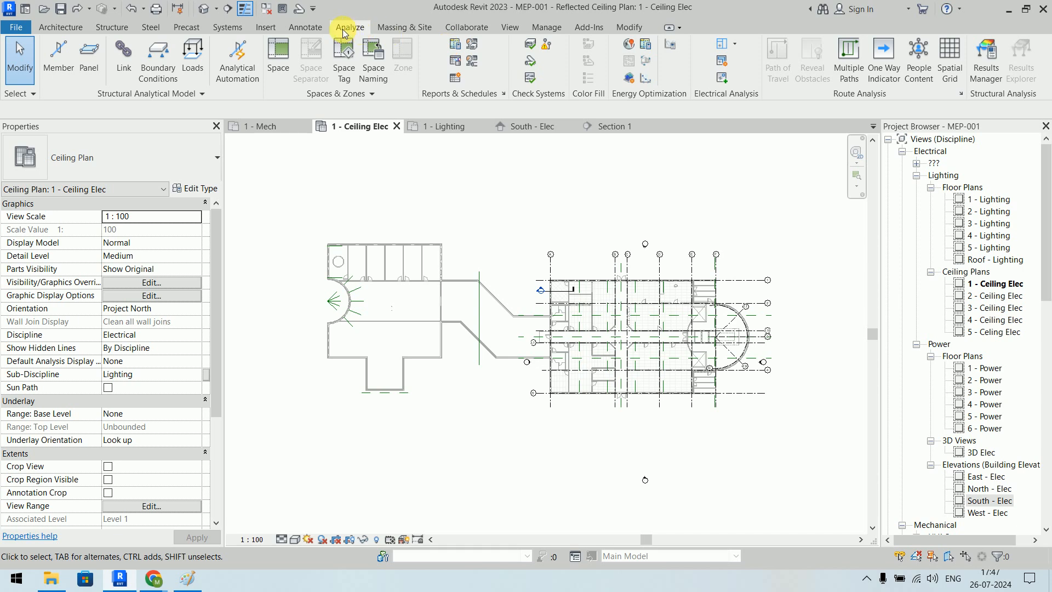
left_click(284, 64)
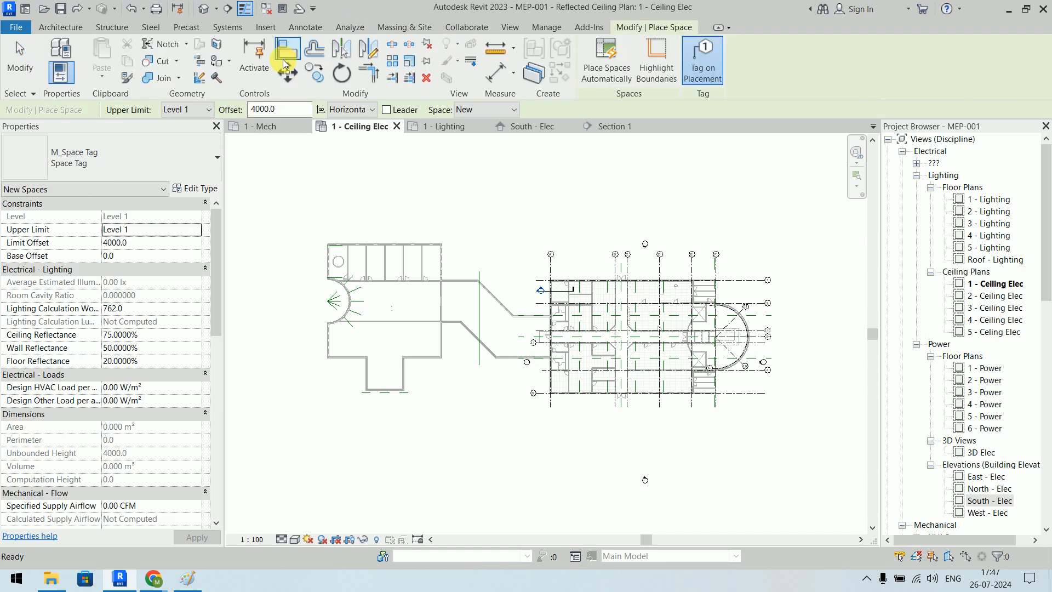
left_click_drag(278, 108, 237, 115)
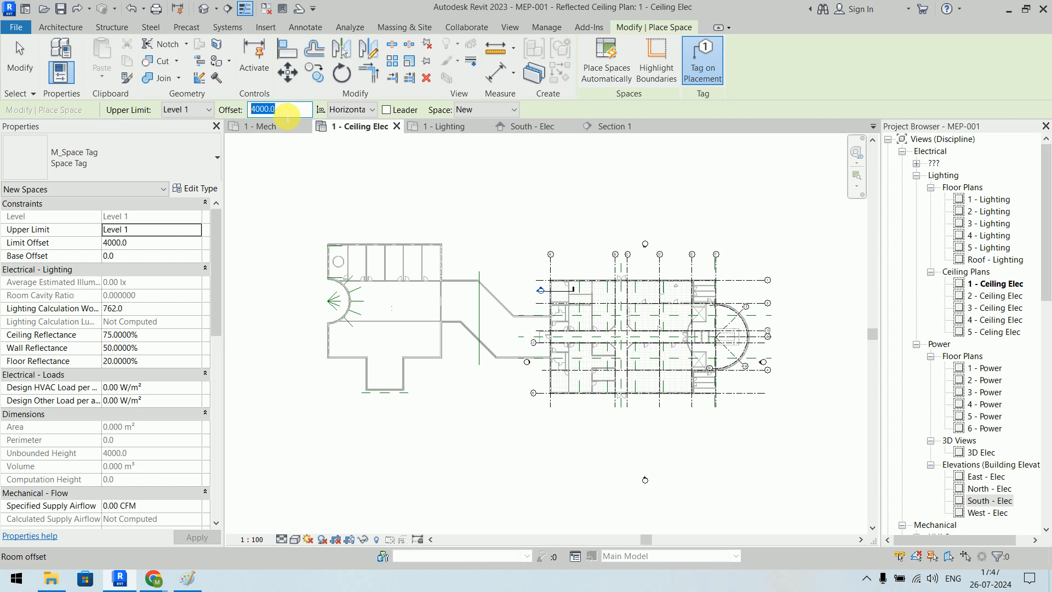
type("2438")
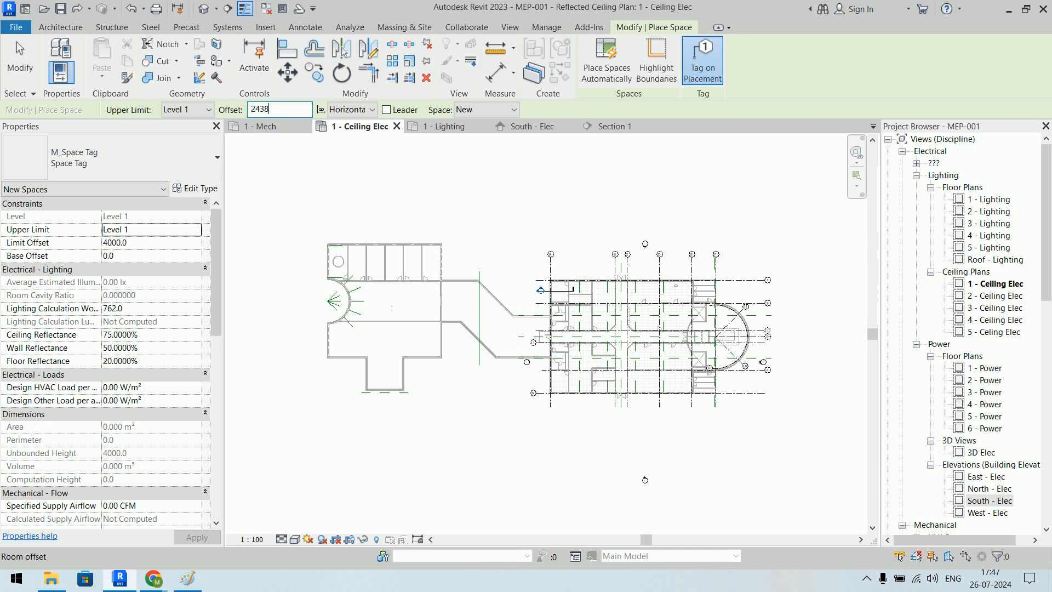
key("Return")
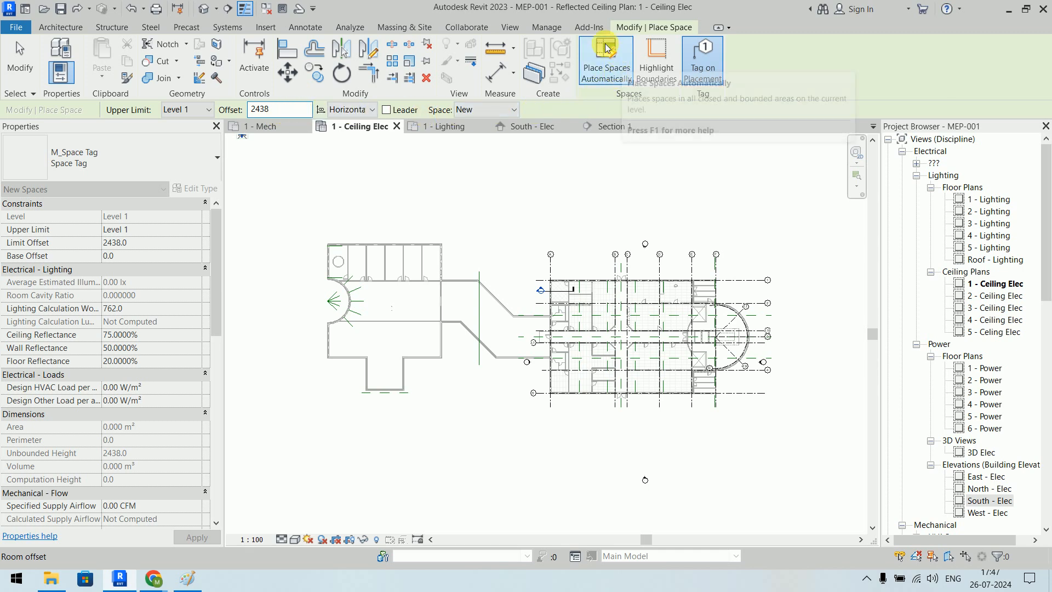
left_click(624, 71)
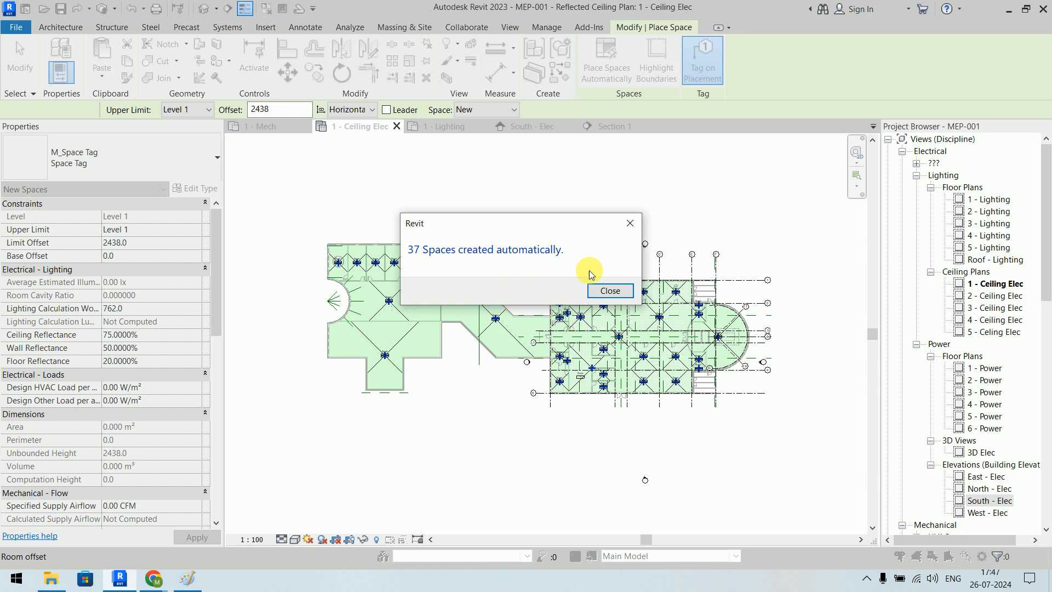
left_click(627, 286)
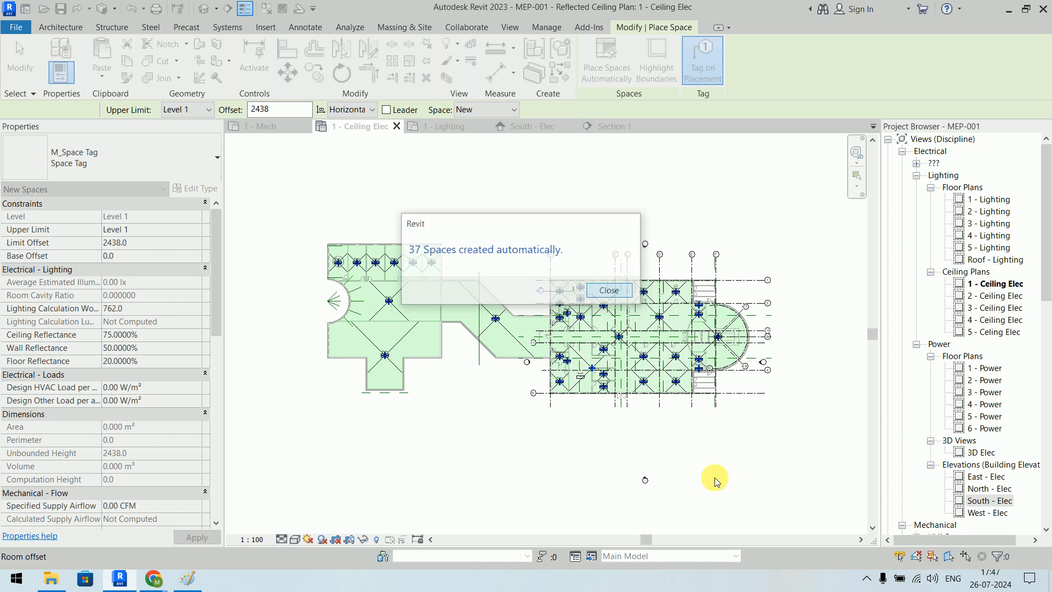
Examine the automatically placed spaces and their tags in the rooms of the Level 1 ceiling plan
key("Escape")
scroll(634, 383, "up", 5)
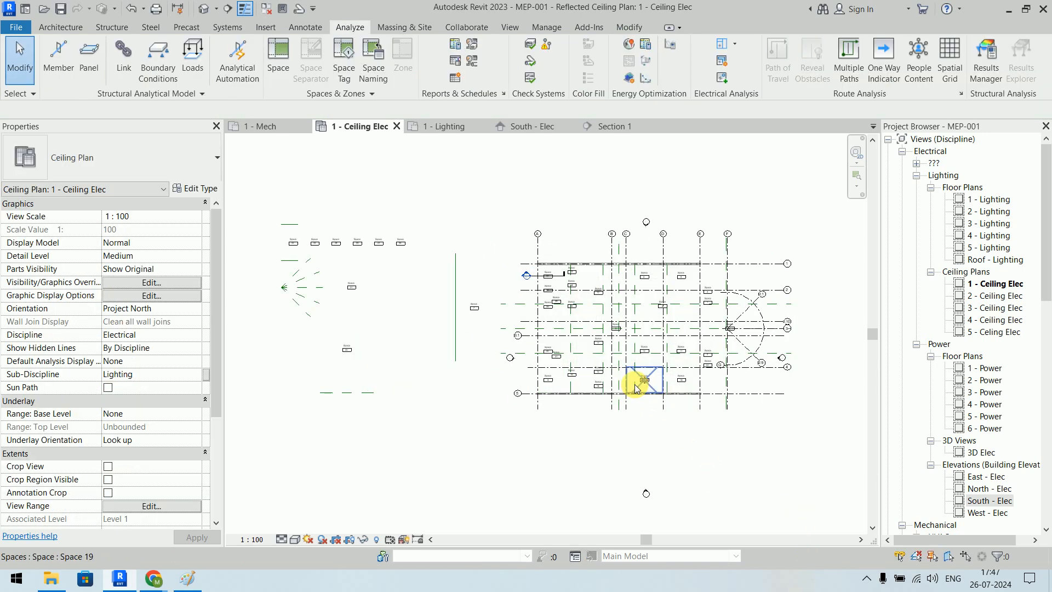
middle_click_drag(609, 309, 671, 344)
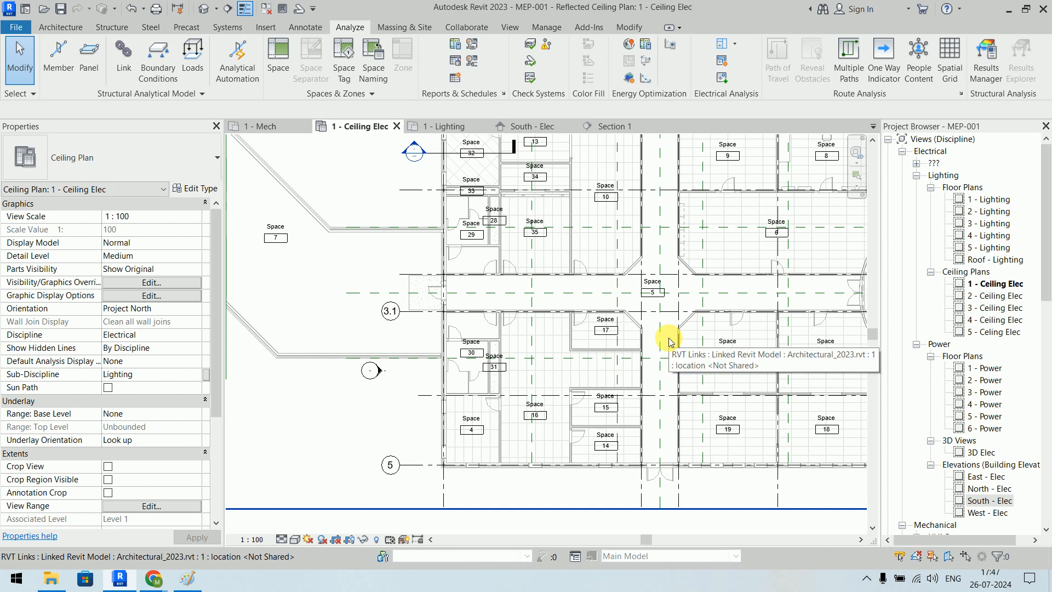
scroll(484, 389, "up", 4)
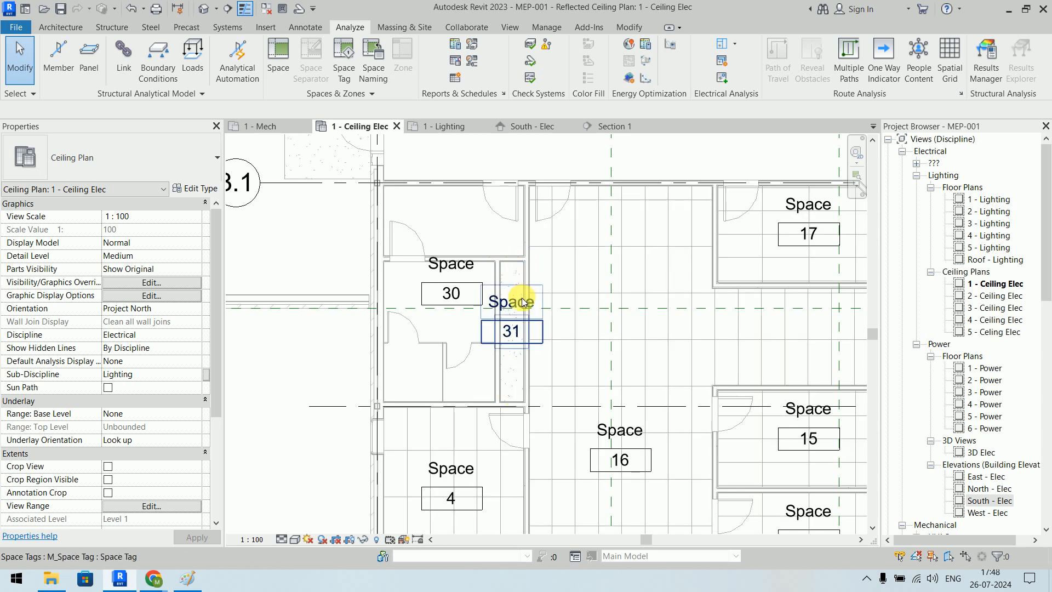
scroll(650, 282, "down", 2)
middle_click_drag(639, 188, 564, 450)
scroll(466, 298, "up", 3)
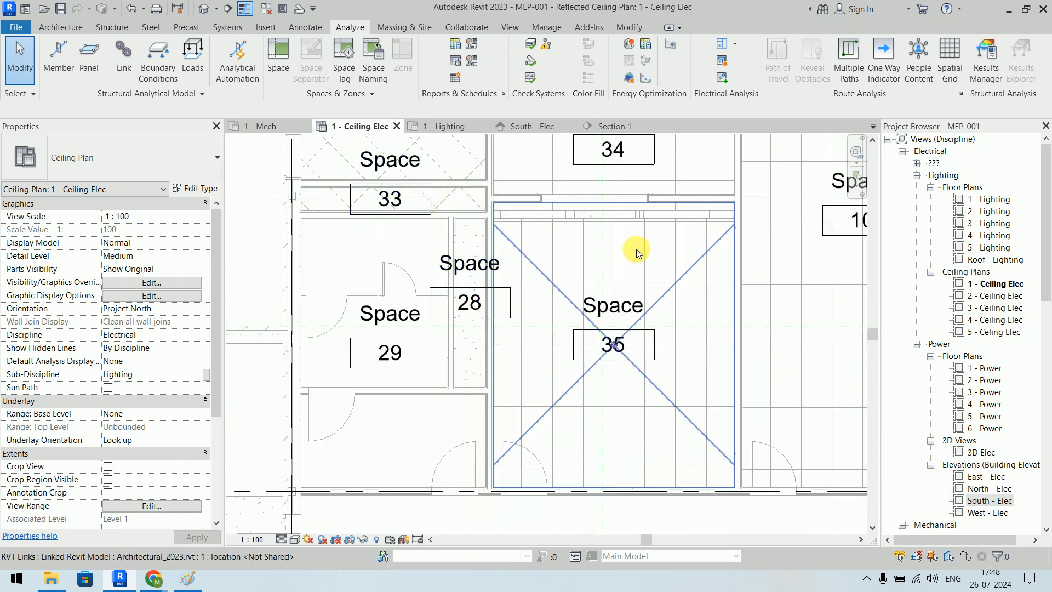
scroll(659, 278, "down", 4)
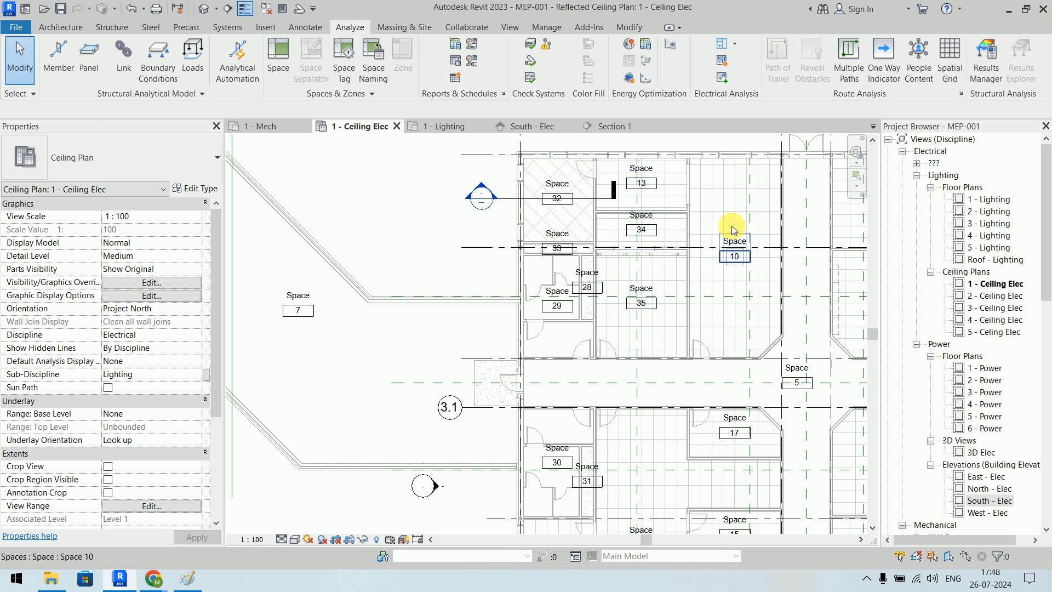
scroll(727, 208, "up", 4)
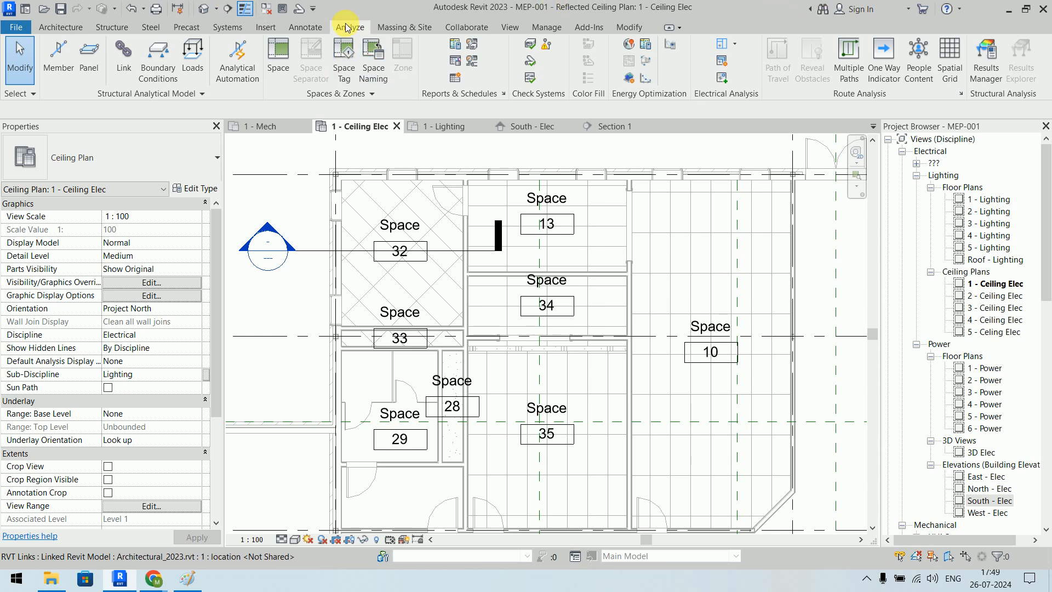
Apply Space Naming with Names and Numbers from the linked rooms to the spaces on all levels
left_click(372, 64)
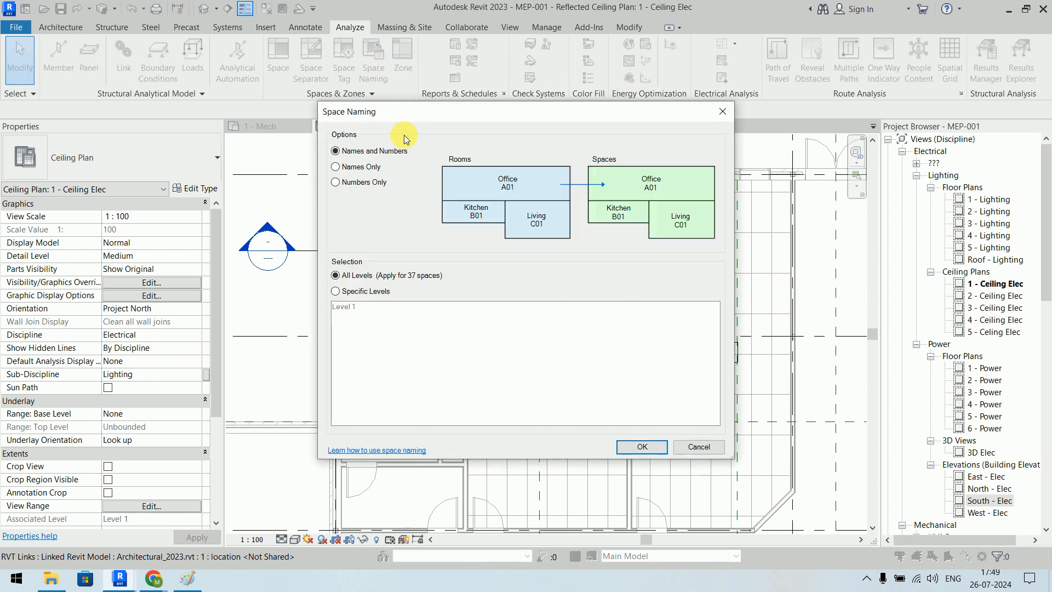
left_click_drag(396, 125, 370, 70)
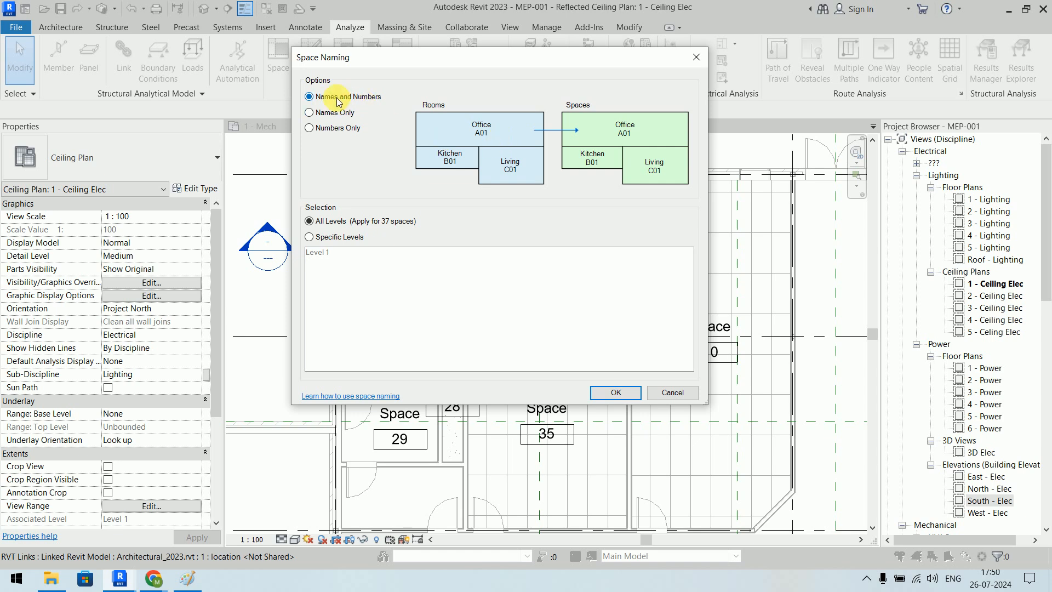
left_click(340, 115)
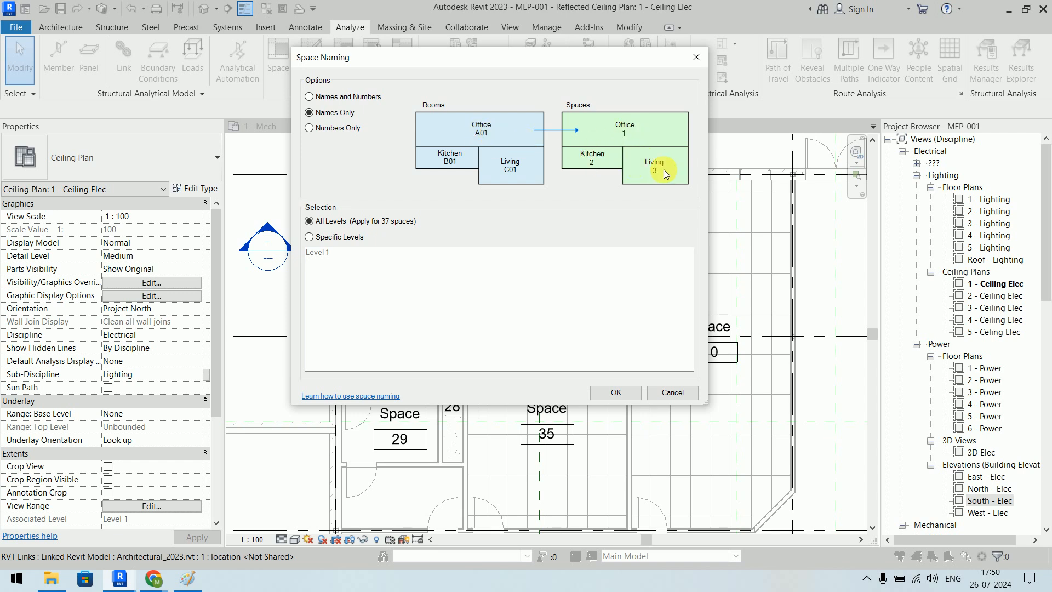
left_click(350, 128)
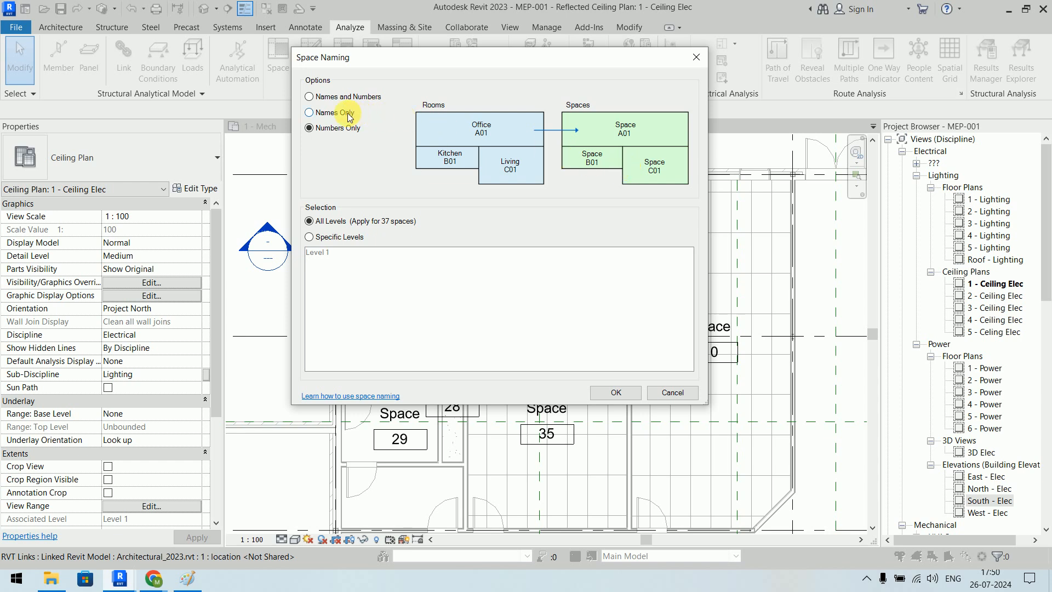
left_click(335, 98)
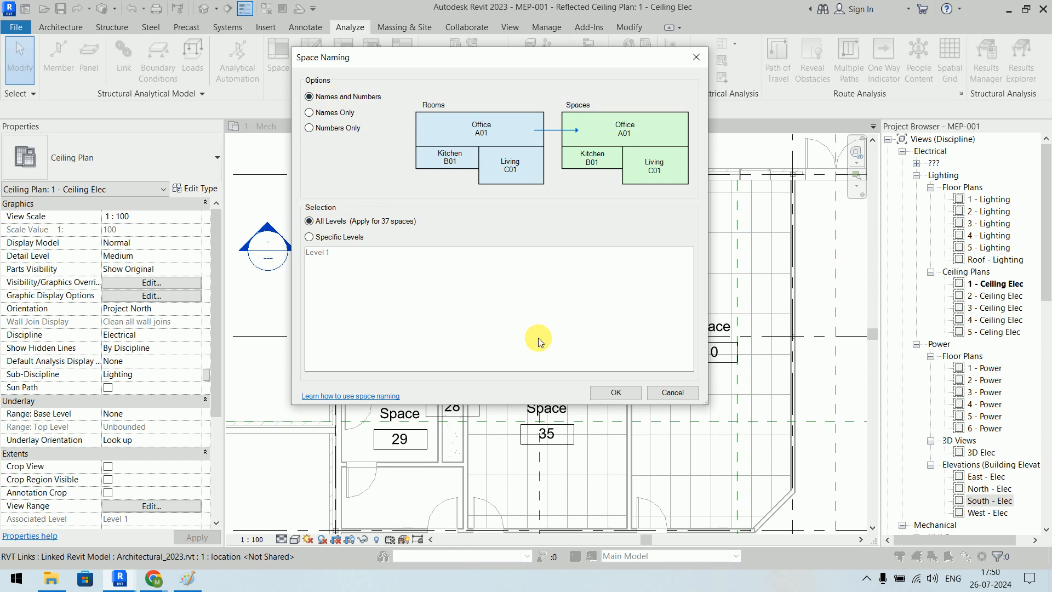
left_click(612, 393)
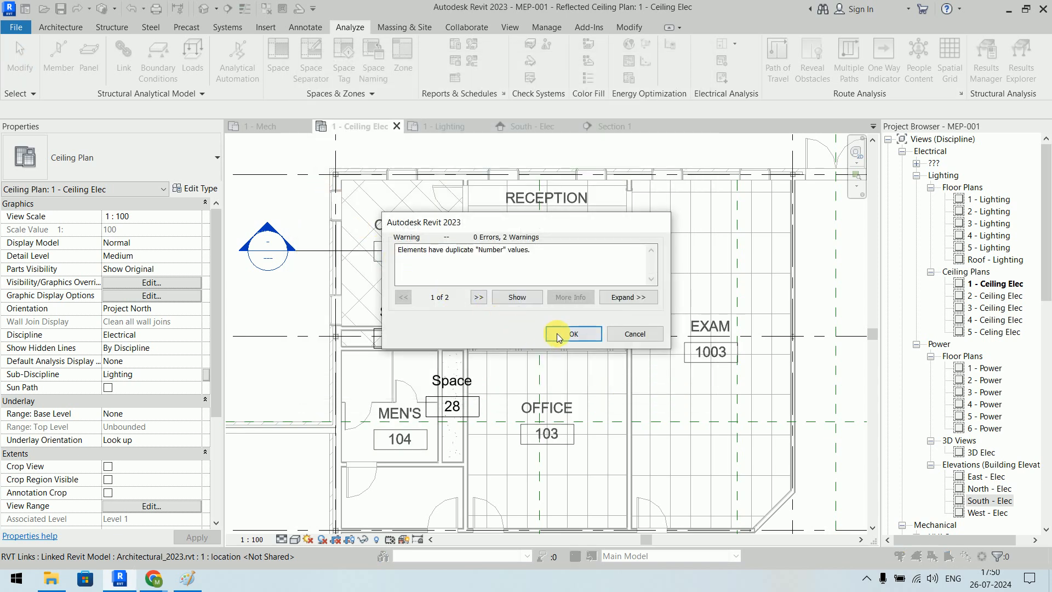
left_click(561, 334)
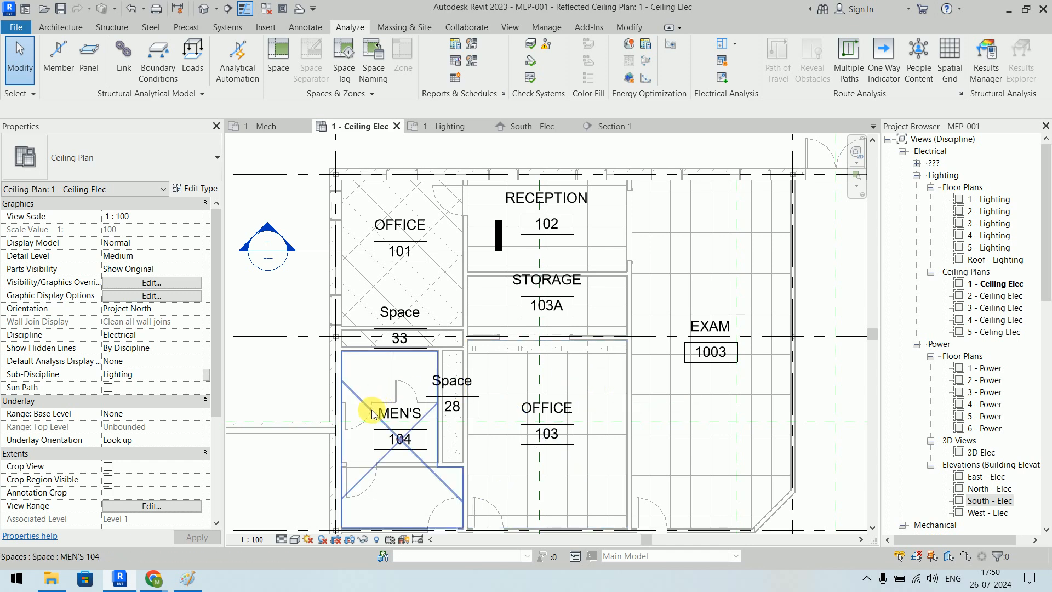
Rename the space numbered 16 beside the mechanical room as Waiting Area, and turn off selection of linked models
middle_click_drag(307, 380, 351, 108)
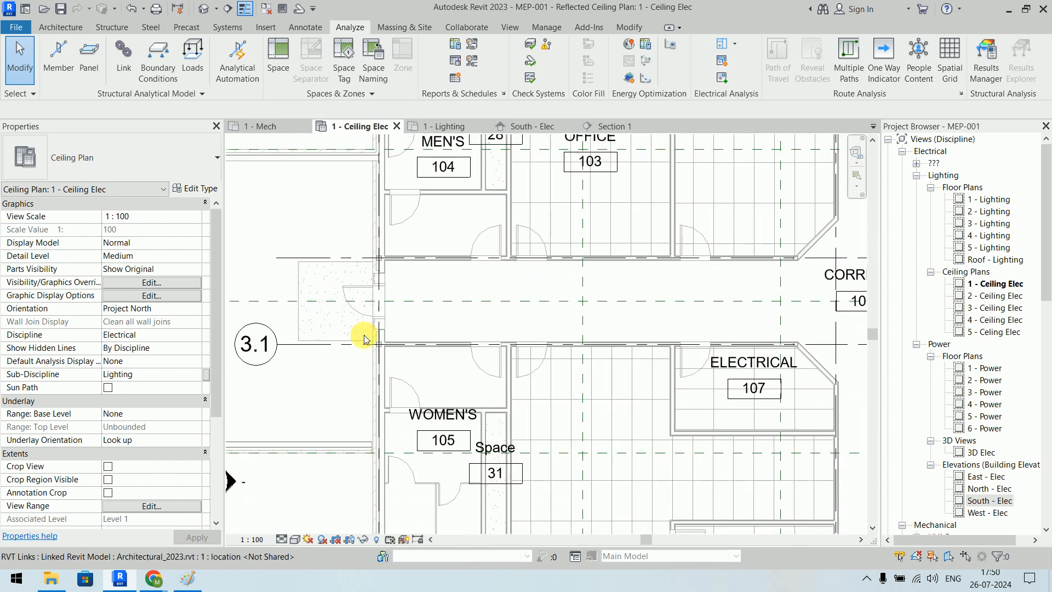
middle_click_drag(411, 405, 312, 215)
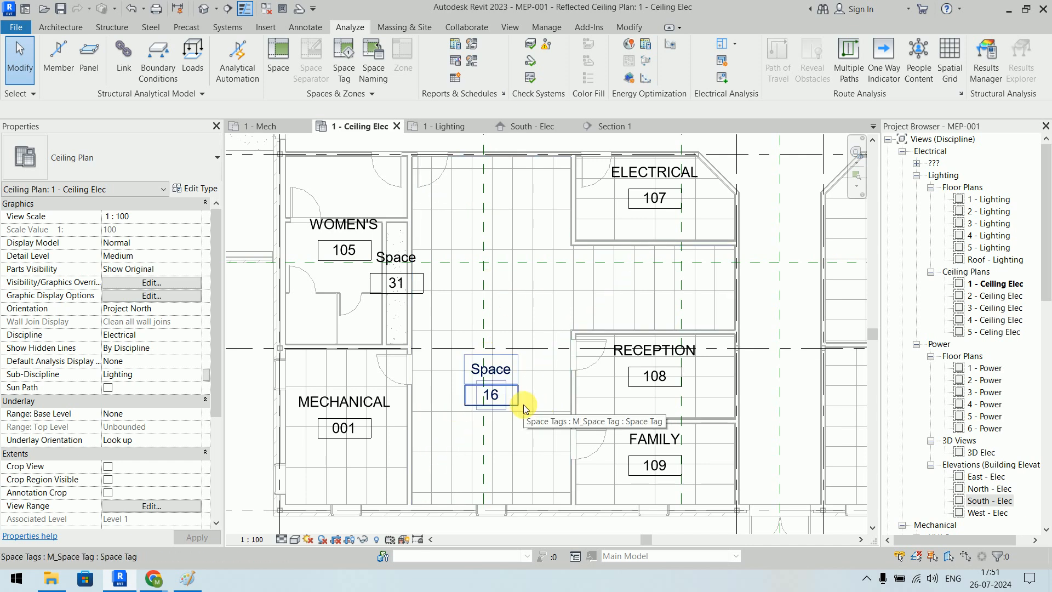
scroll(504, 397, "up", 5)
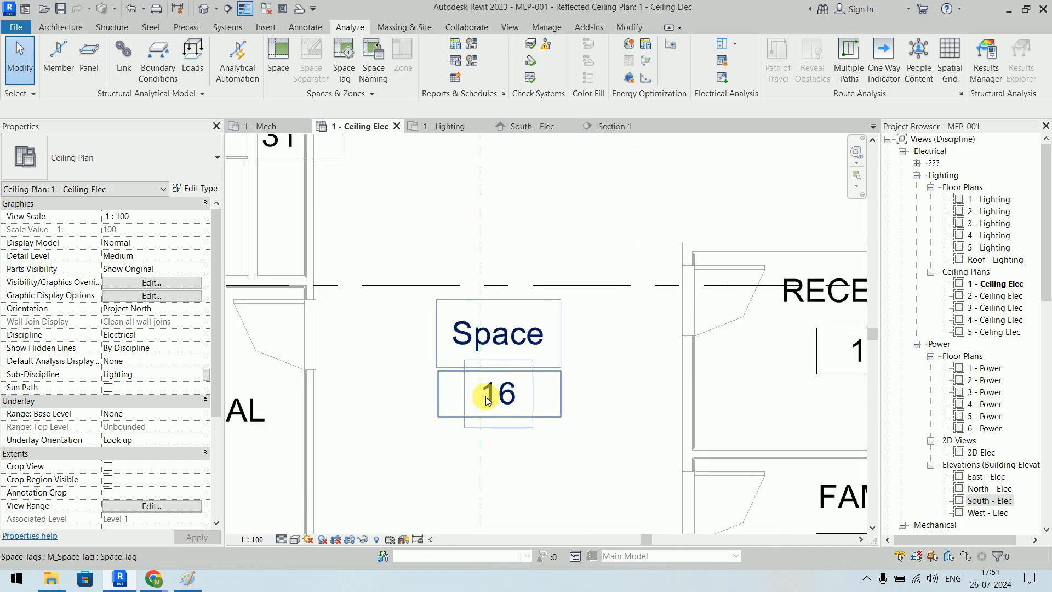
left_click(537, 326)
left_click(536, 325)
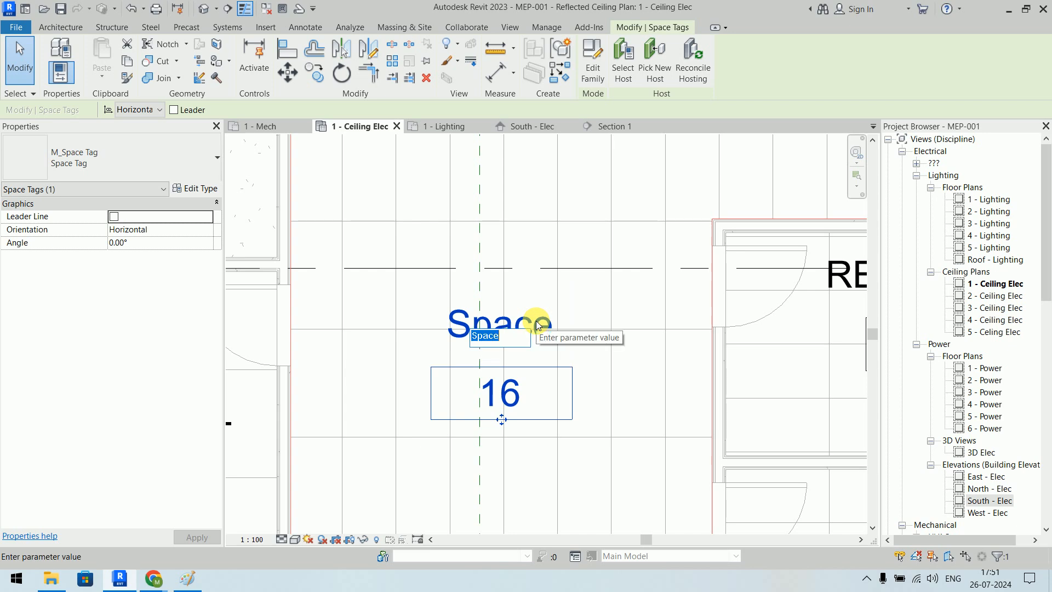
type("Waiti")
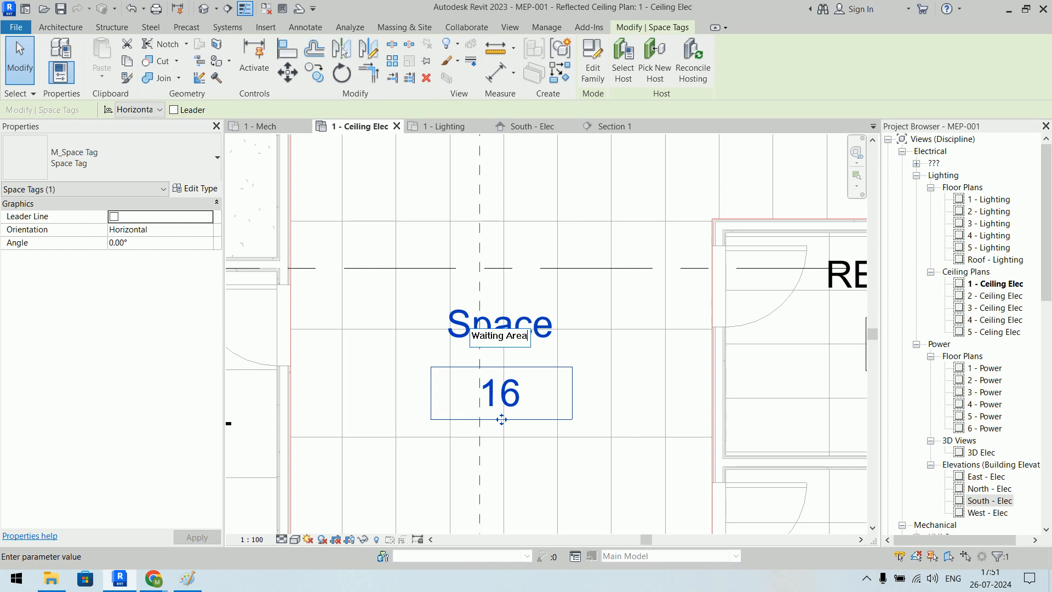
type("ng Area")
left_click(536, 324)
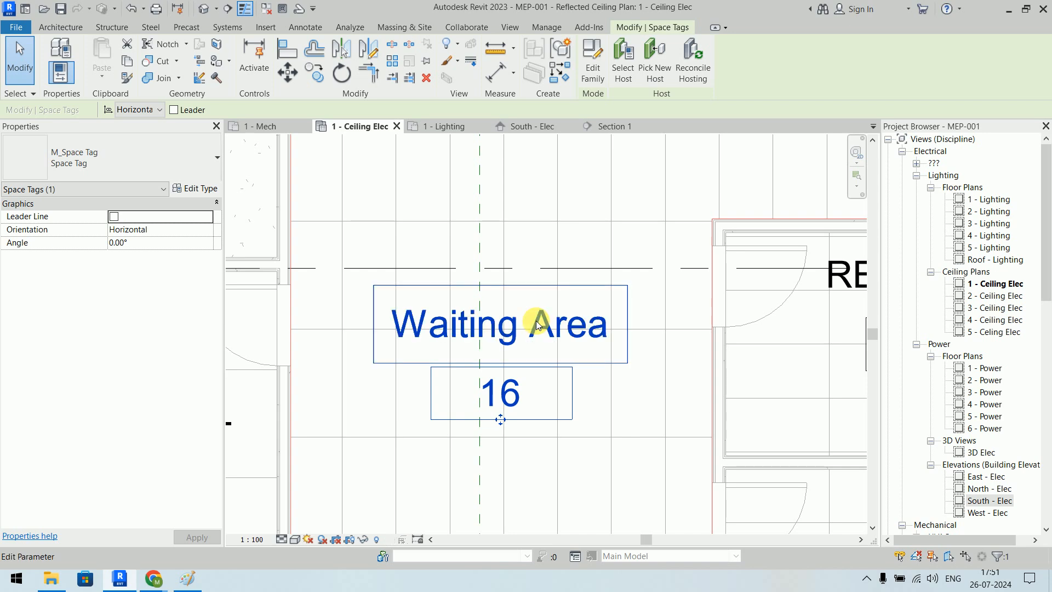
left_click(575, 239)
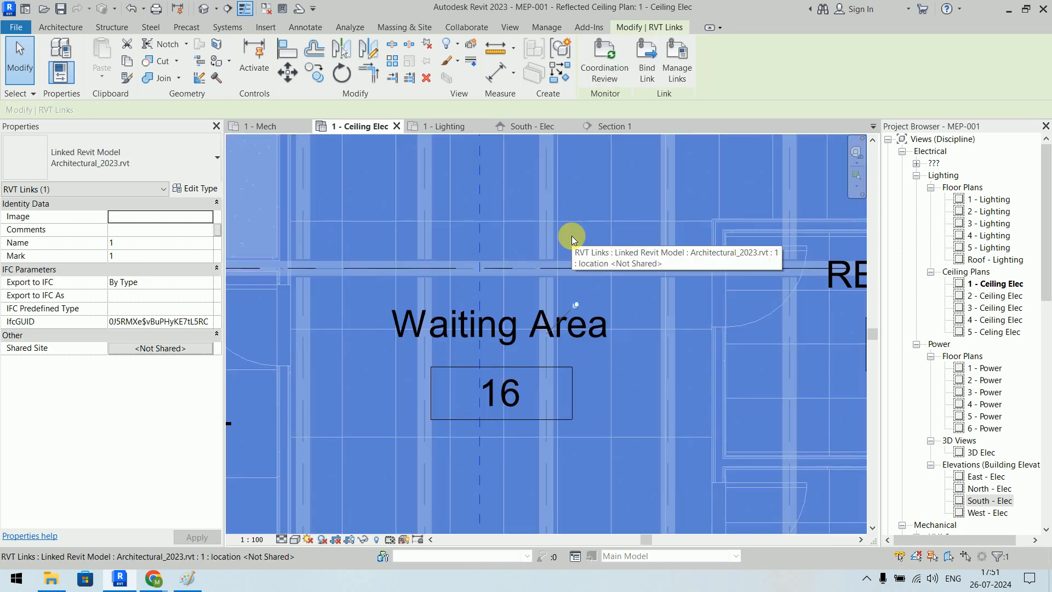
left_click(898, 556)
Examine the space names and numbers across both building wings for spaces that still carry generic names
scroll(623, 251, "down", 2)
scroll(622, 250, "down", 3)
middle_click_drag(639, 236, 439, 348)
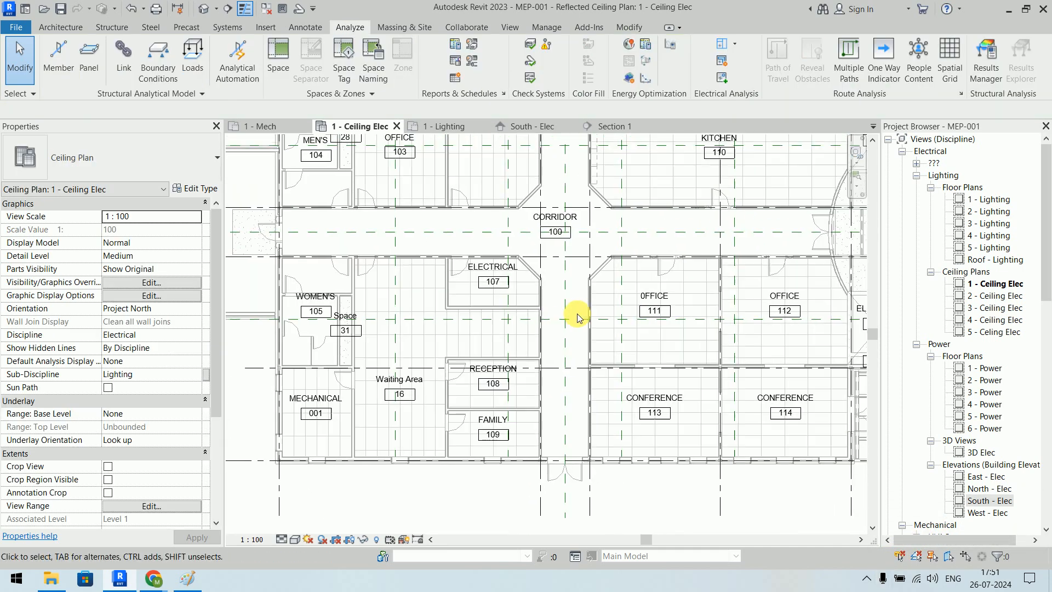
scroll(590, 309, "down", 1)
middle_click_drag(590, 311, 531, 359)
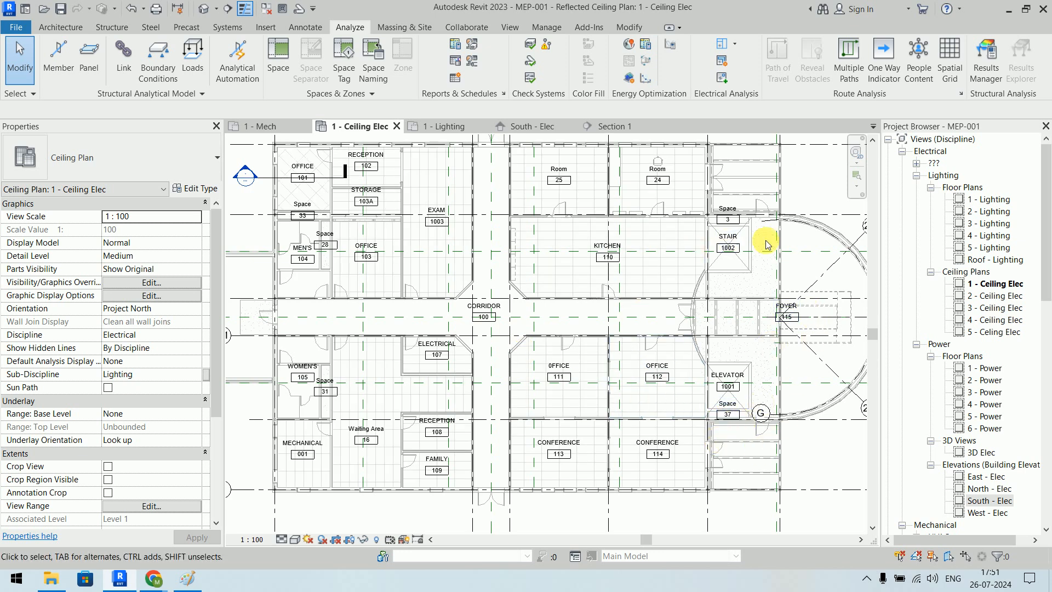
scroll(755, 223, "up", 2)
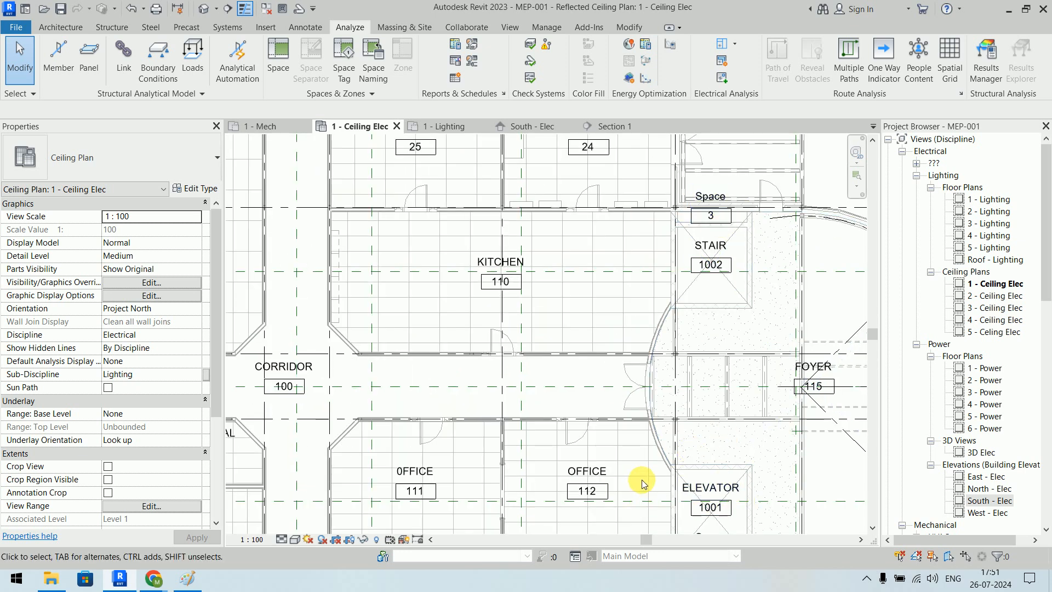
scroll(756, 346, "down", 2)
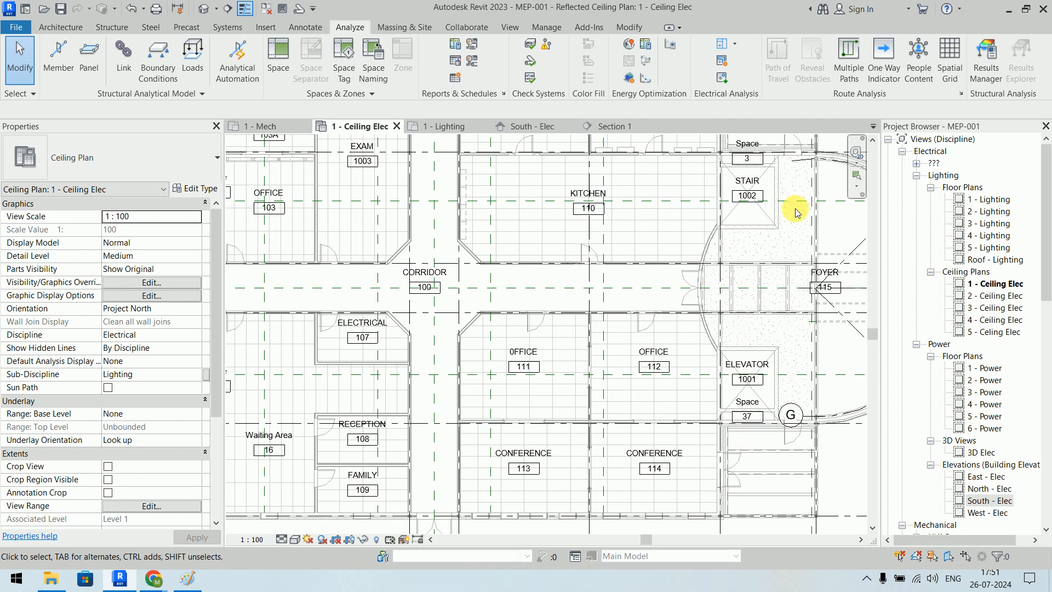
scroll(534, 356, "down", 5)
middle_click_drag(524, 322, 634, 329)
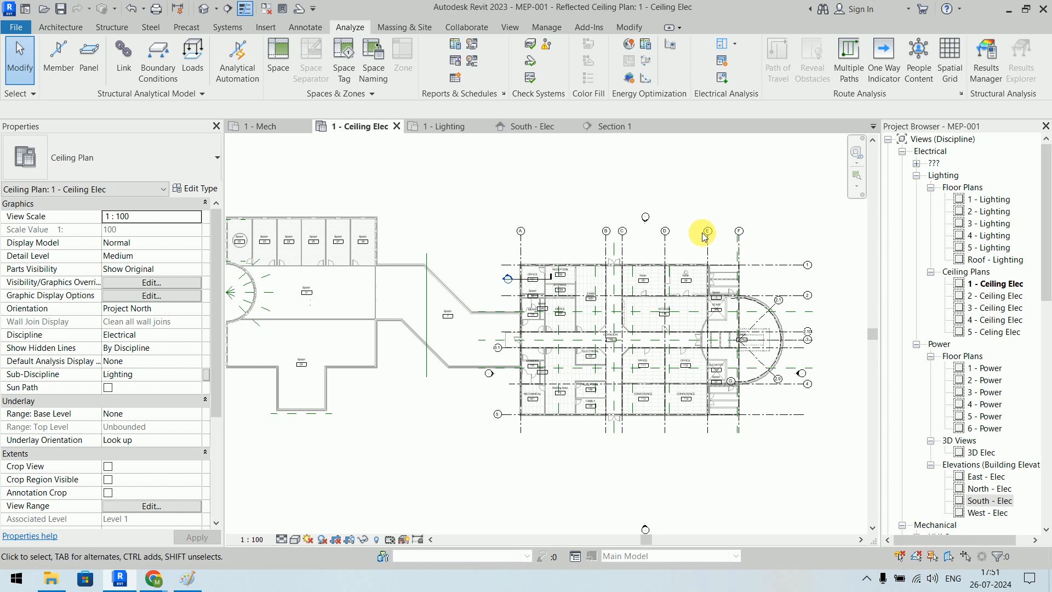
middle_click_drag(448, 267, 652, 305)
scroll(493, 288, "up", 6)
scroll(492, 289, "up", 1)
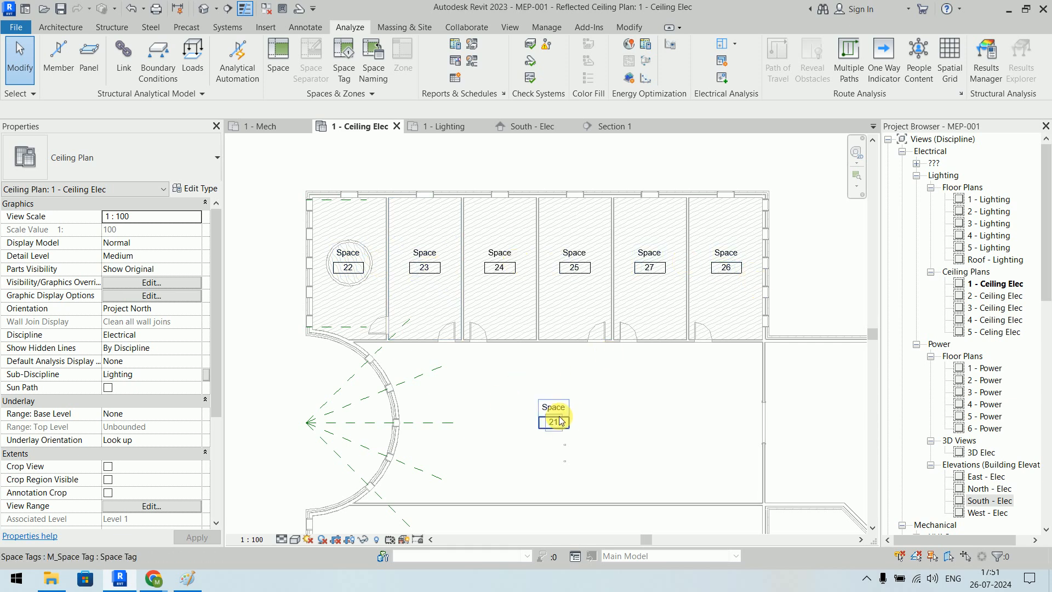
scroll(561, 420, "down", 2)
middle_click_drag(599, 425, 494, 292)
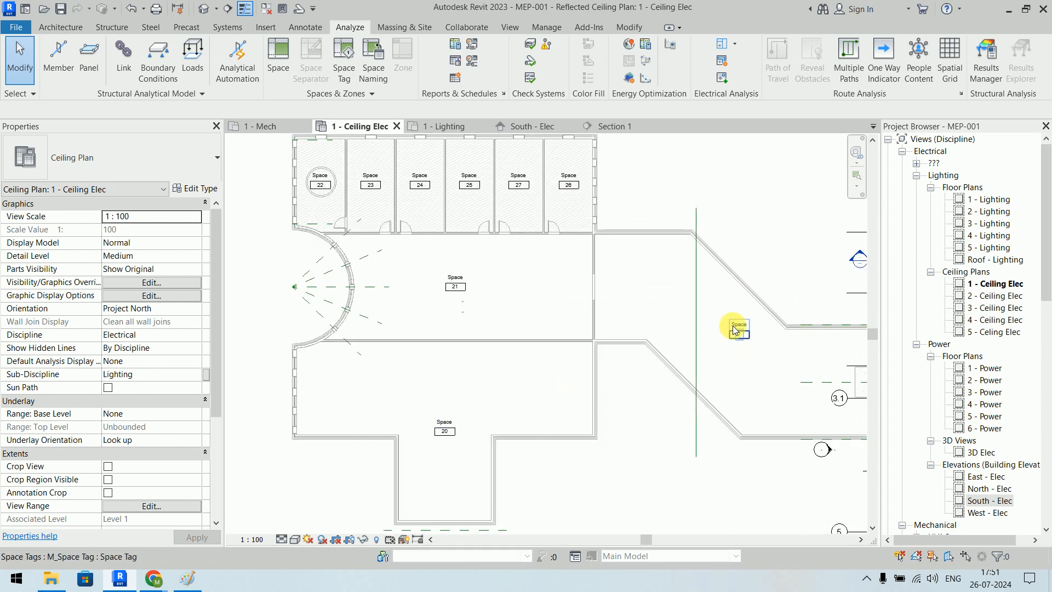
scroll(774, 230, "down", 4)
middle_click_drag(476, 238, 300, 253)
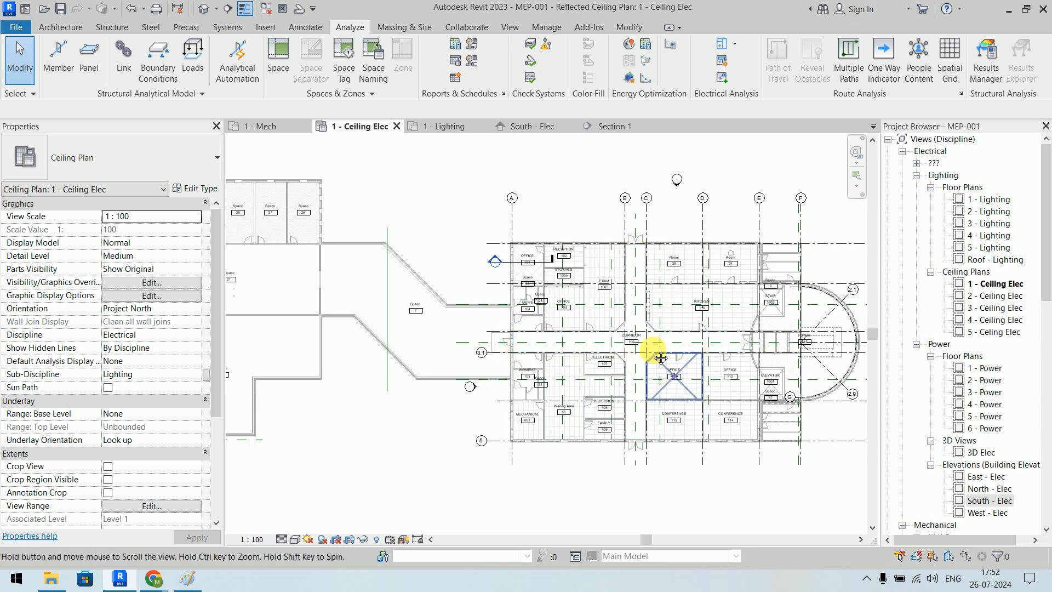
Delete the tag of the narrow space 3 beside STAIR 1002, and inspect the untagged space
middle_click_drag(688, 351, 477, 299)
scroll(561, 276, "up", 6)
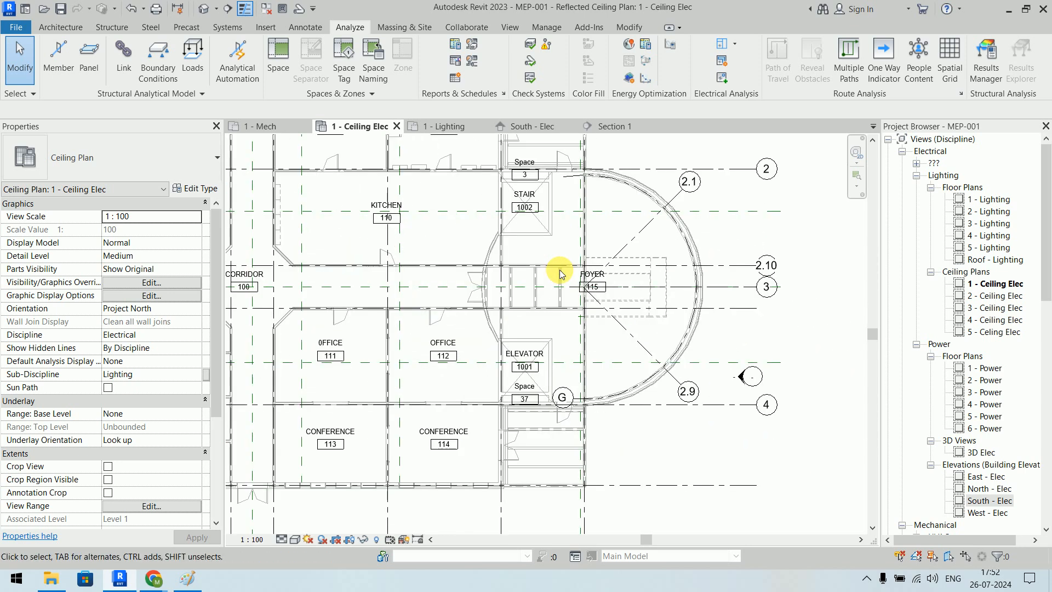
scroll(545, 206, "up", 3)
middle_click_drag(562, 234, 610, 459)
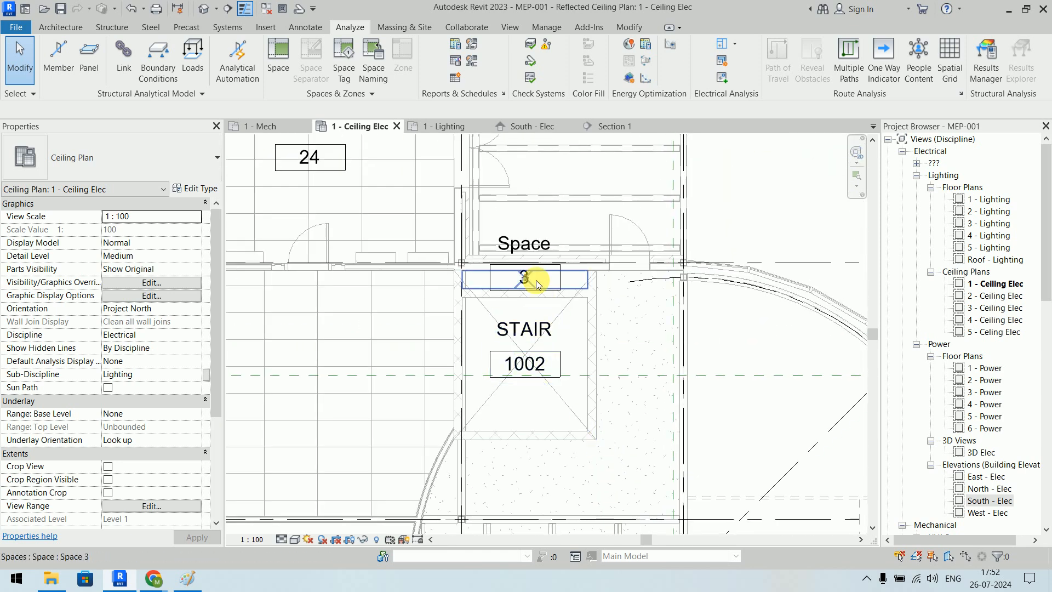
scroll(535, 281, "up", 4)
left_click(532, 264)
left_click(537, 219)
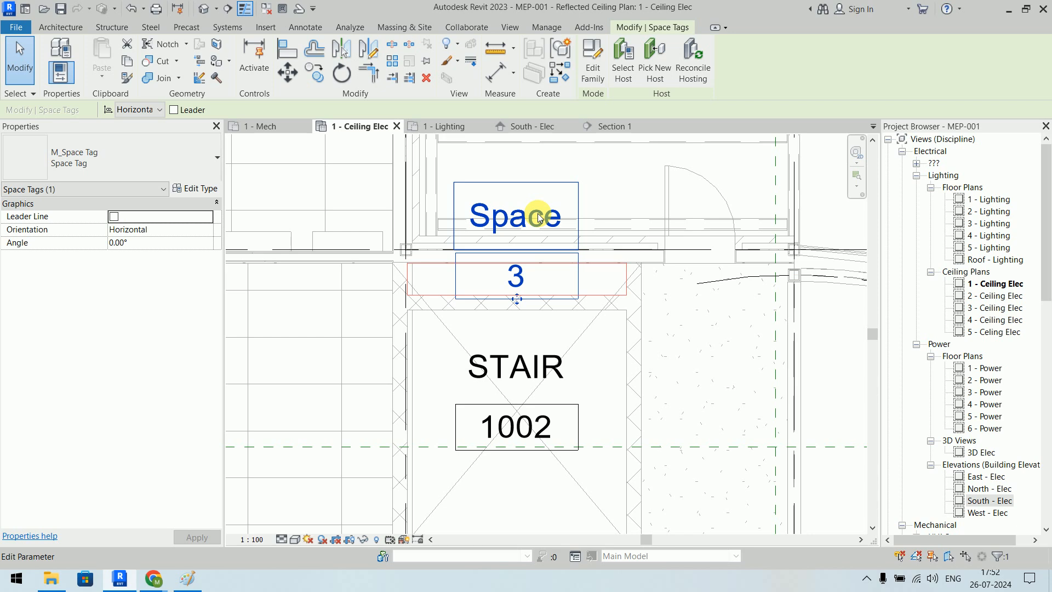
key("Delete")
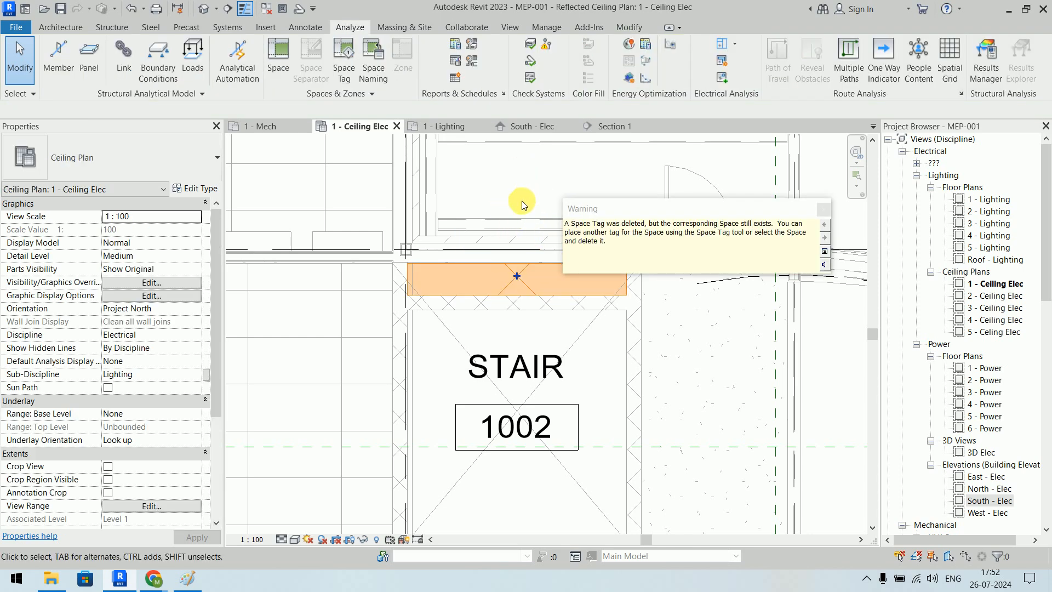
key("Delete")
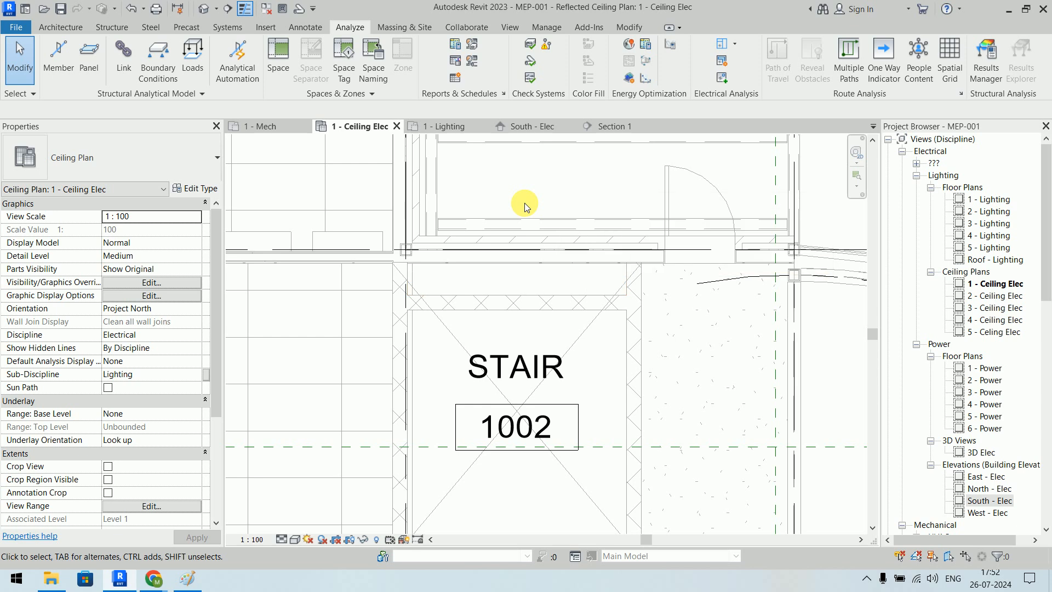
left_click(511, 285)
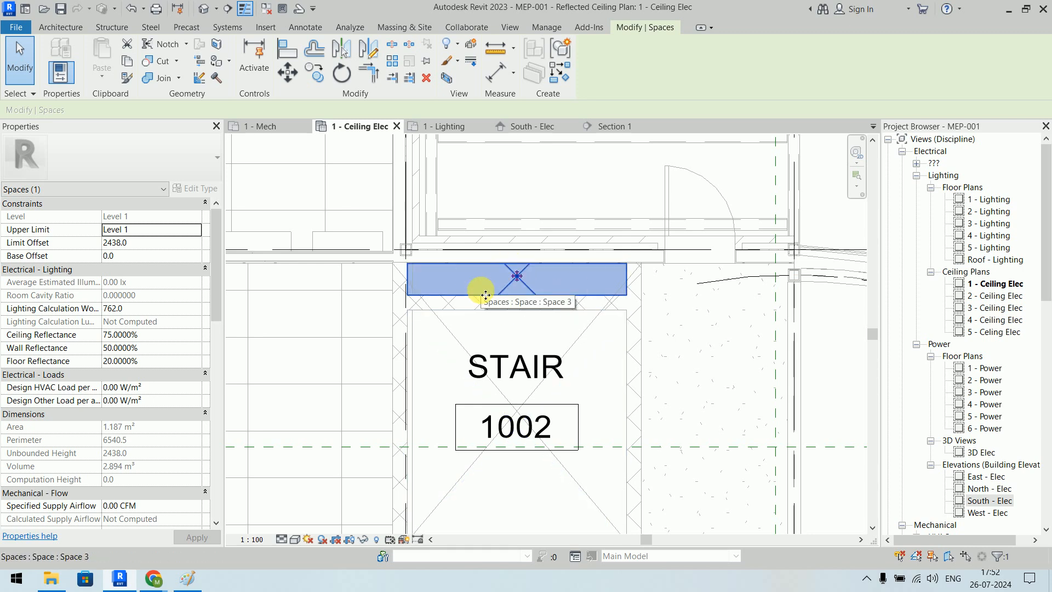
left_click(550, 192)
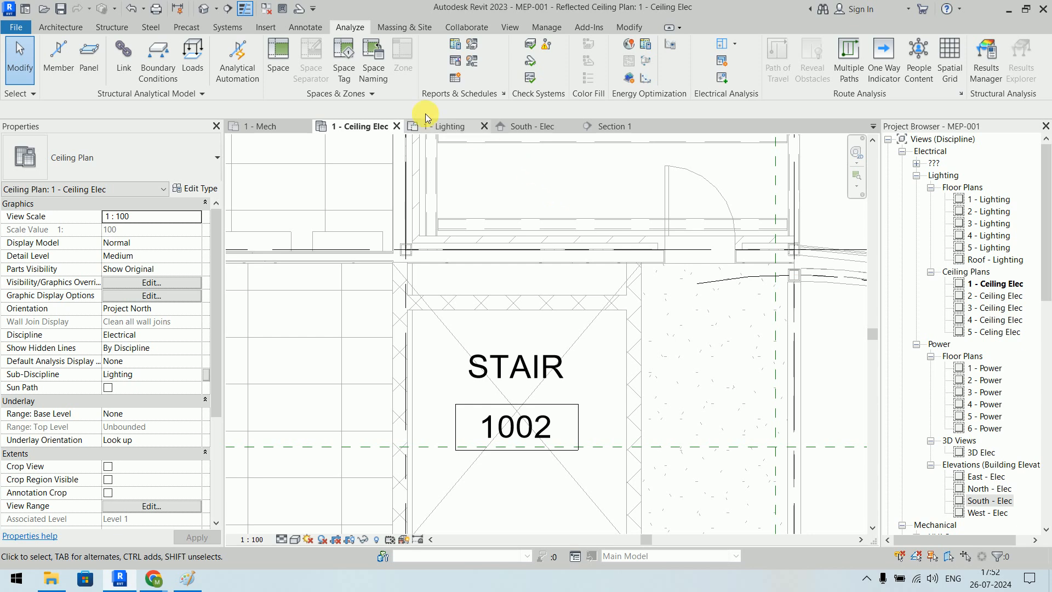
Add a space tag without a leader to the narrow space 3 above STAIR 1002
left_click(345, 64)
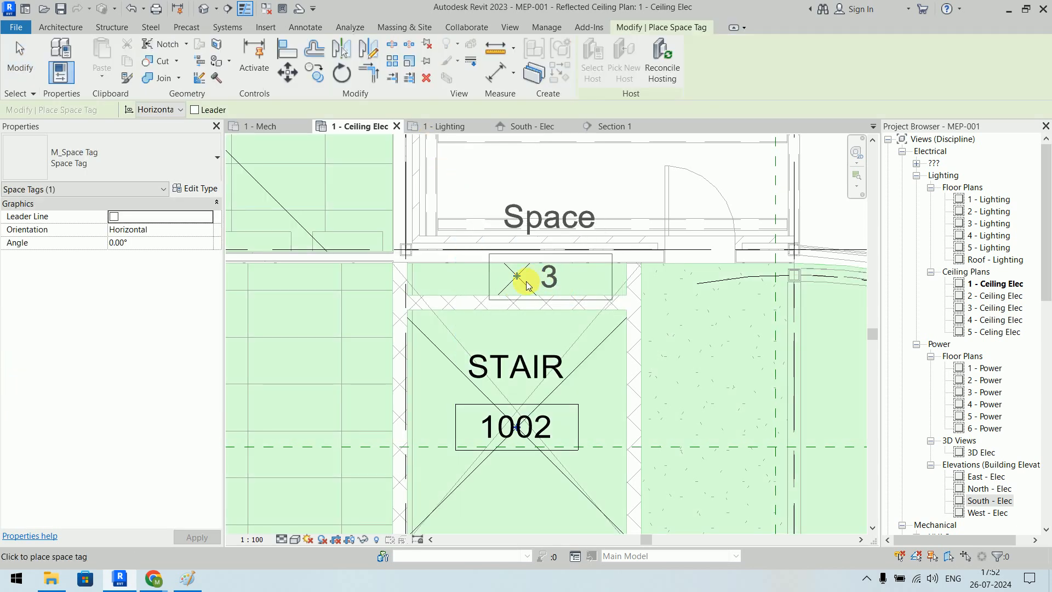
left_click(539, 291)
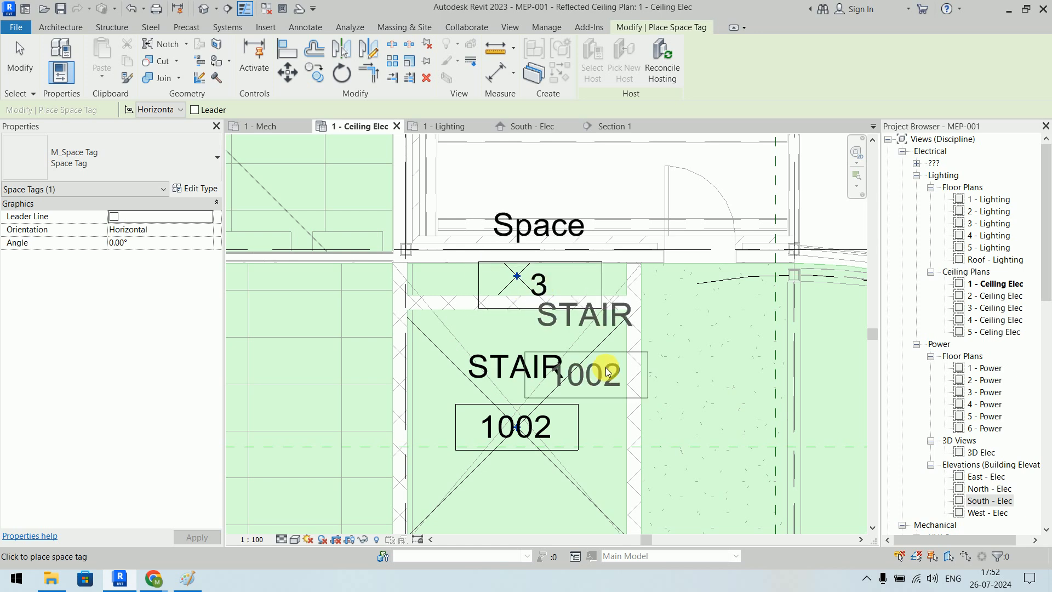
left_click(606, 185)
right_click(613, 180)
left_click(617, 180)
right_click(614, 178)
left_click(618, 182)
Inspect the extent and height constraints of the circular FOYER 115 space
scroll(597, 188, "down", 3)
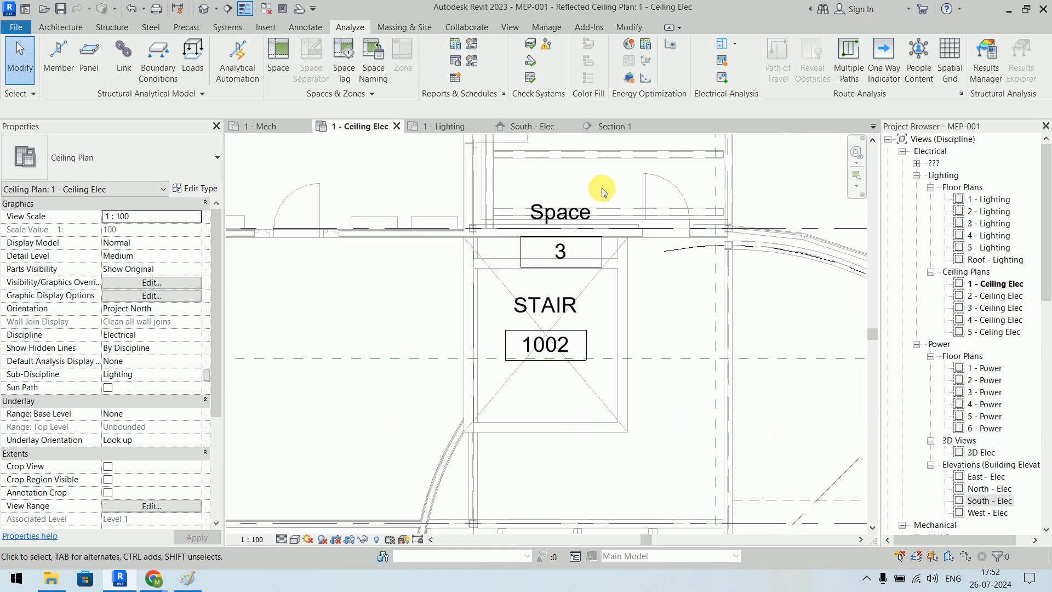
middle_click_drag(587, 187, 398, 123)
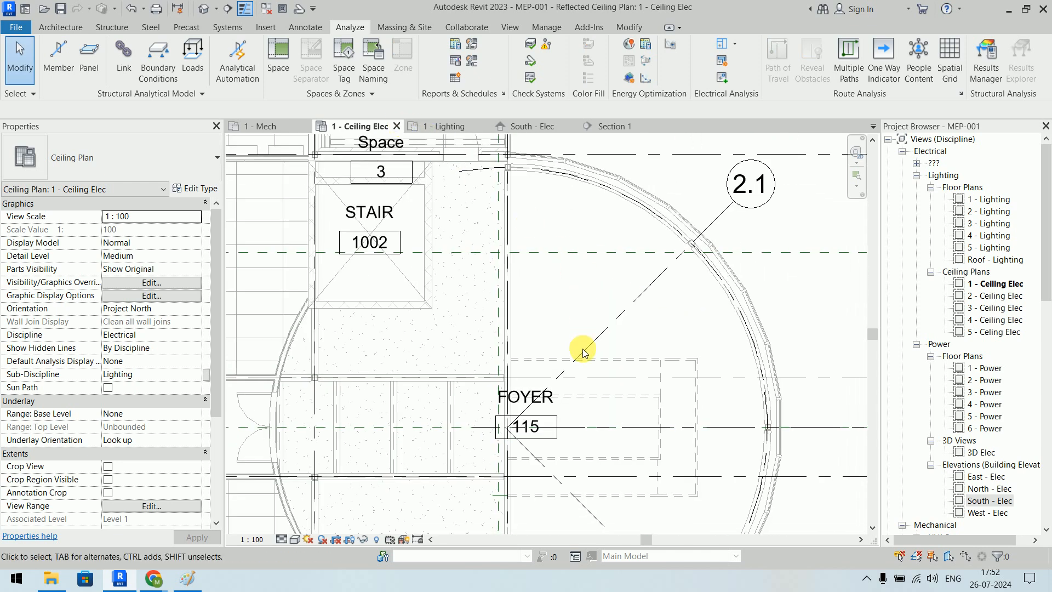
left_click(589, 376)
scroll(589, 376, "down", 2)
middle_click_drag(585, 343, 563, 272)
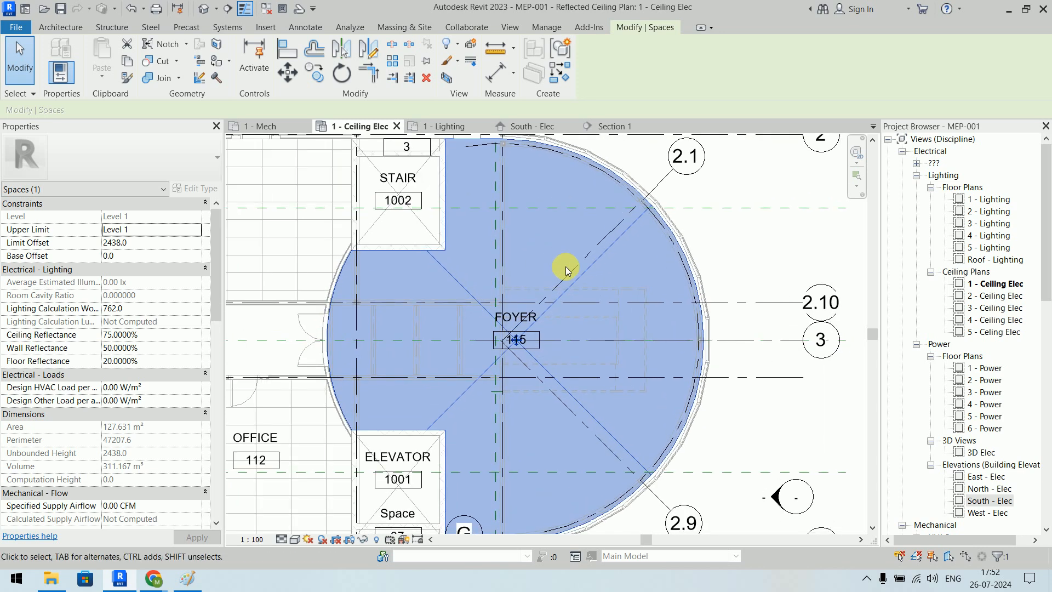
key("Escape")
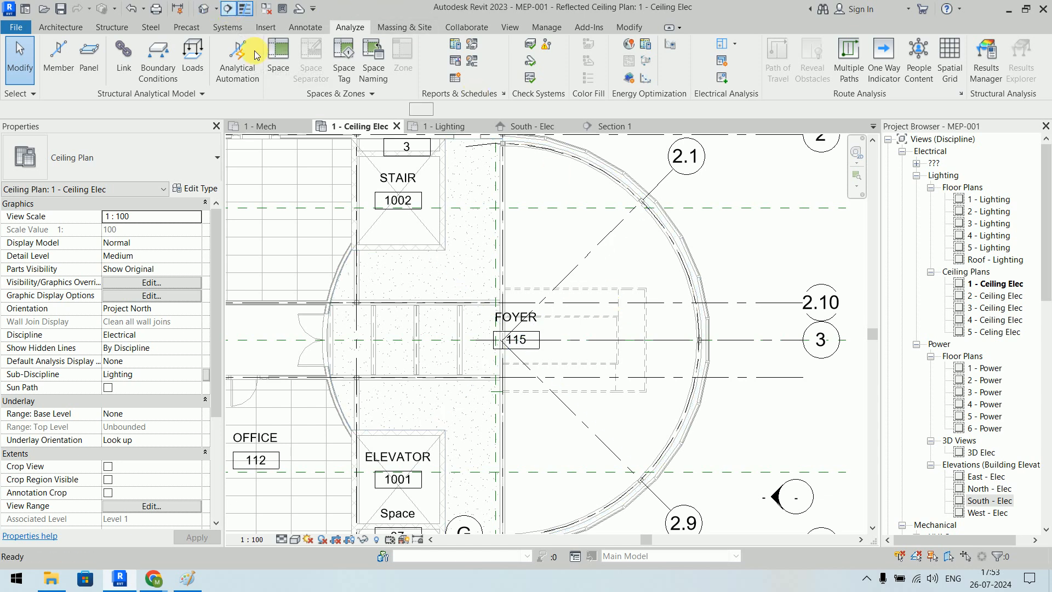
Draw a building section along grid 3 through the foyer, and extend its far clip past grid 2 to 8392.6 mm
left_click(227, 8)
left_click(342, 340)
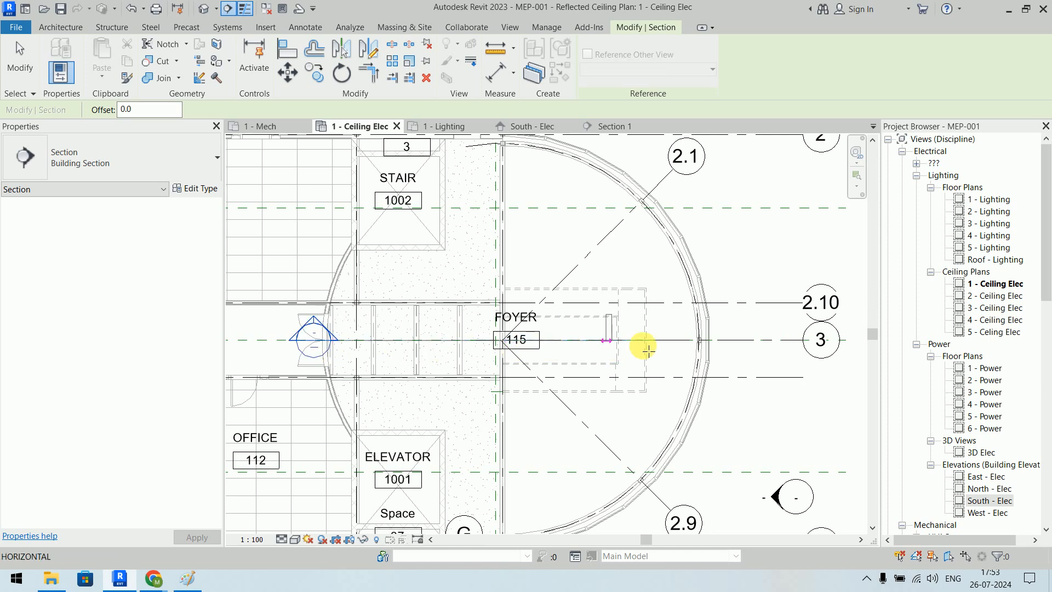
left_click(736, 343)
key("Escape")
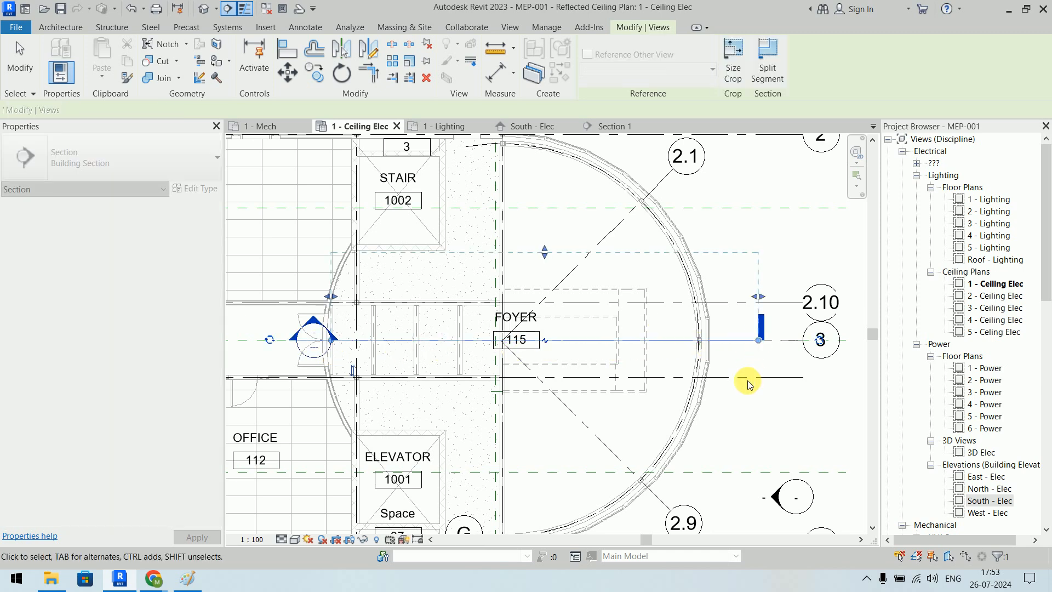
scroll(746, 380, "down", 2)
middle_click_drag(736, 417, 725, 448)
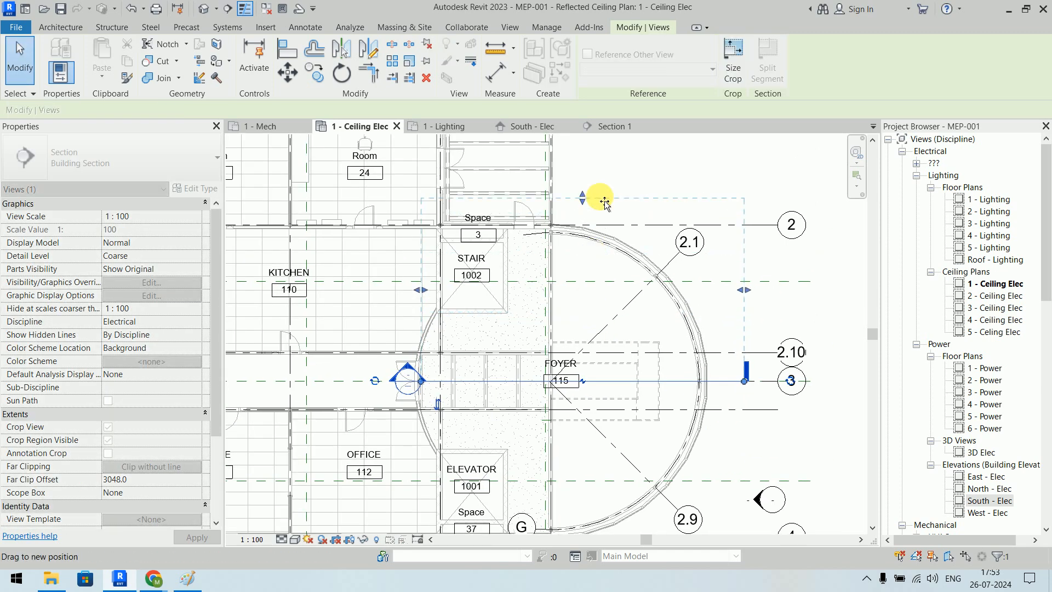
left_click(641, 197)
left_click(673, 381)
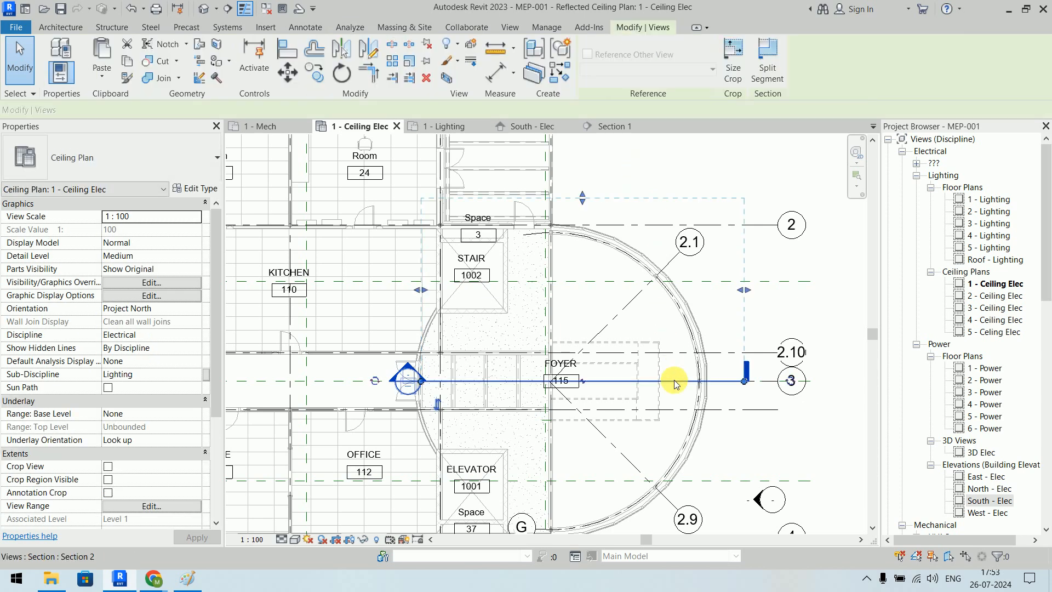
Open the new section's view and examine the foyer's stairs and levels
right_click(675, 382)
left_click(716, 122)
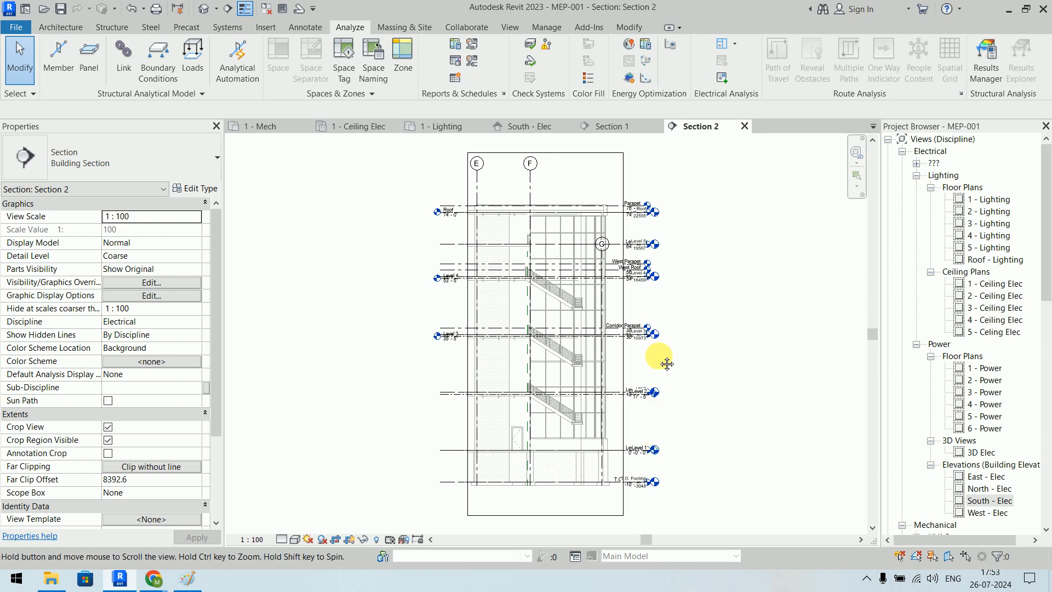
scroll(606, 336, "up", 5)
middle_click_drag(611, 334, 590, 394)
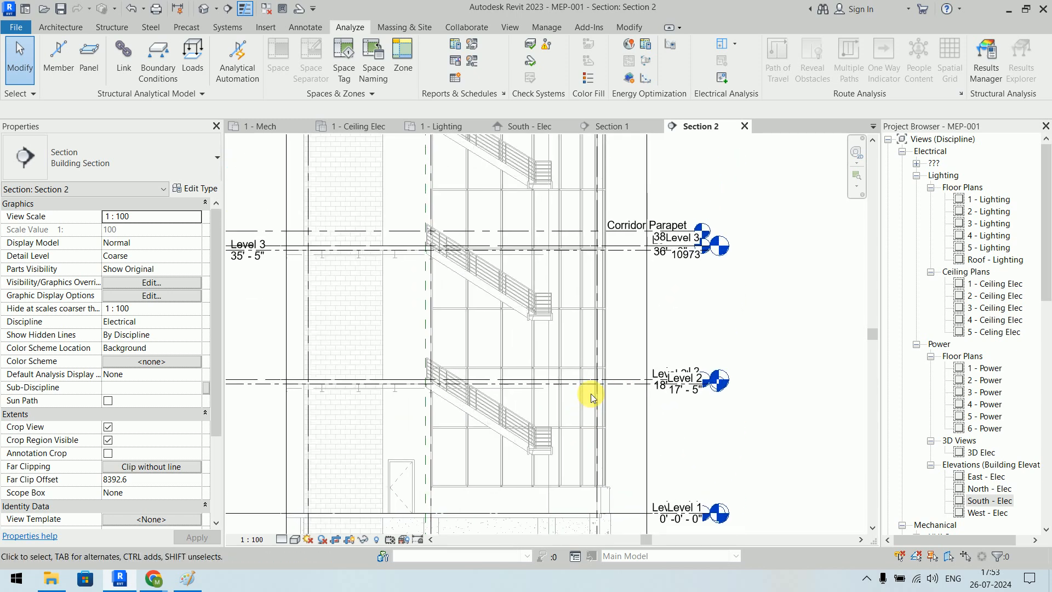
scroll(481, 359, "down", 2)
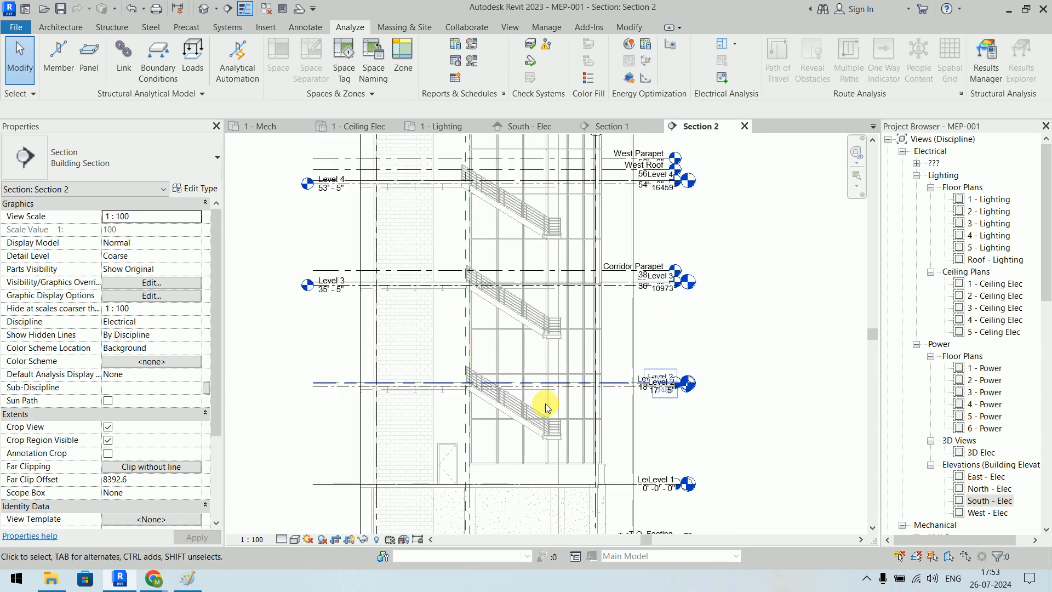
Stretch the top of the Level 1 foyer space up to the Roof level, to a limit offset of 22447.3 mm
left_click(494, 445)
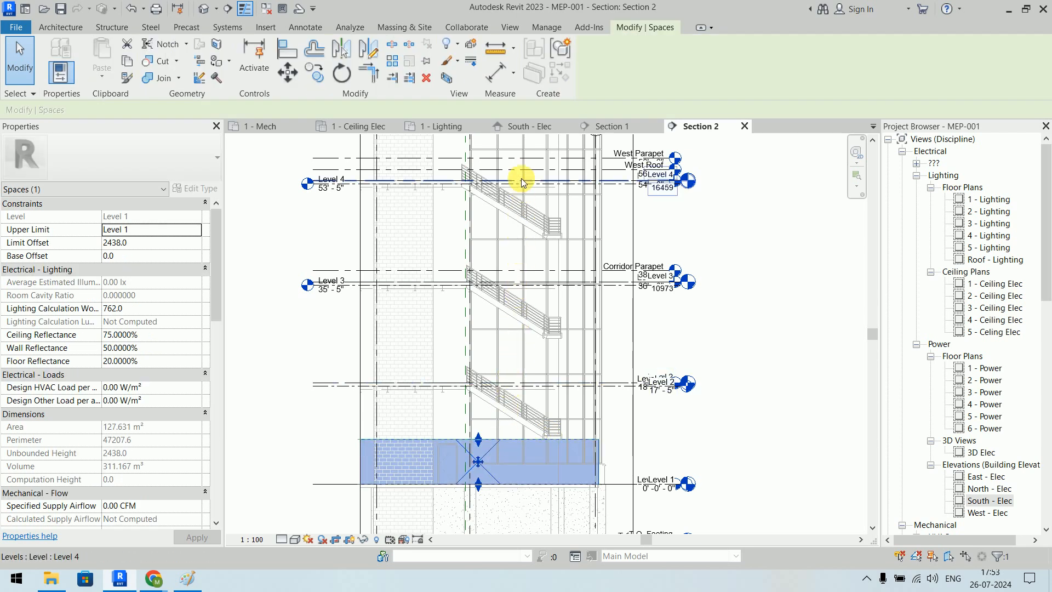
scroll(435, 471, "up", 4)
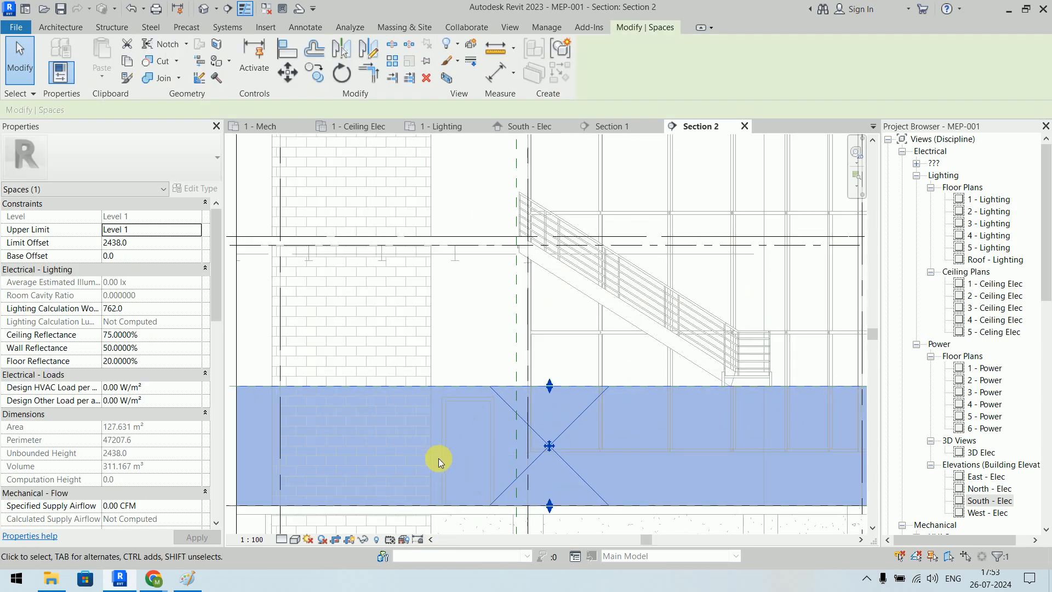
middle_click_drag(440, 442, 449, 420)
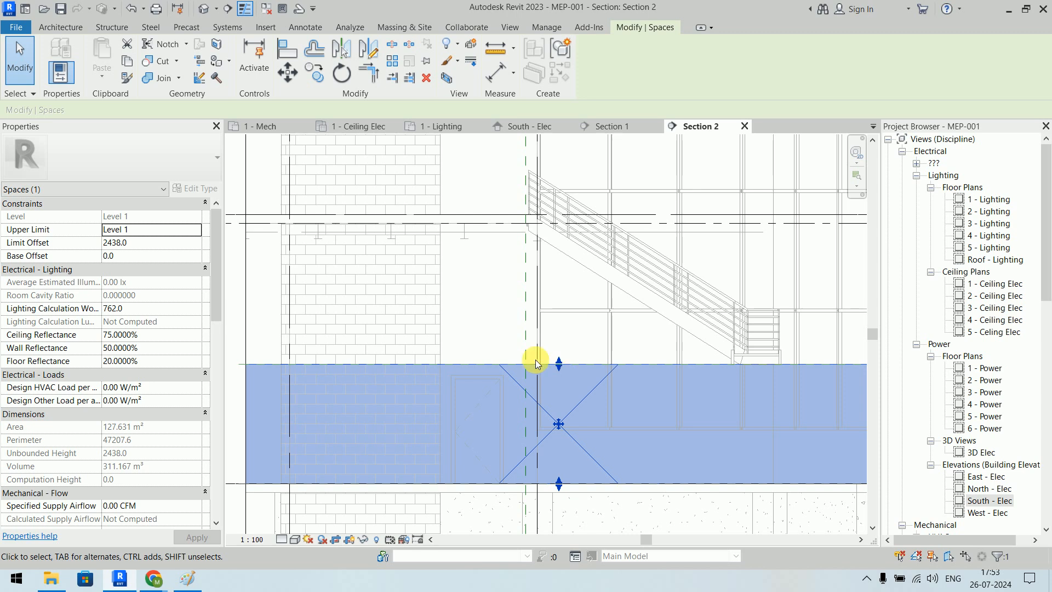
scroll(336, 364, "down", 3)
scroll(498, 314, "down", 5)
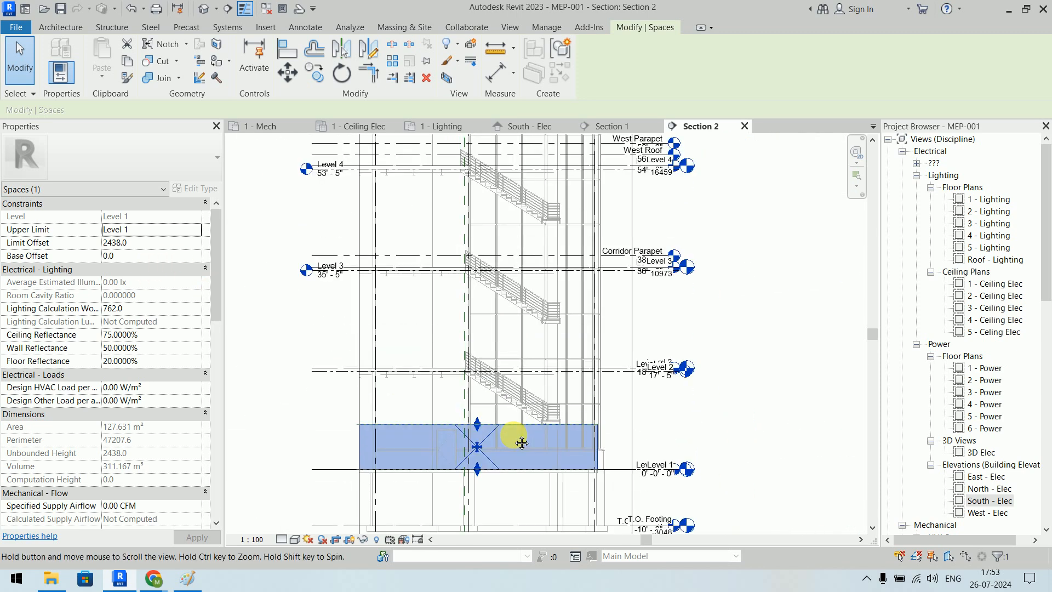
left_click_drag(485, 466, 514, 188)
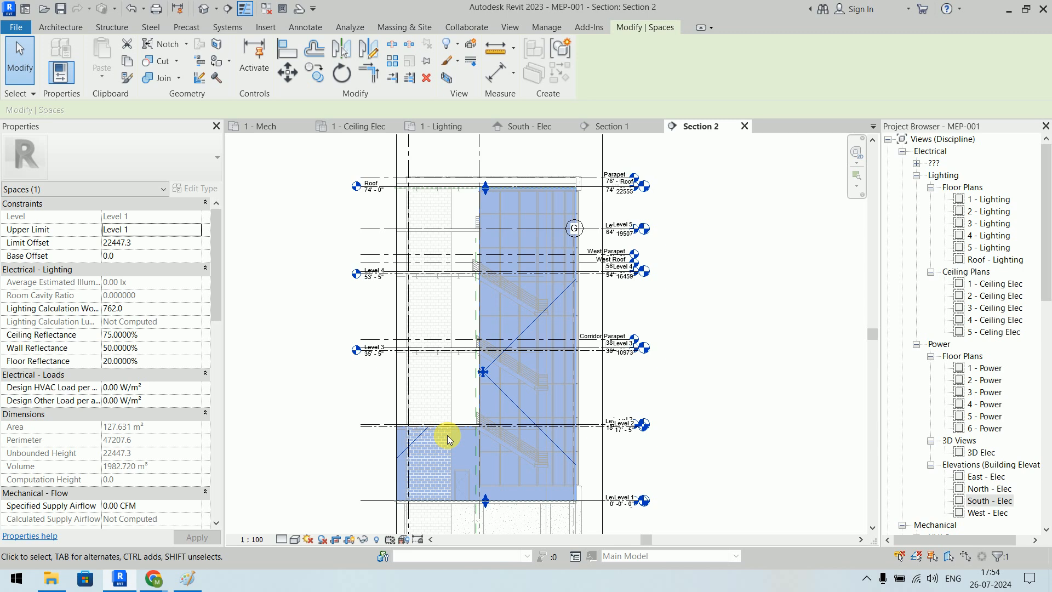
Set the foyer space's limit offset back to 2438.0 mm
left_click(161, 246)
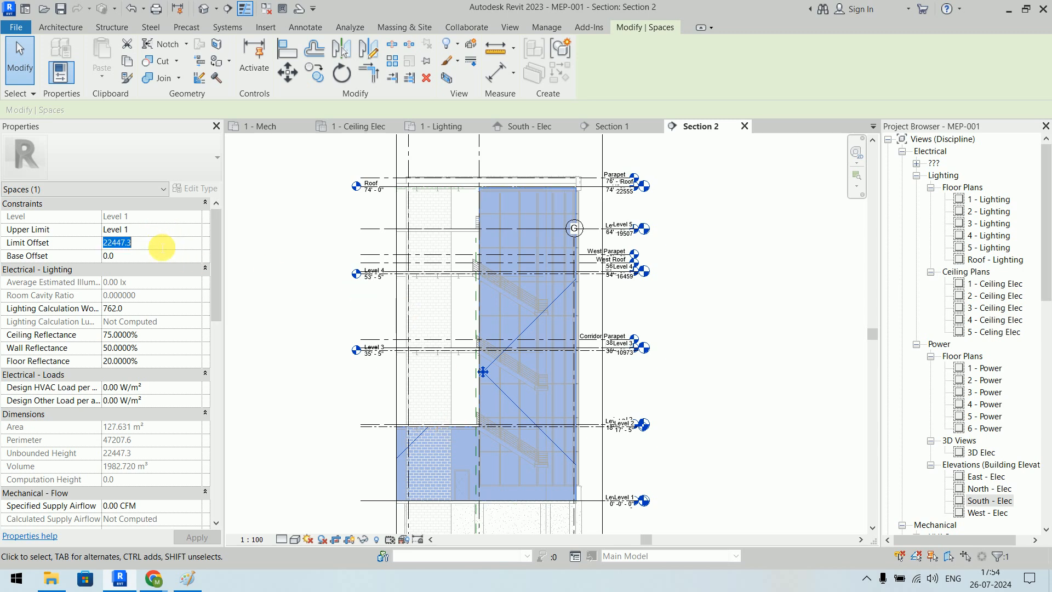
type("2438.0")
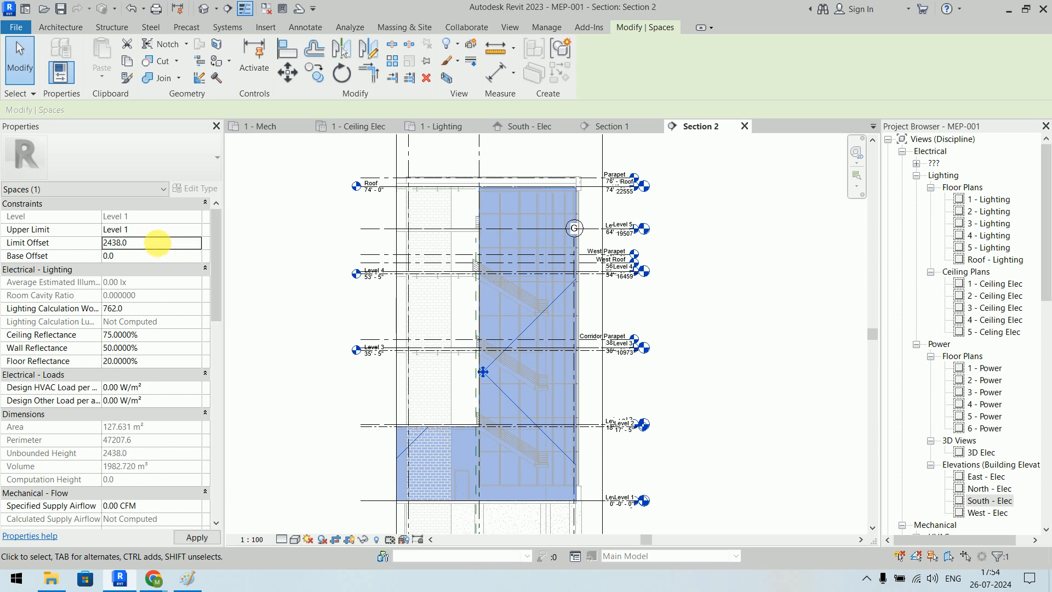
left_click(757, 455)
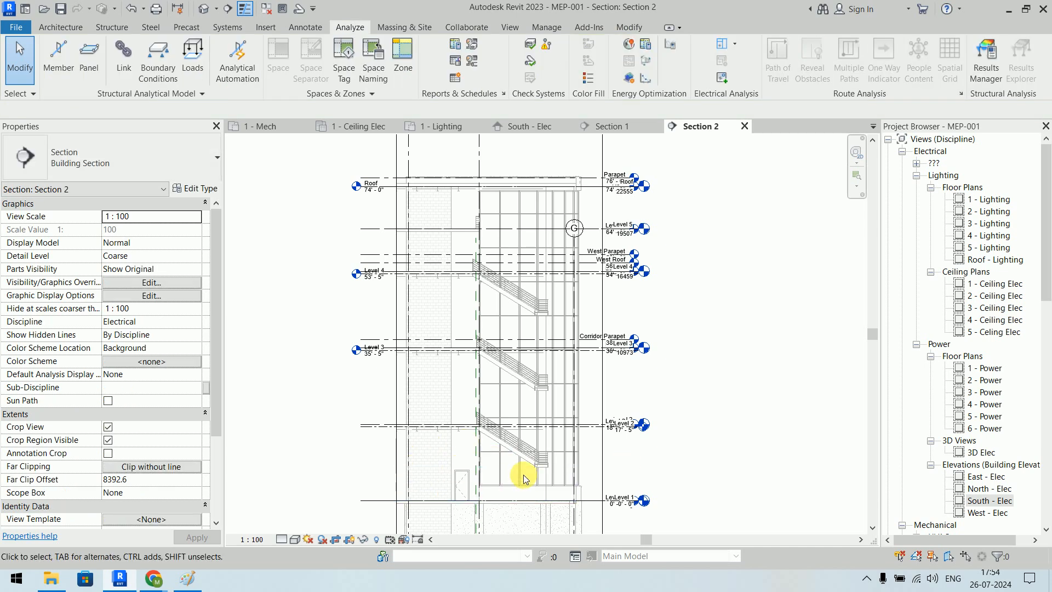
Return to the Level 1 ceiling plan and review the FOYER 115 space's boundary and limit offset
left_click(353, 127)
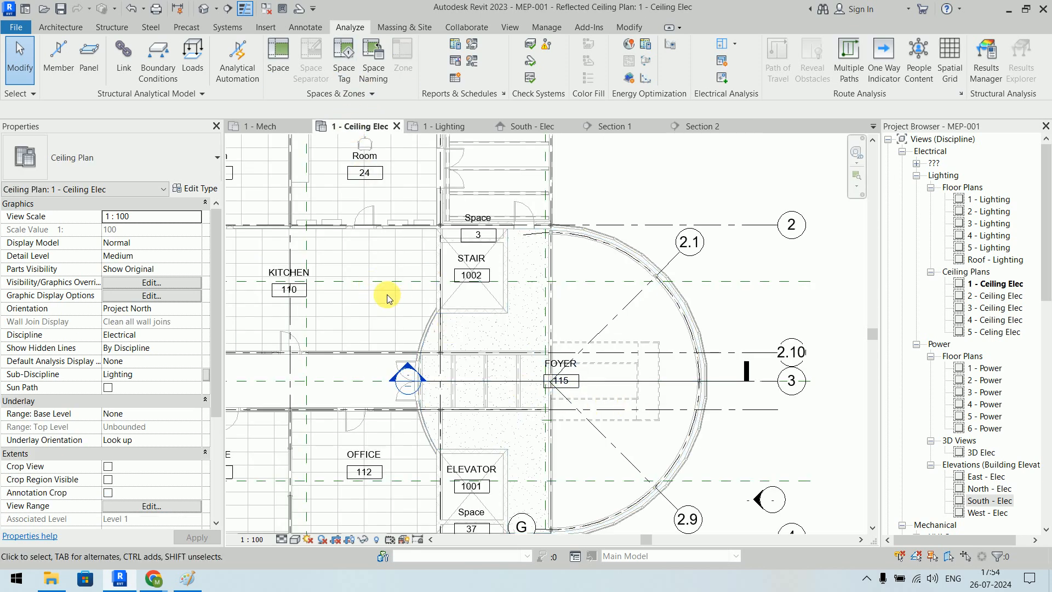
left_click(516, 343)
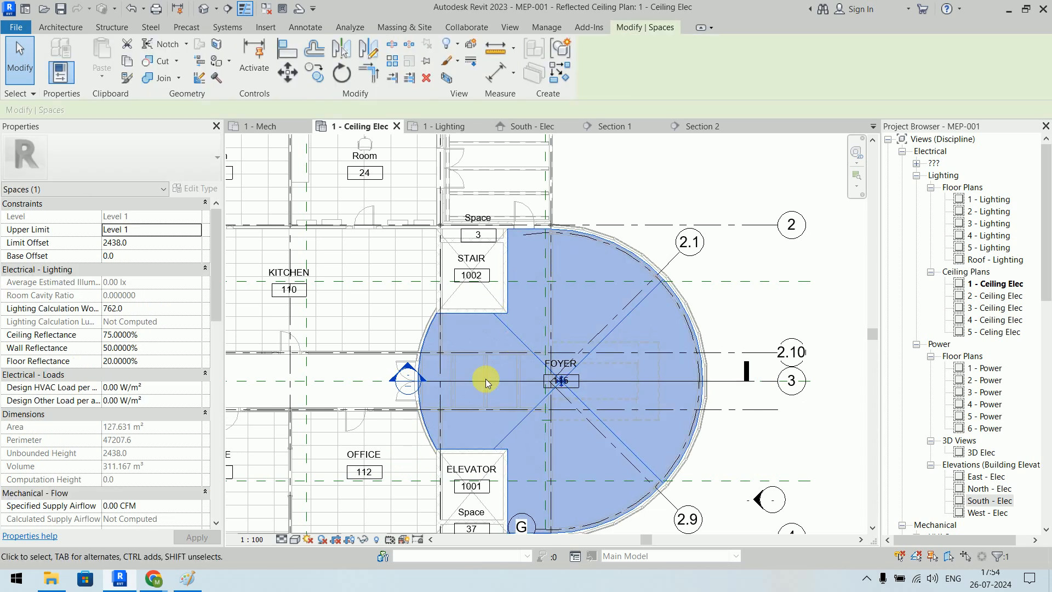
middle_click_drag(606, 371, 580, 334)
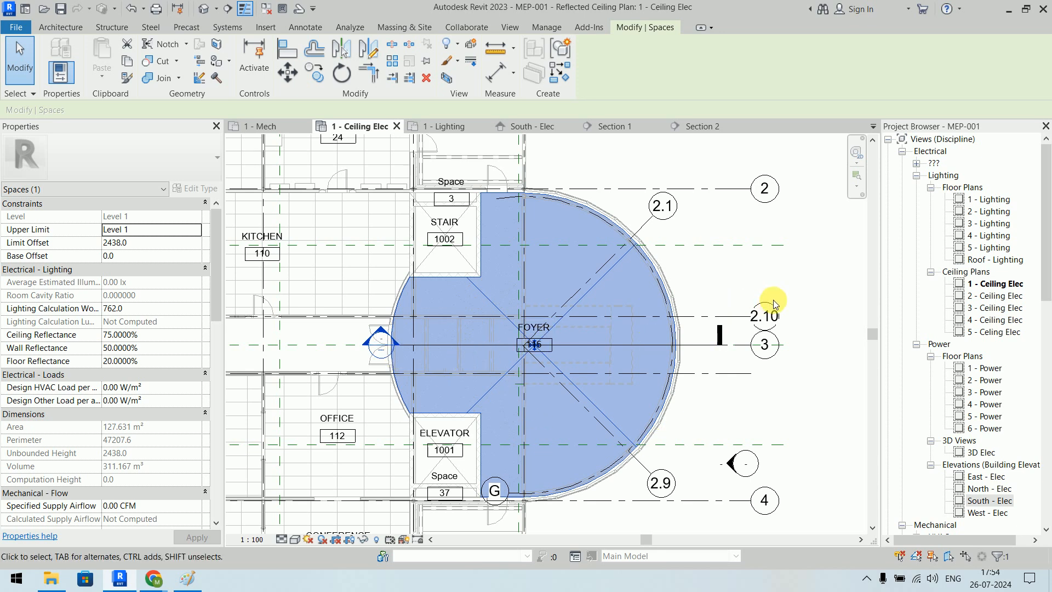
left_click(756, 274)
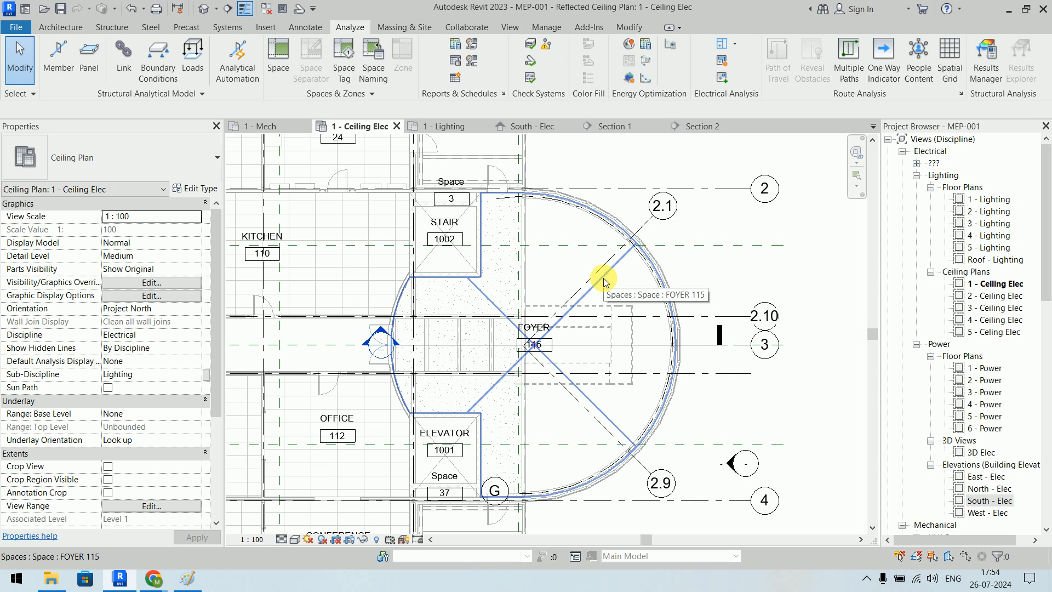
left_click(581, 301)
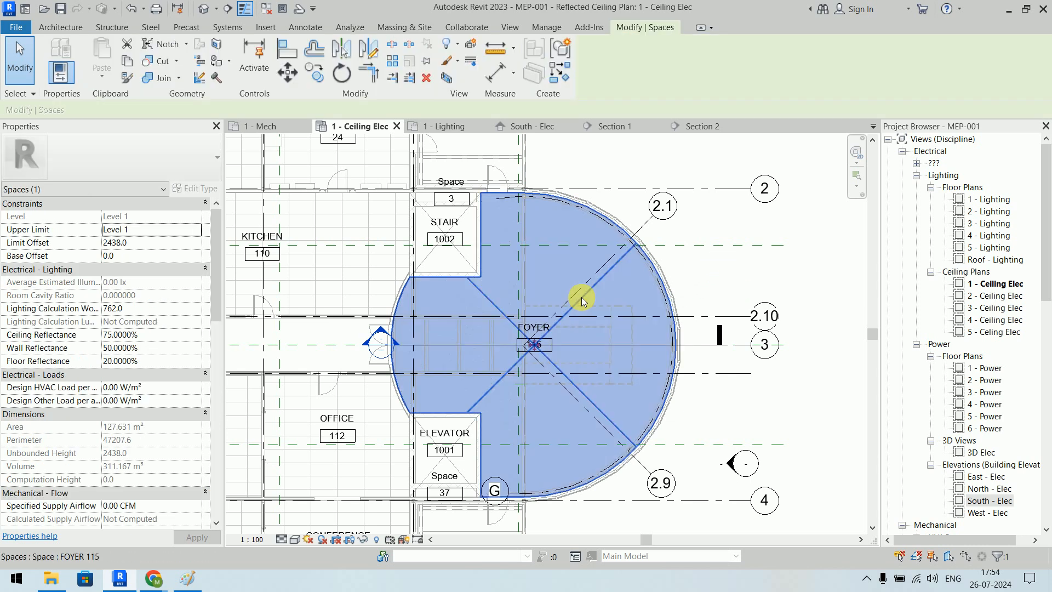
key("Escape")
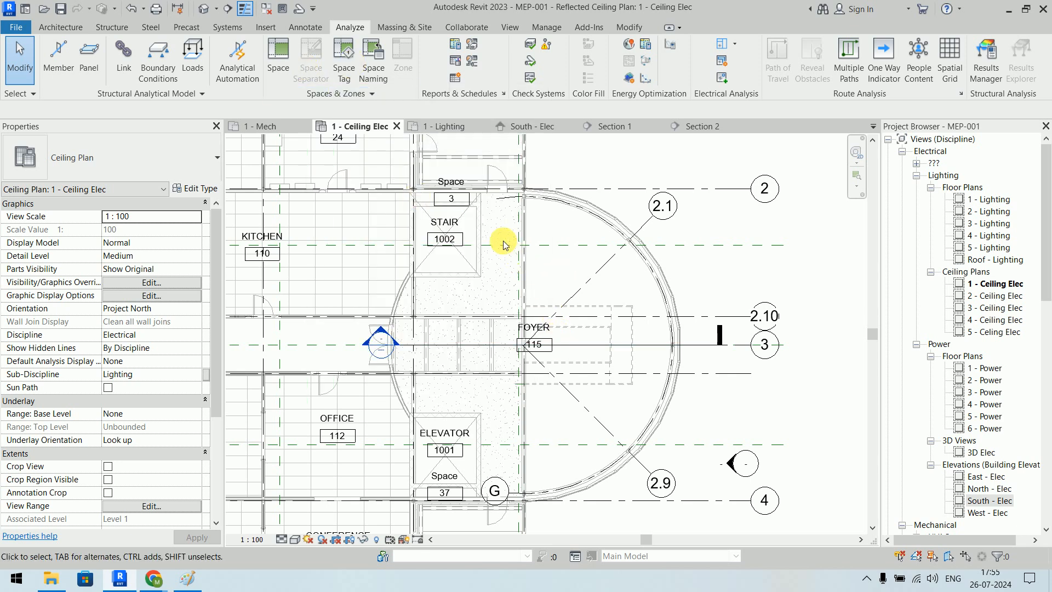
left_click(623, 255)
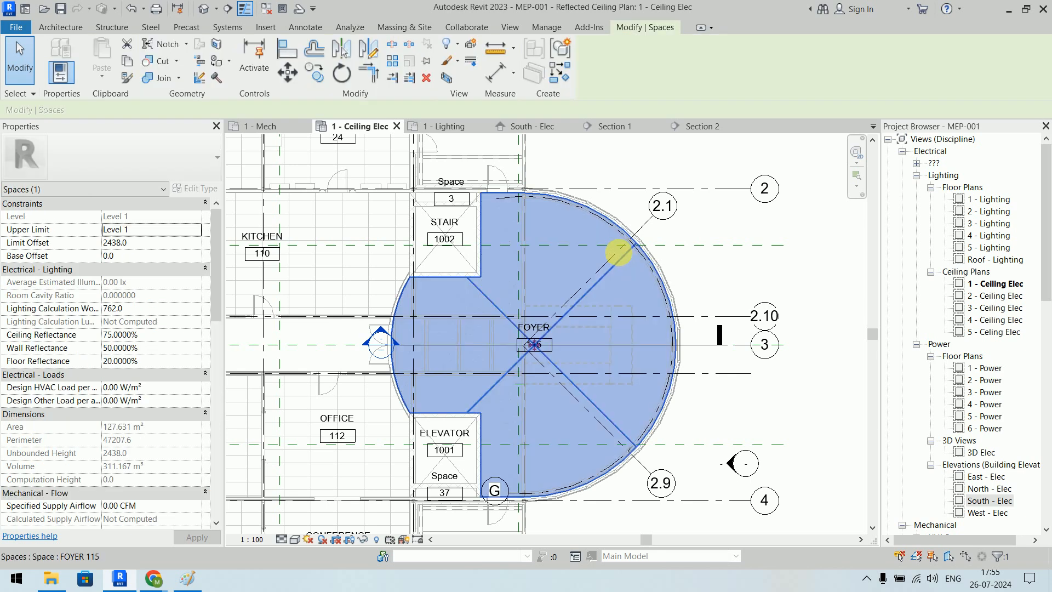
left_click(353, 23)
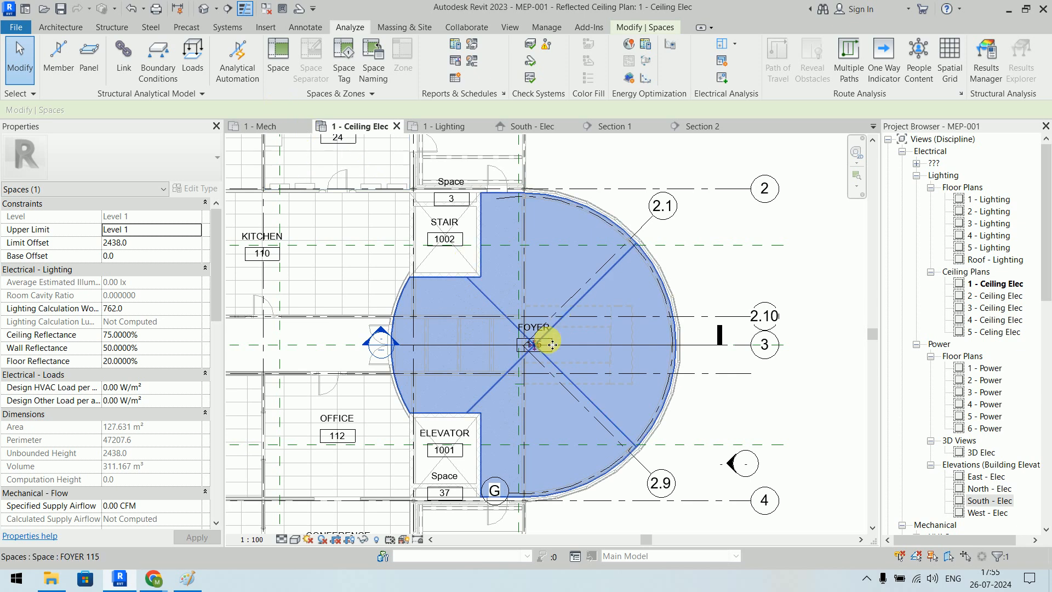
left_click(133, 243)
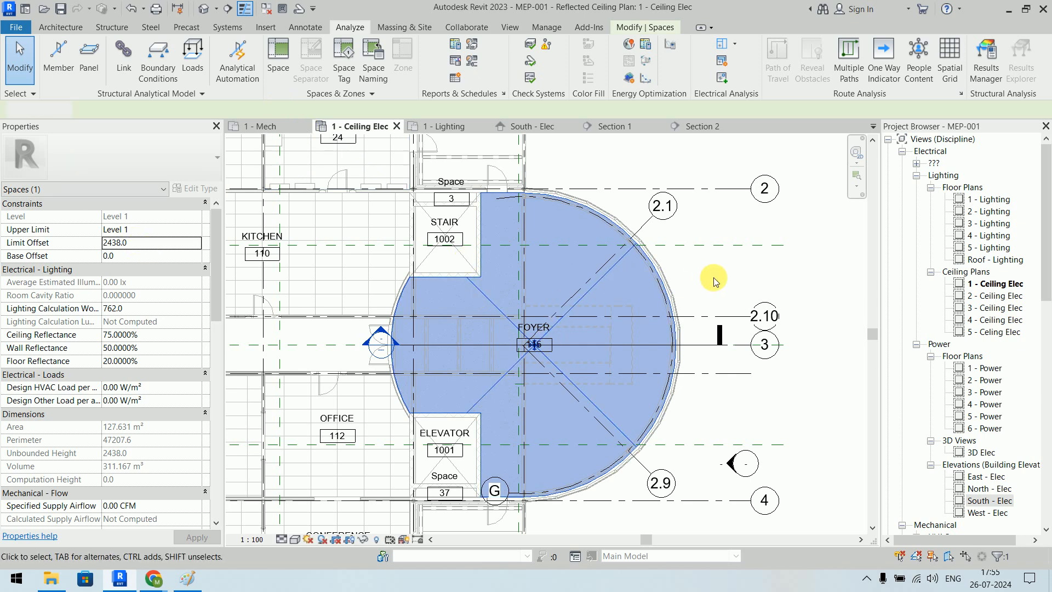
left_click(707, 273)
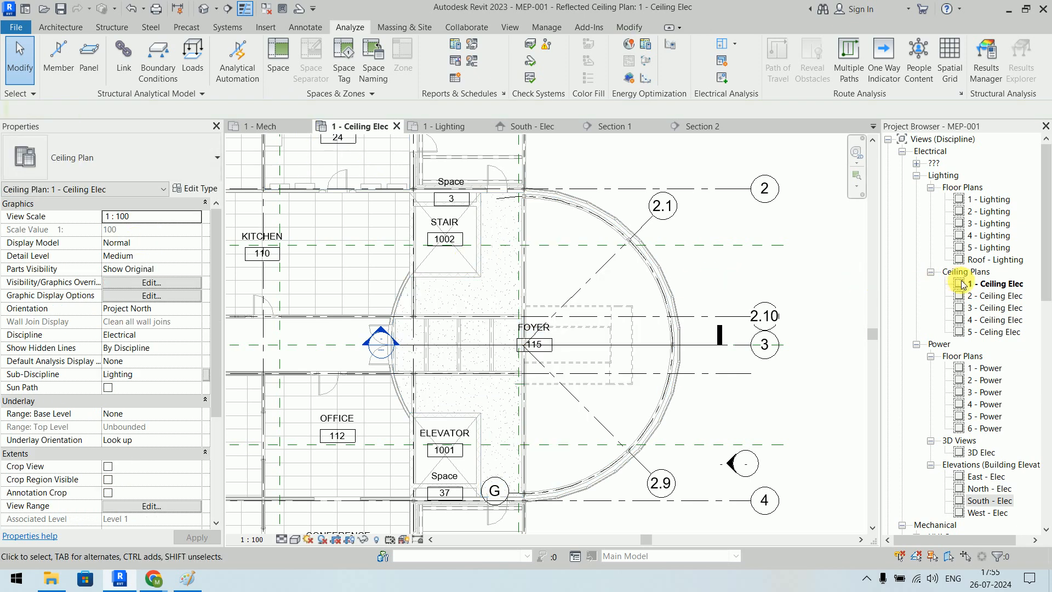
Check the Roof level's elevation in Section 2, and return to the Level 1 ceiling plan
left_click(691, 128)
scroll(656, 188, "up", 5)
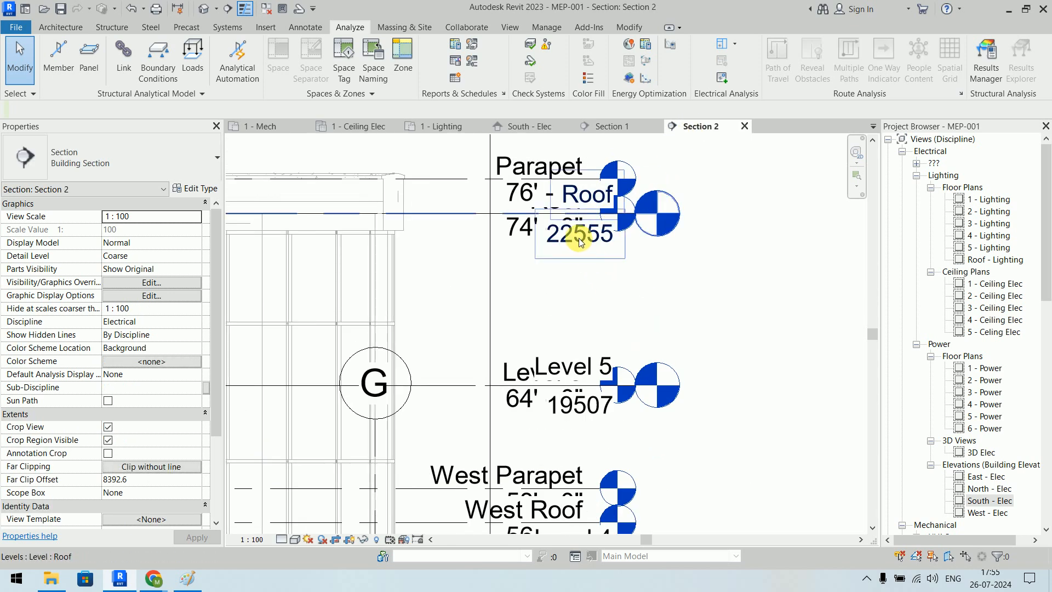
left_click(439, 214)
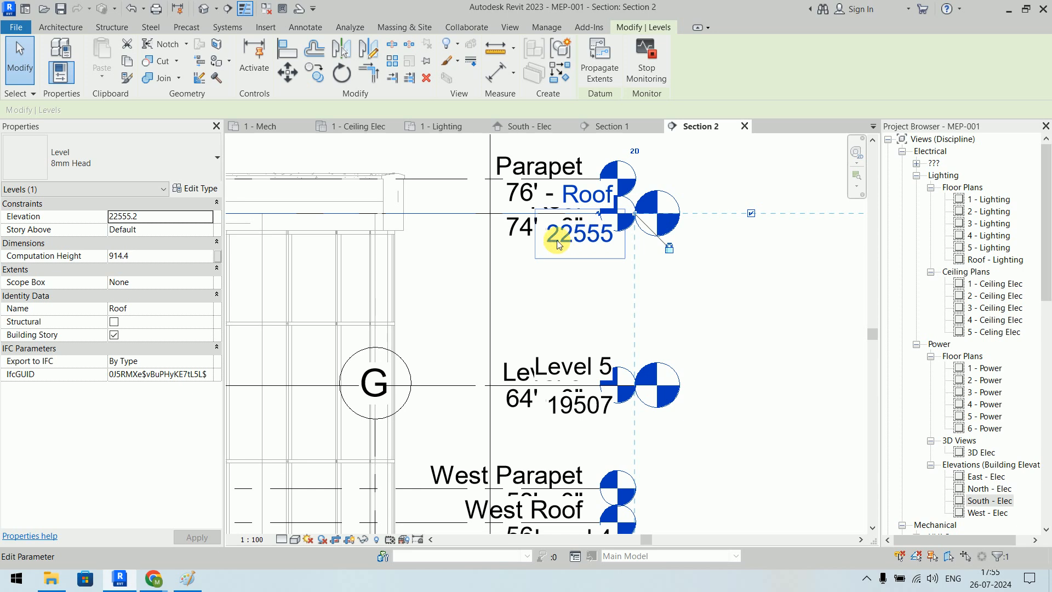
left_click(736, 275)
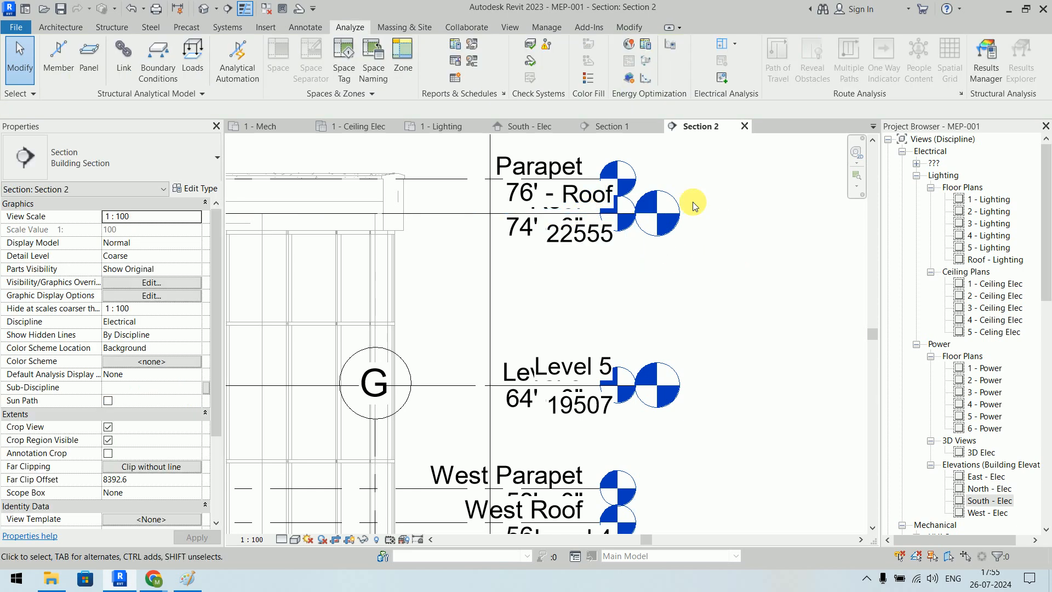
left_click(426, 124)
left_click(358, 126)
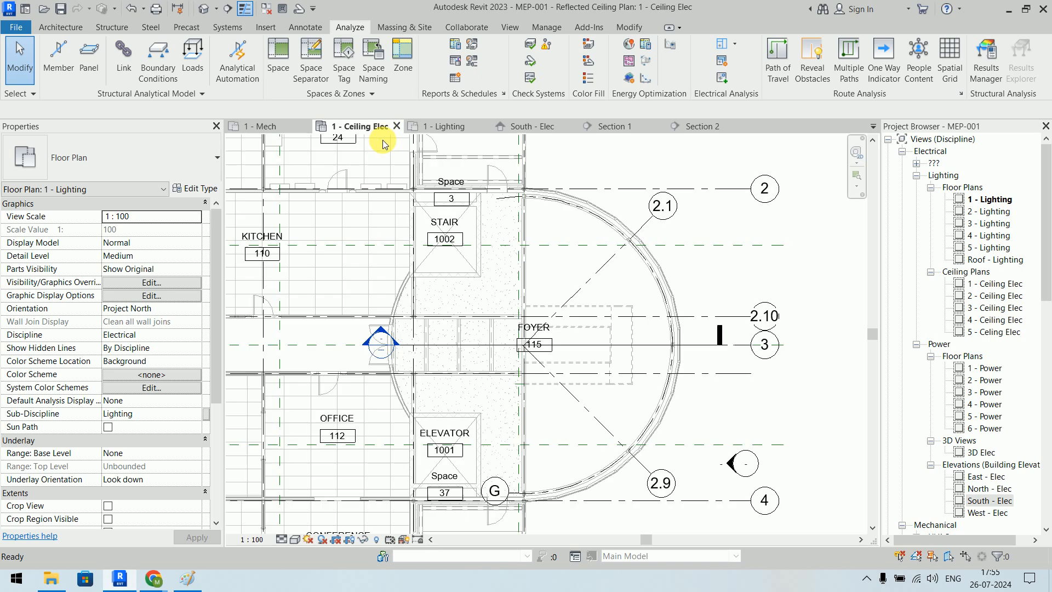
Set the FOYER 115 space's limit offset to 22555 mm on the Level 1 ceiling plan
left_click(602, 274)
left_click(154, 245)
double_click(157, 245)
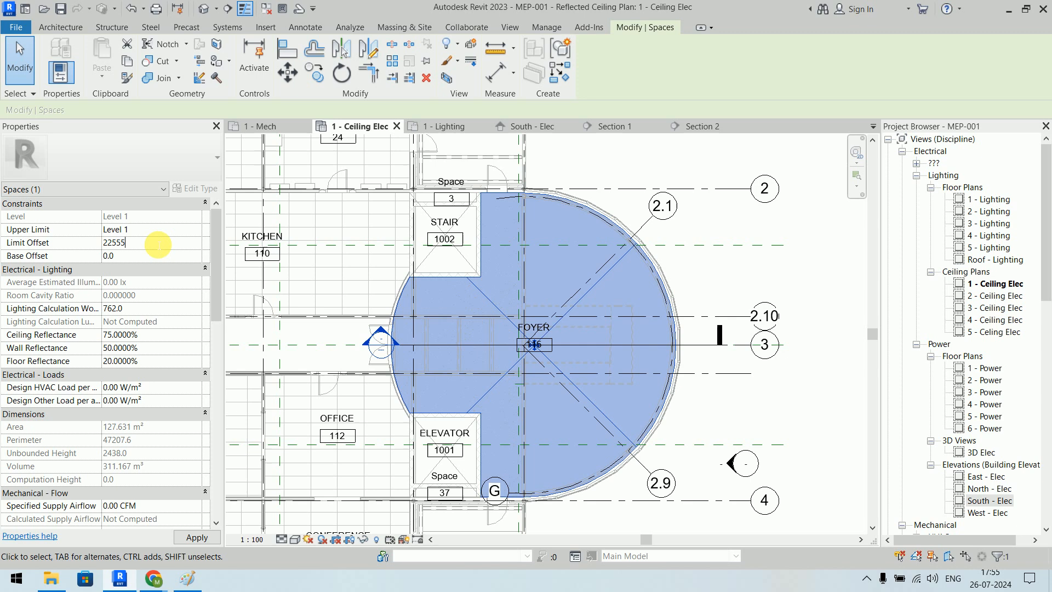
key("Return")
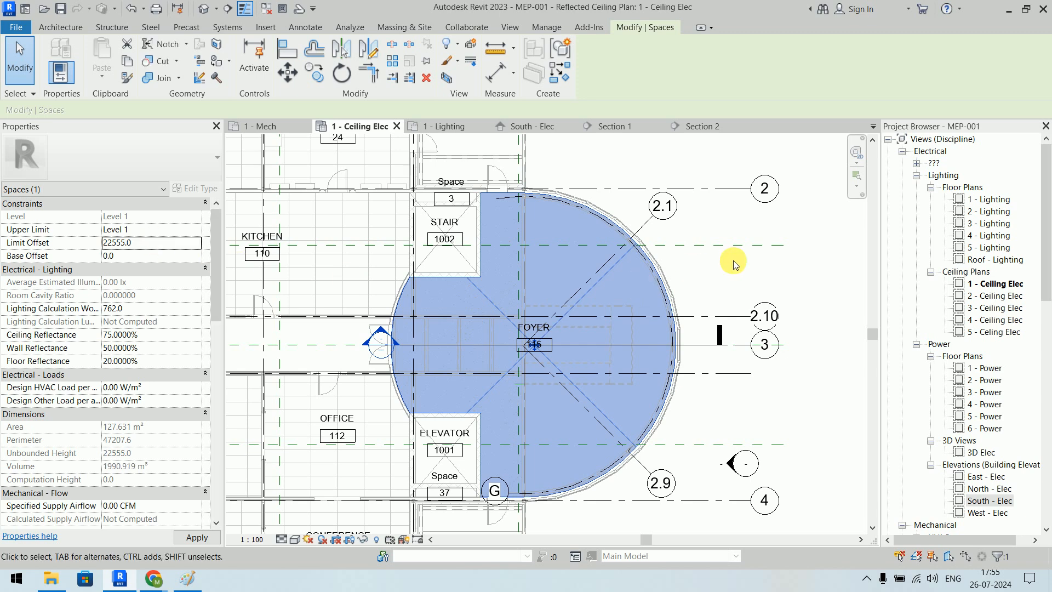
Reselect the FOYER 115 space and review its limit offset, unbounded height and volume
left_click(736, 266)
left_click(603, 282)
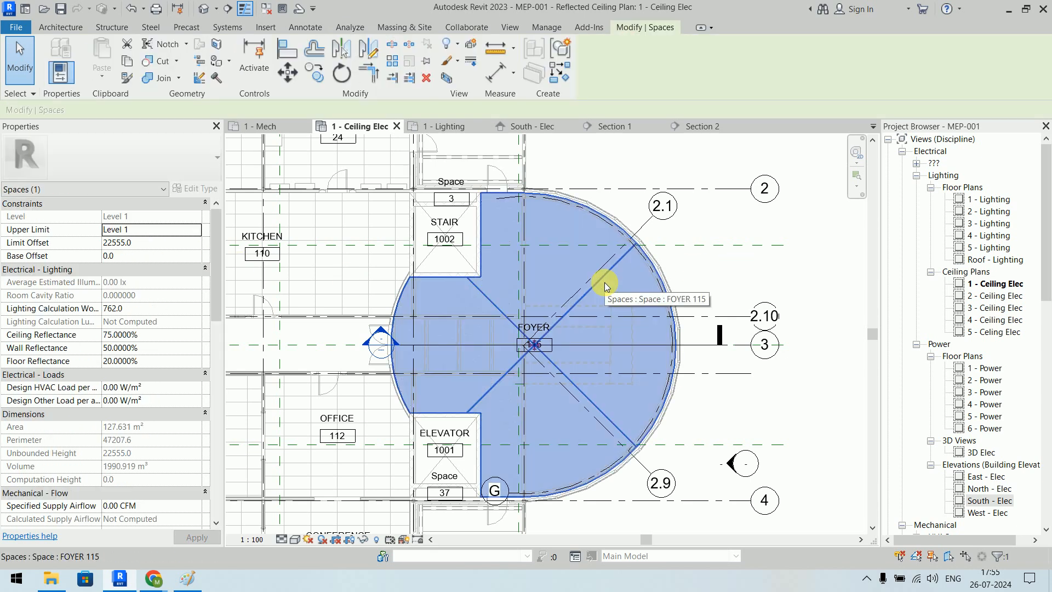
left_click(736, 274)
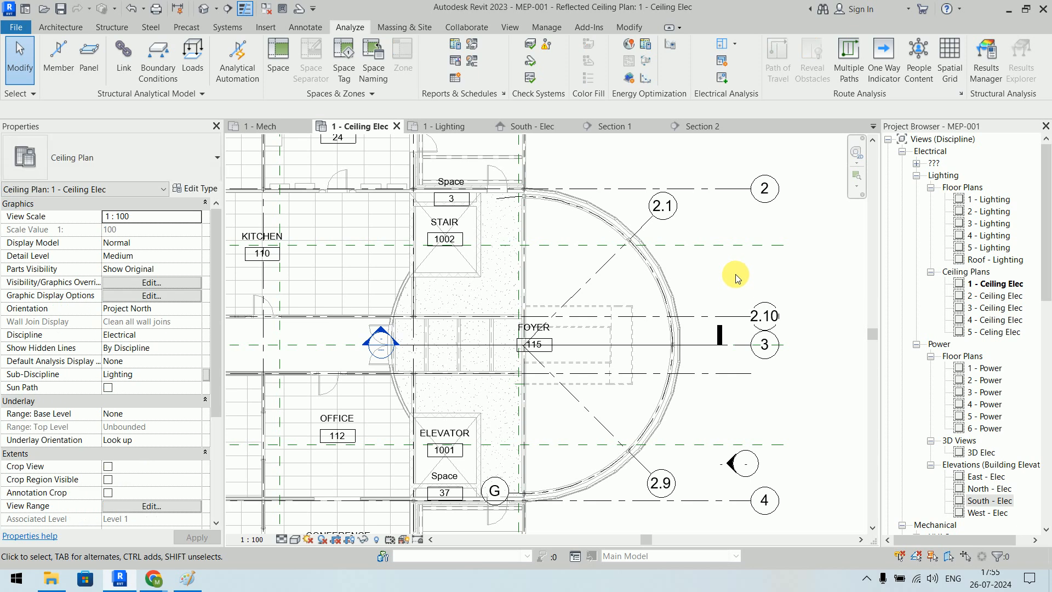
left_click(596, 285)
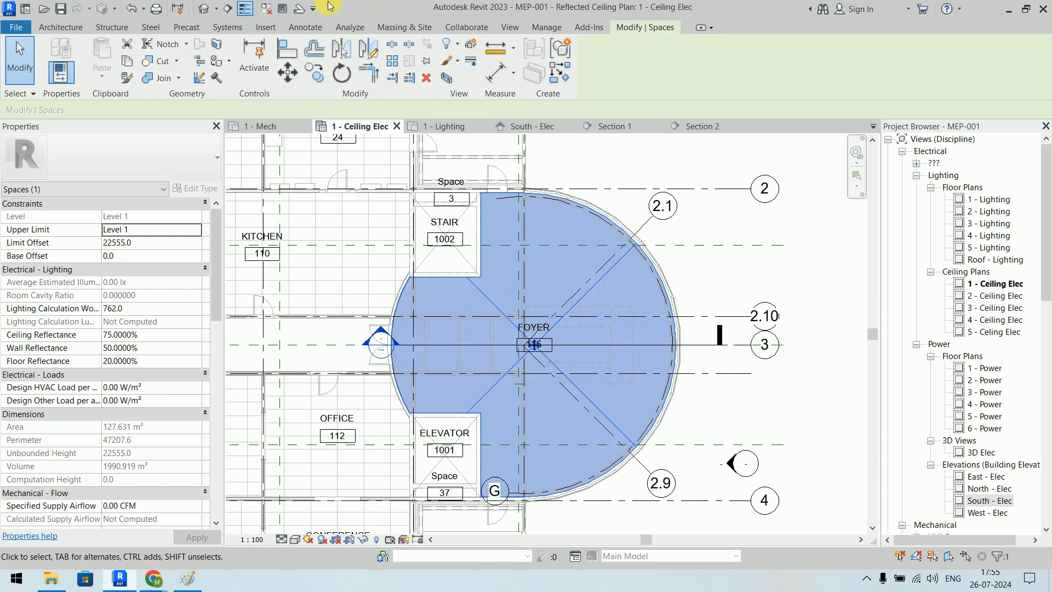
left_click(351, 28)
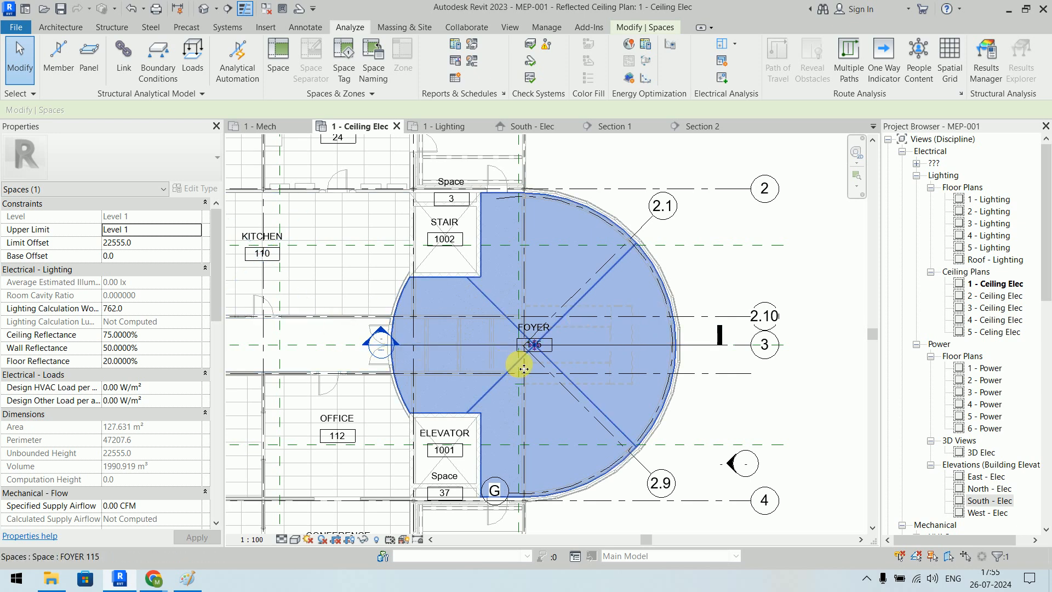
scroll(523, 368, "up", 2)
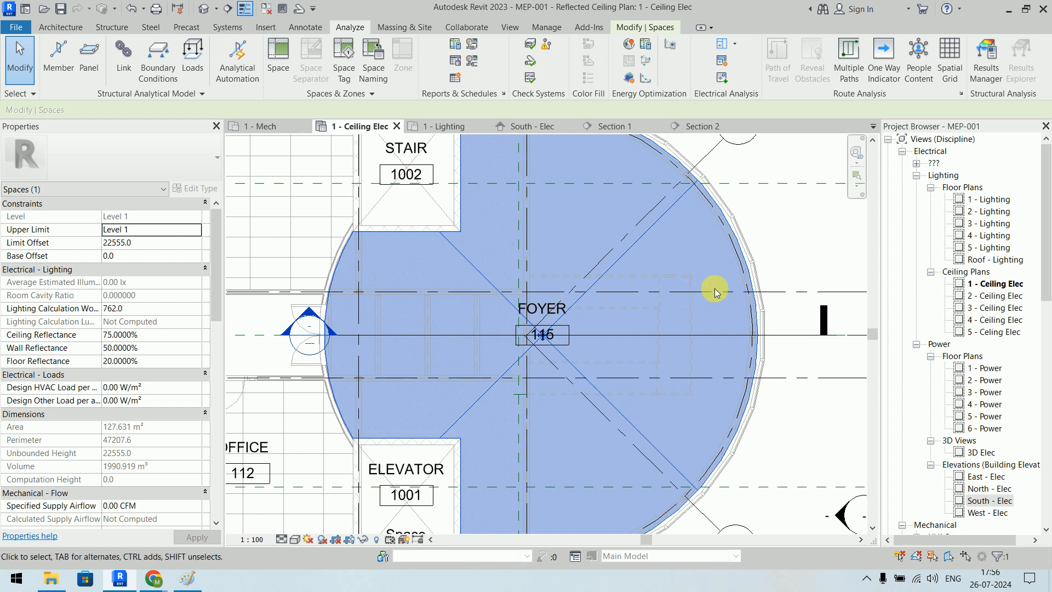
In Section 2, lower the top of the foyer space to just below Level 2, to a limit offset of 5308.6 mm, and check its extent
left_click(698, 127)
scroll(707, 185, "down", 5)
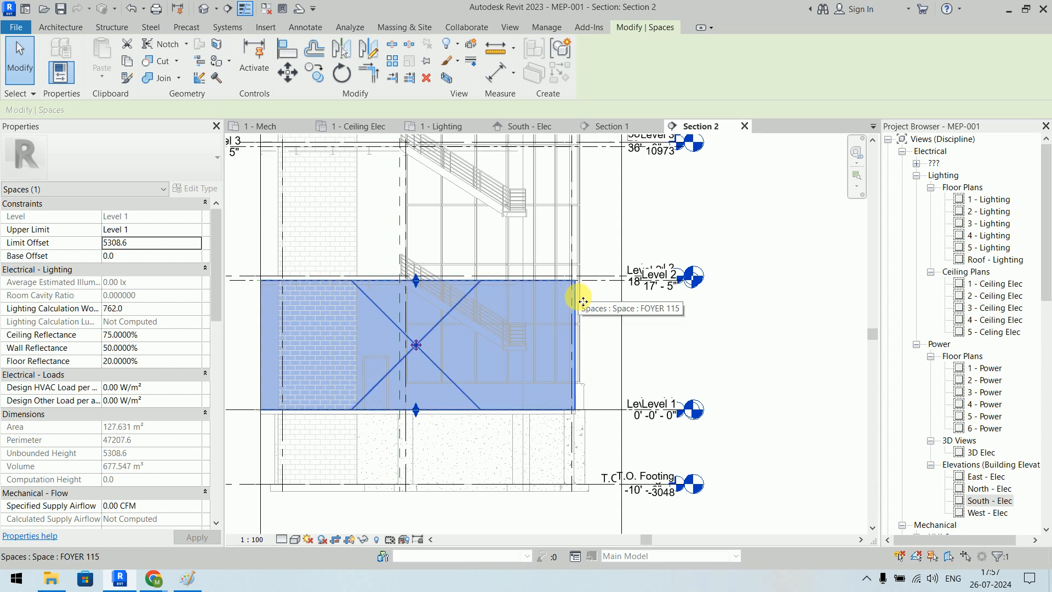
left_click(753, 355)
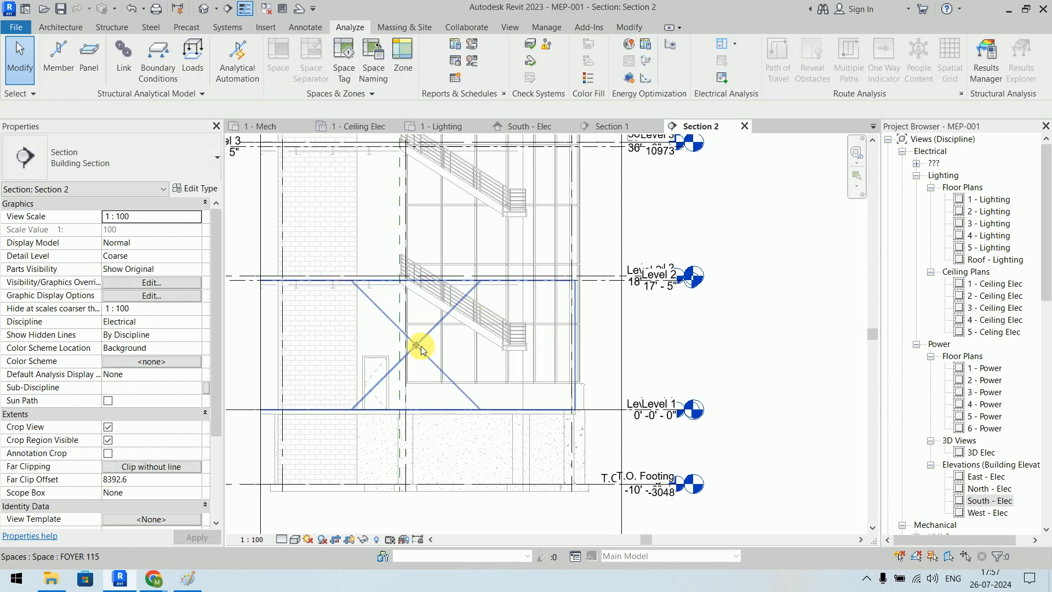
left_click(426, 352)
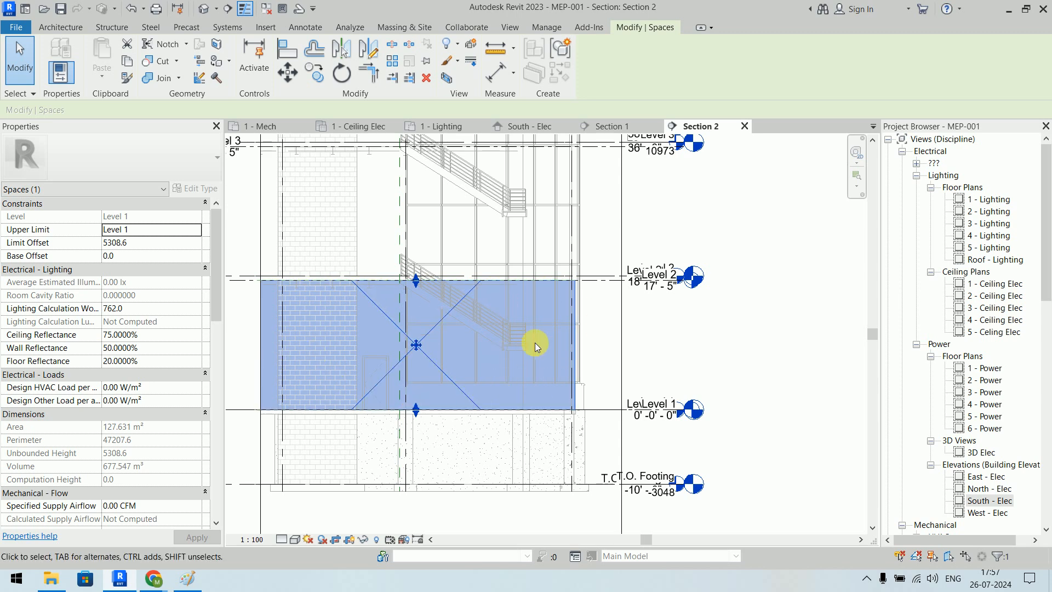
left_click(741, 348)
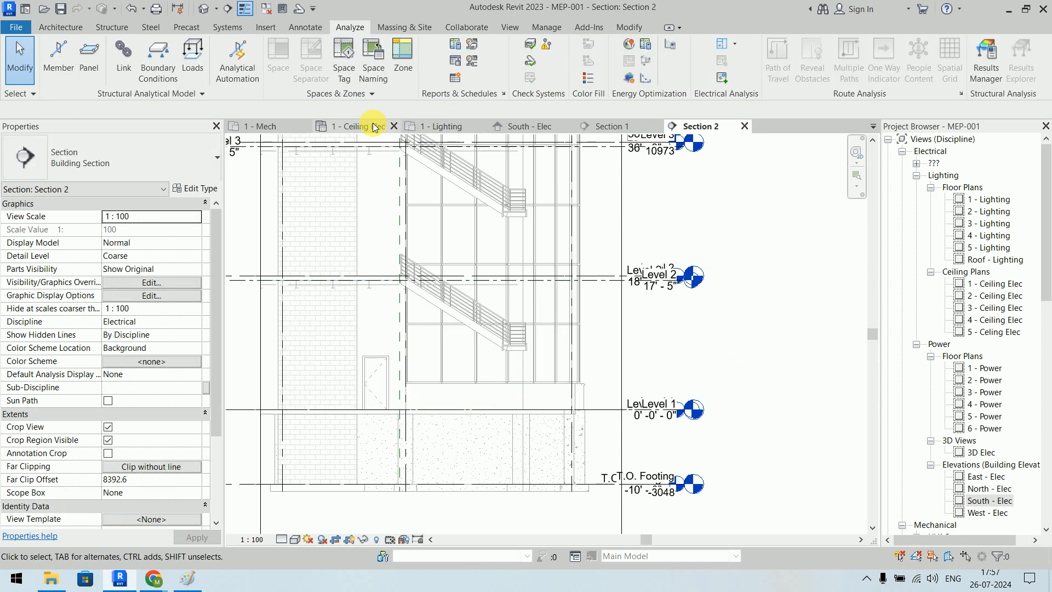
On the Level 1 ceiling plan, move the Section 2 line into the corridor and reduce its far clip offset to 2073 mm
left_click(374, 128)
scroll(457, 253, "down", 5)
middle_click_drag(488, 261, 523, 299)
left_click(527, 311)
left_click_drag(492, 316, 356, 314)
left_click_drag(404, 216, 409, 300)
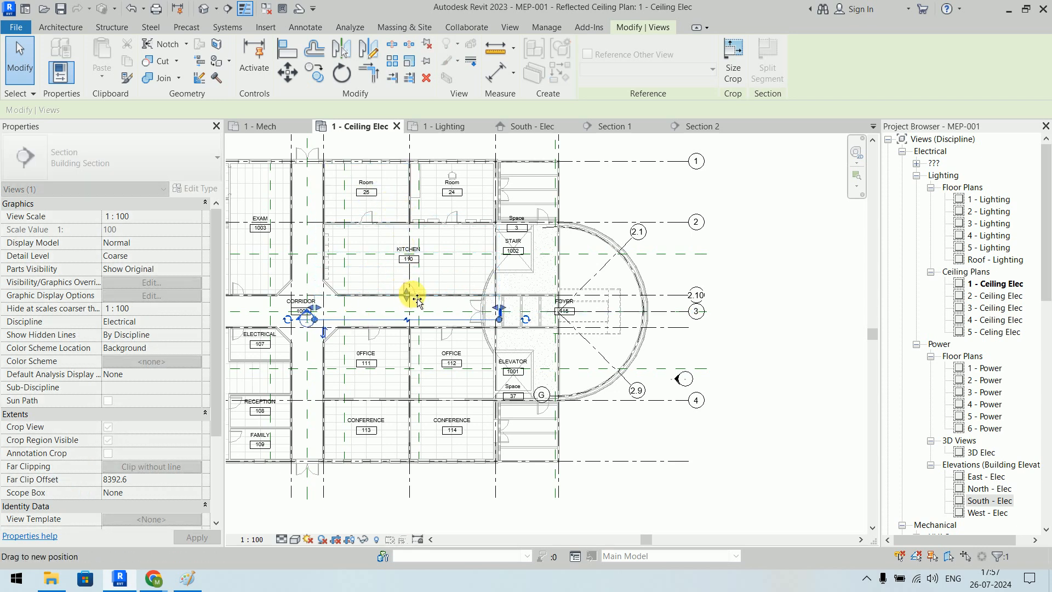
left_click_drag(416, 291, 408, 298)
scroll(413, 298, "up", 5)
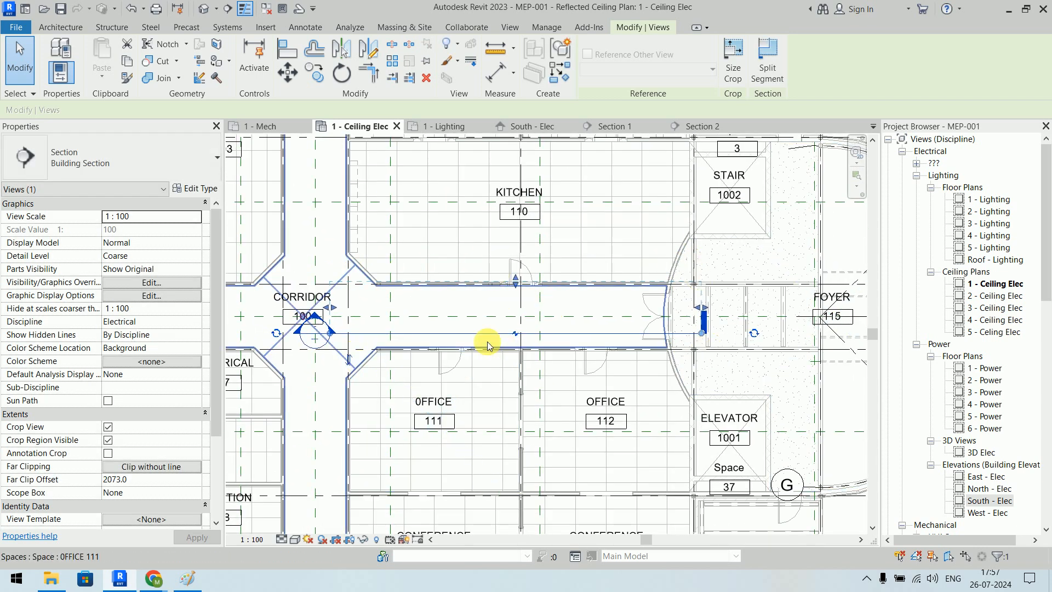
Open the view of the moved section line and examine the CORRIDOR 100 space's height against the ceiling
right_click(469, 331)
left_click(534, 73)
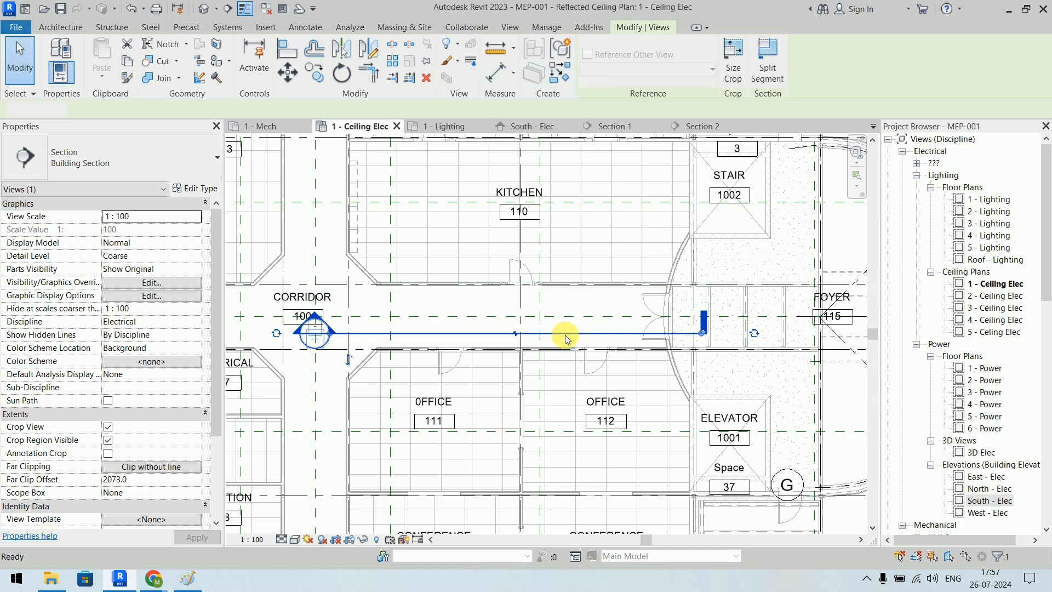
key("Escape")
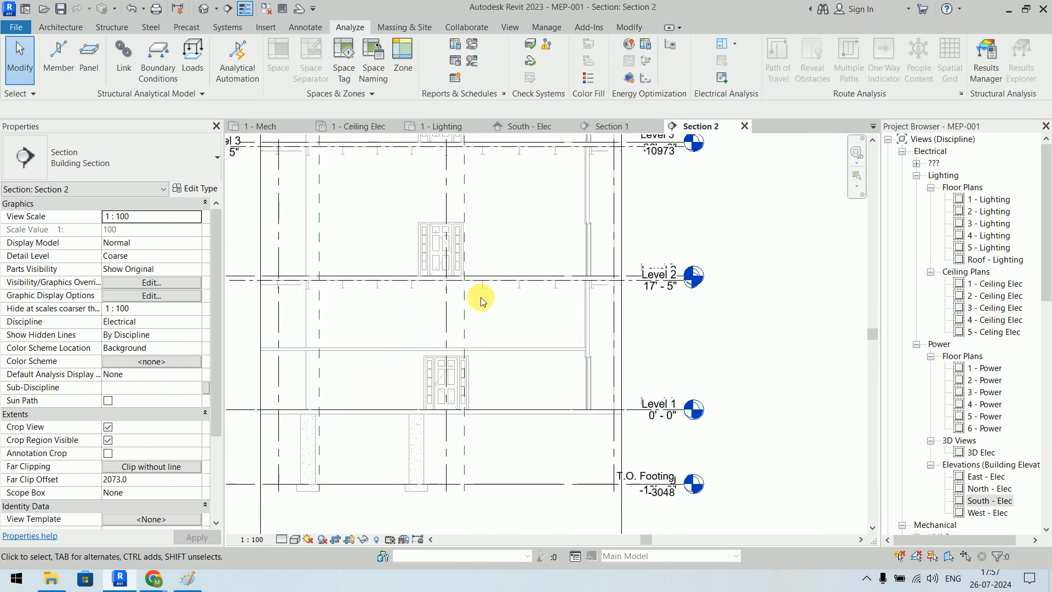
left_click(508, 350)
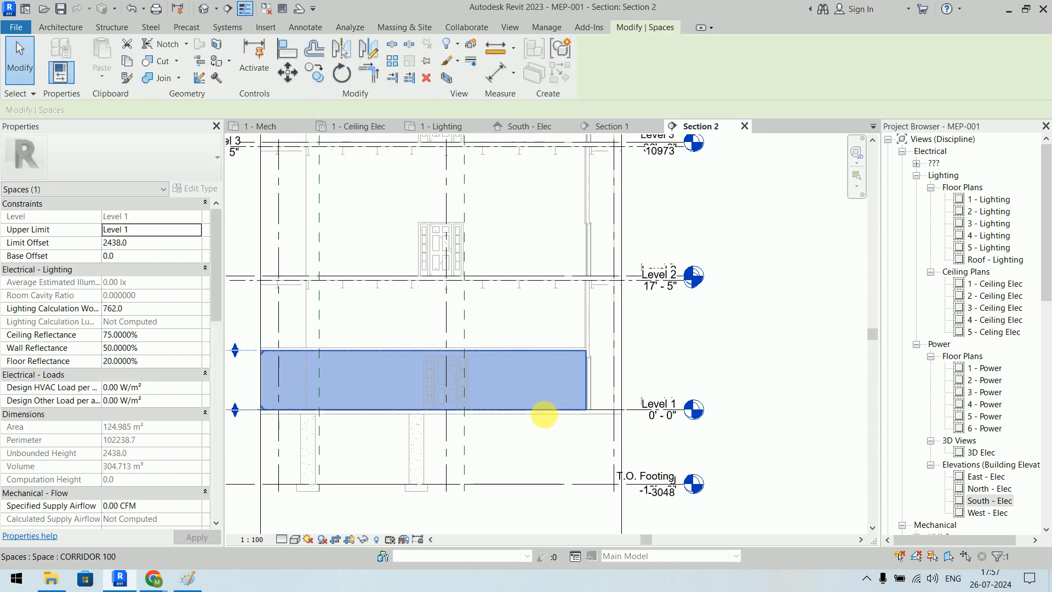
scroll(486, 380, "down", 4)
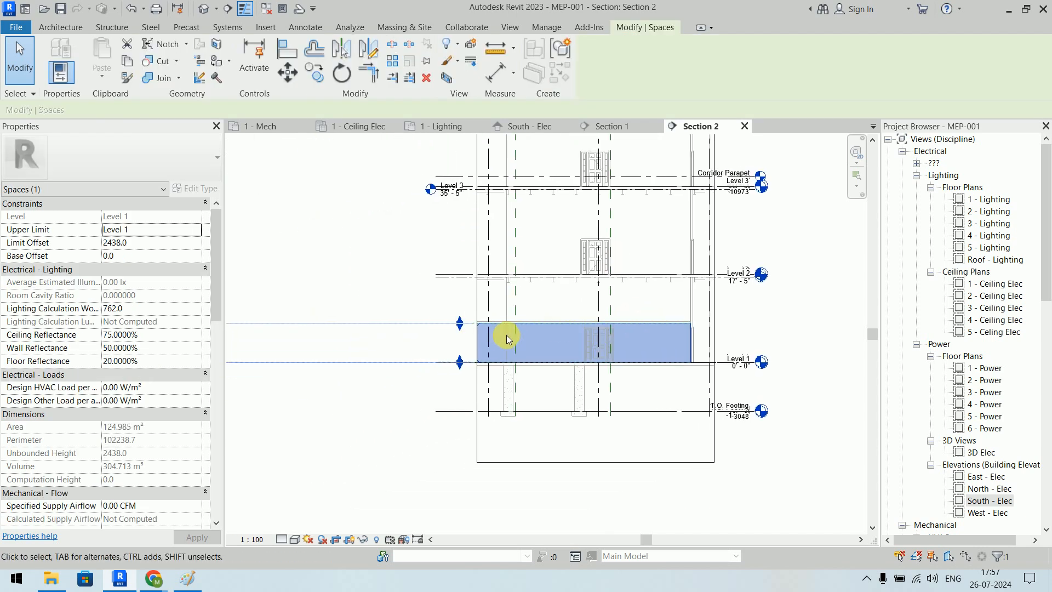
scroll(621, 334, "up", 5)
middle_click_drag(704, 334, 623, 300)
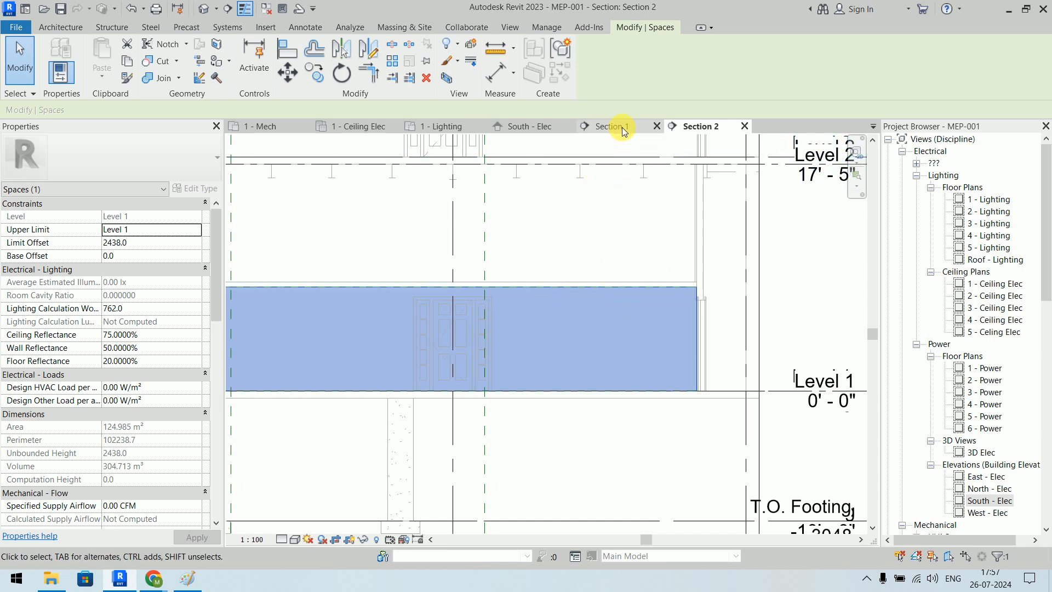
Return to the Level 1 ceiling plan and review the foyer space's constraints and dimensions
left_click(357, 126)
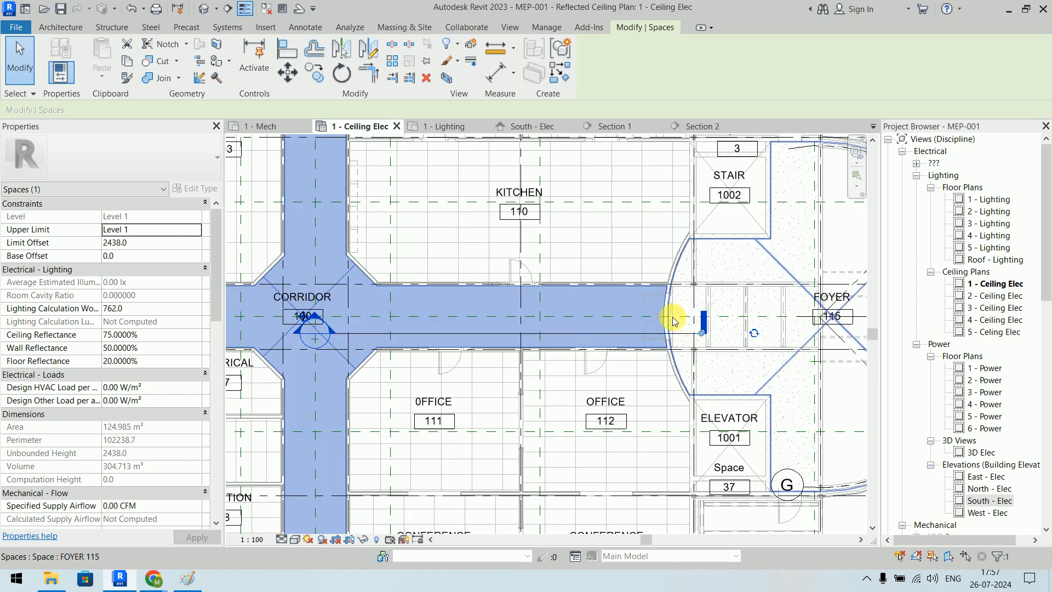
scroll(576, 312, "down", 4)
scroll(669, 281, "up", 2)
left_click(788, 353)
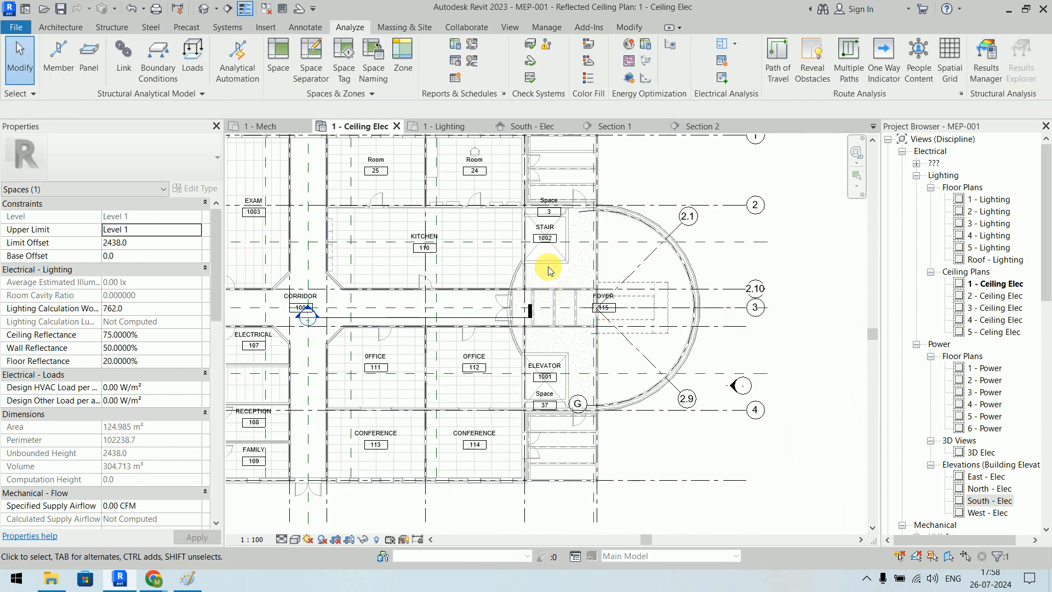
left_click(661, 365)
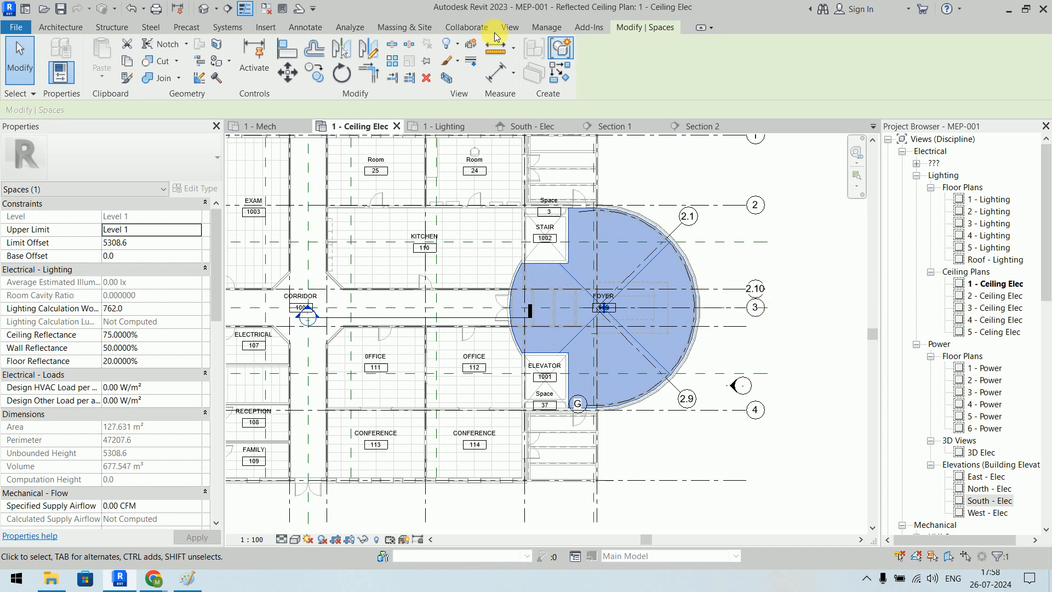
left_click(350, 27)
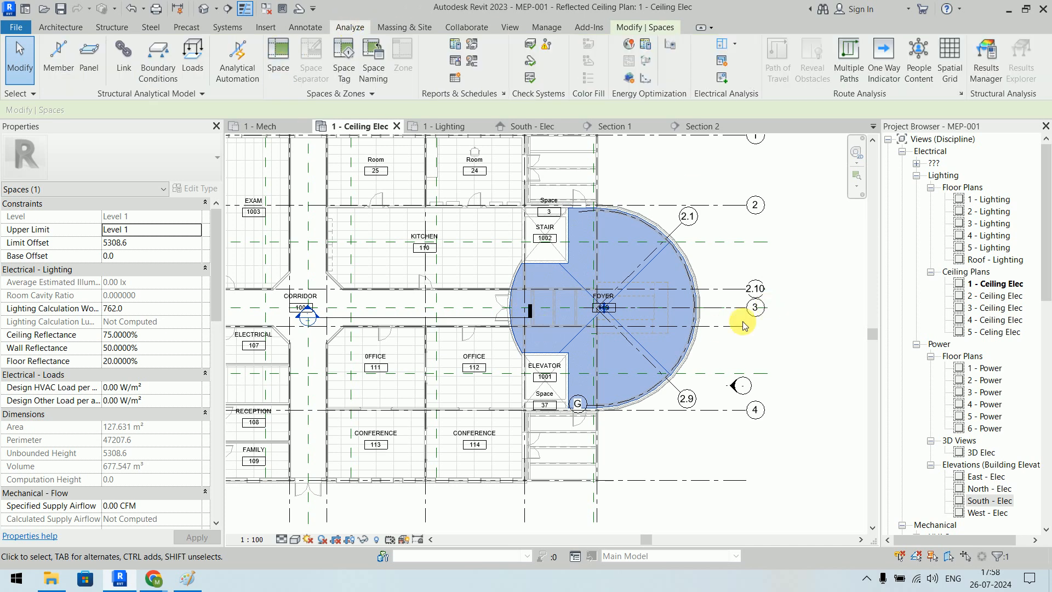
left_click(828, 322)
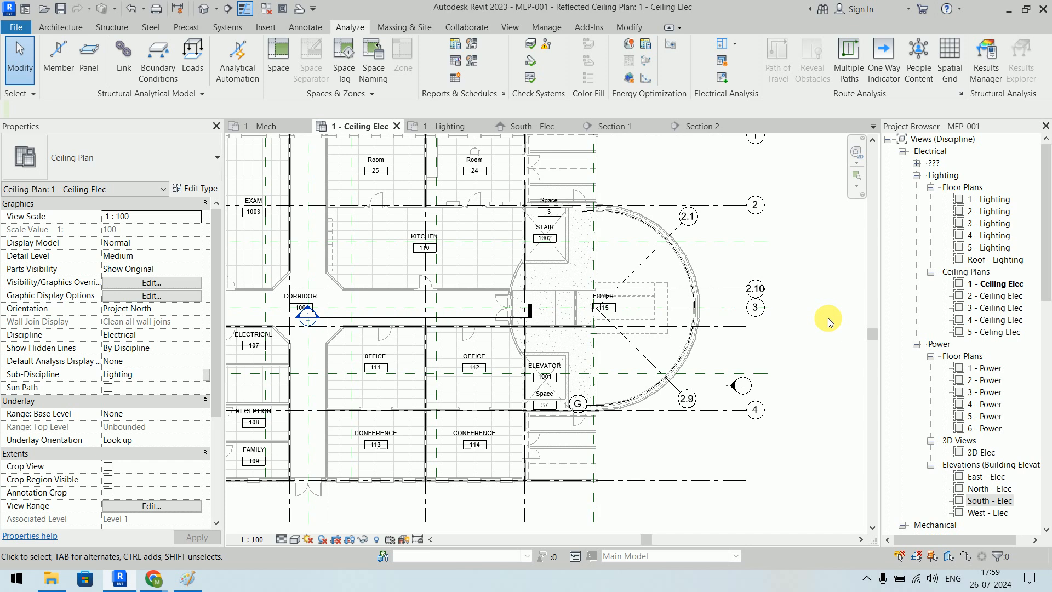
left_click(633, 335)
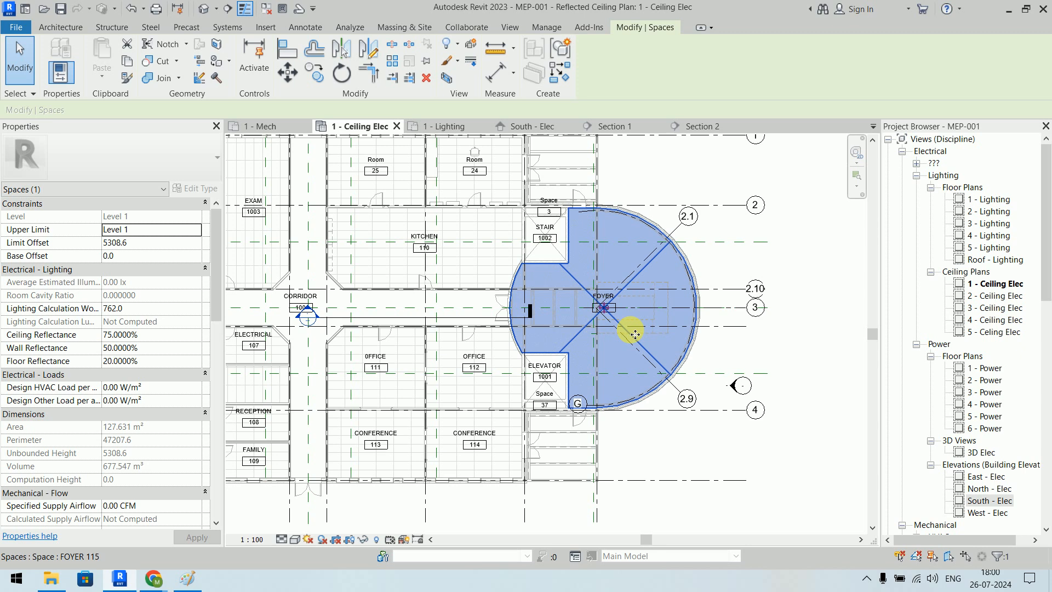
left_click(780, 351)
Compare the whole Level 1 ceiling plan with the 1 - Mech floor plan, and return to the ceiling plan
scroll(797, 344, "down", 5)
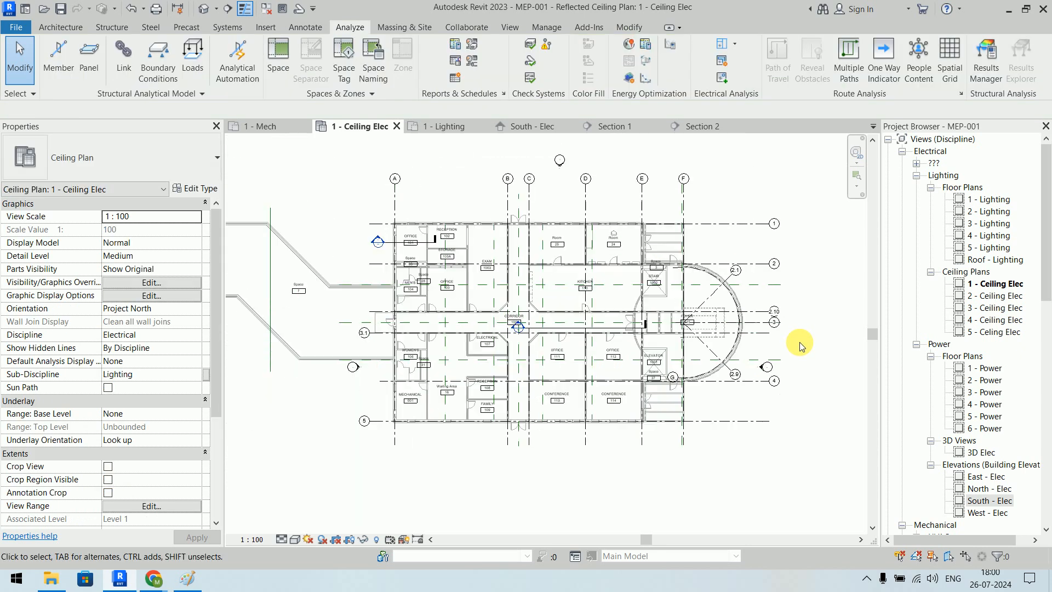
middle_click_drag(798, 343, 793, 350)
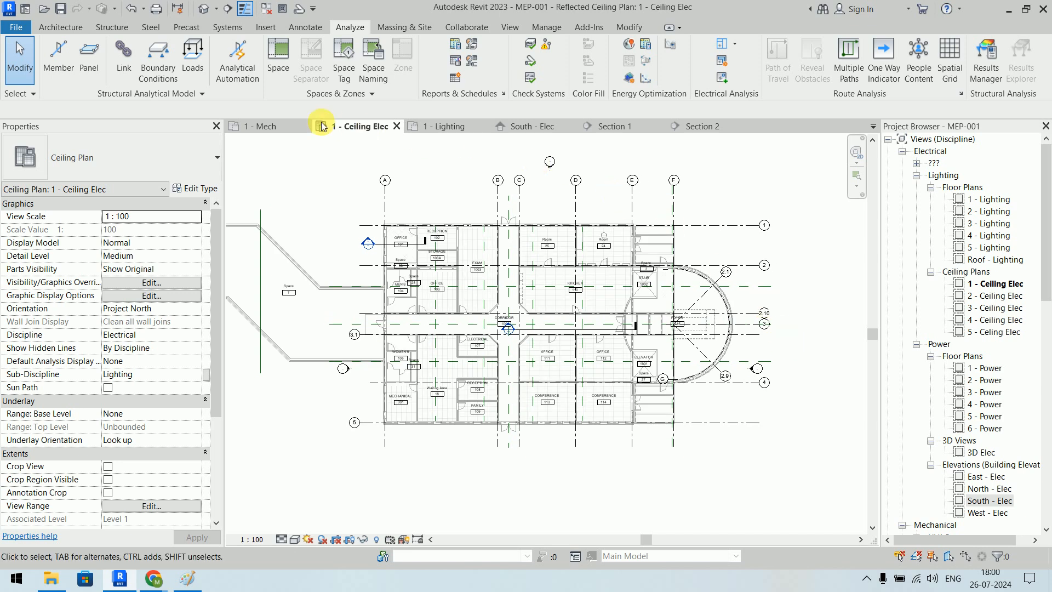
left_click(285, 126)
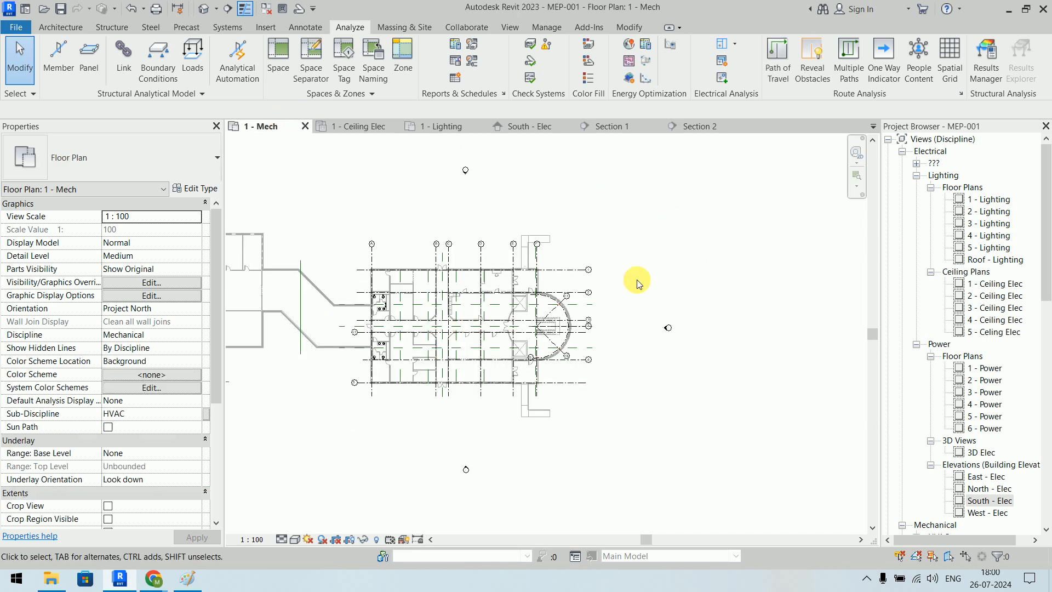
middle_click_drag(648, 273, 672, 235)
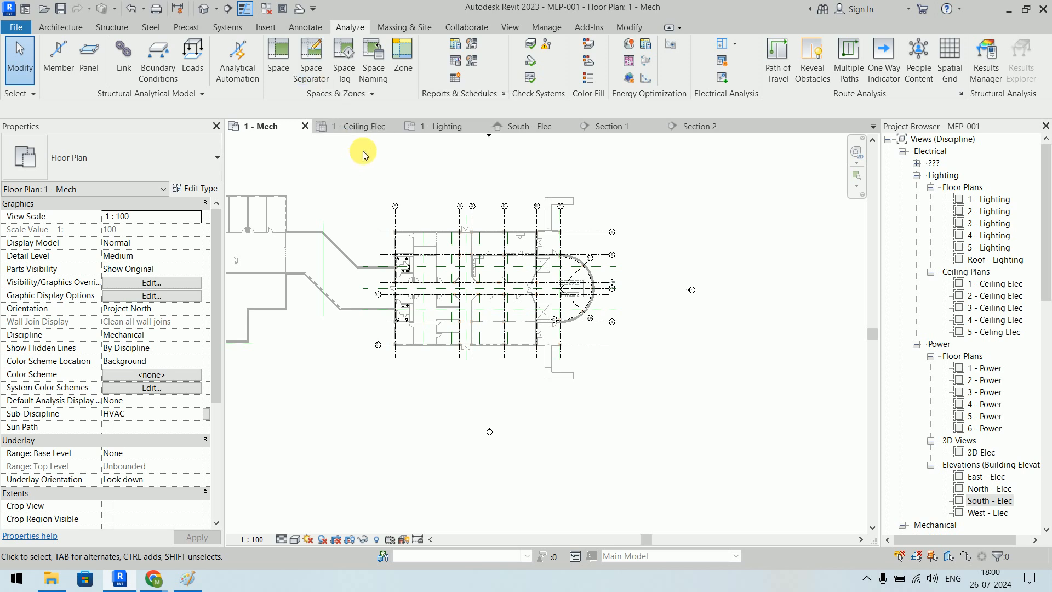
left_click(370, 127)
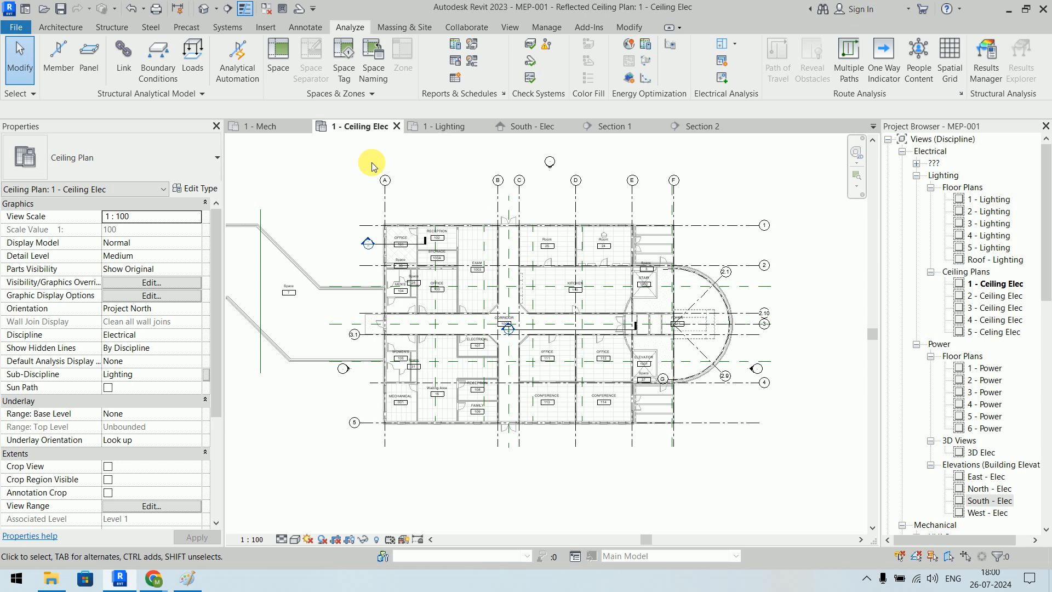
Select the foyer space and examine its boundary on the 1 - Lighting floor plan
left_click(701, 304)
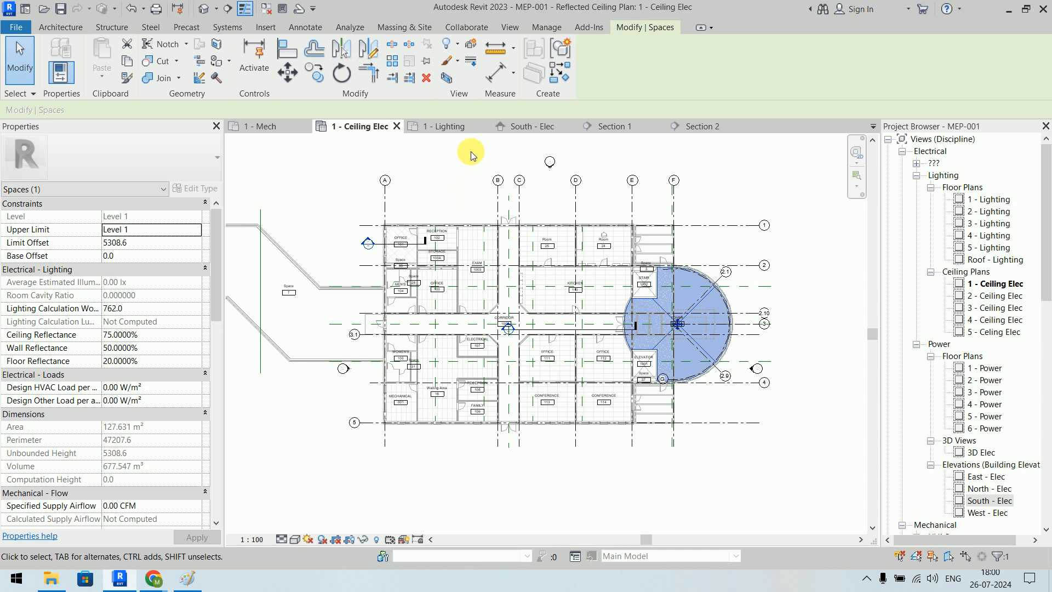
left_click(455, 127)
scroll(470, 199, "down", 6)
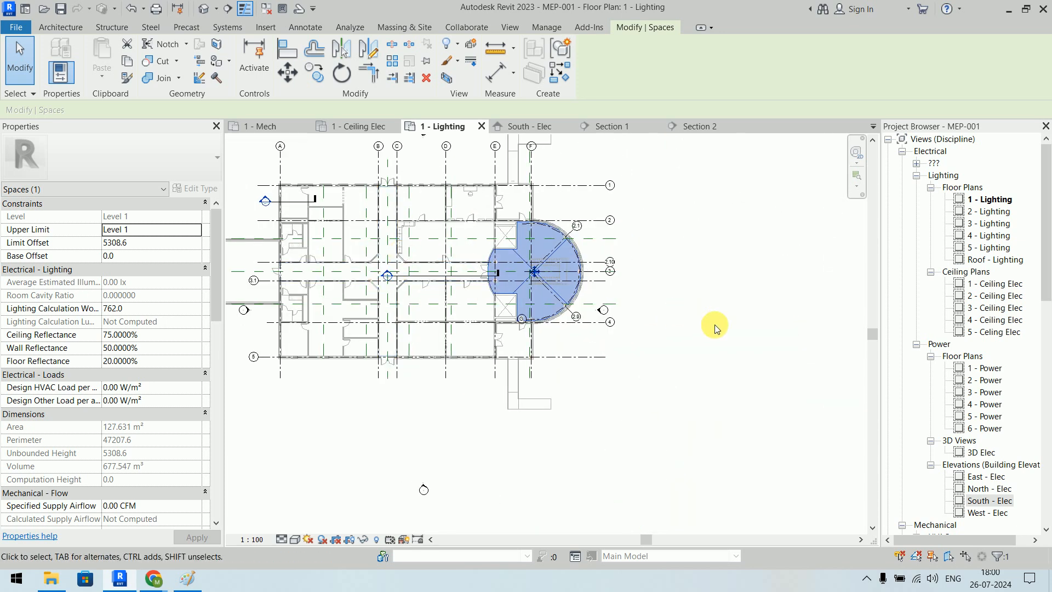
scroll(549, 288, "up", 3)
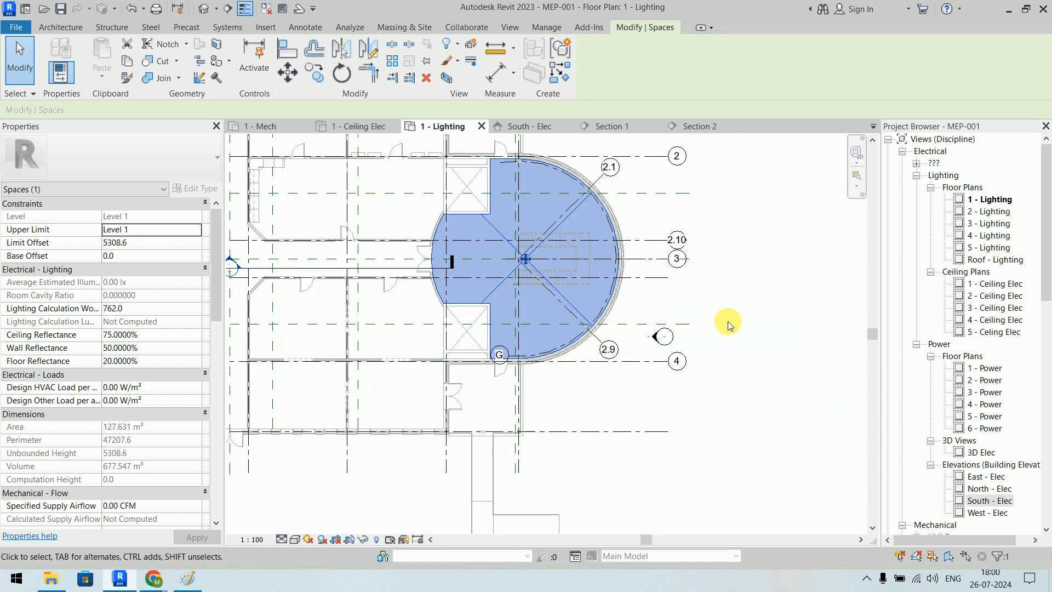
key("Escape")
left_click(564, 297)
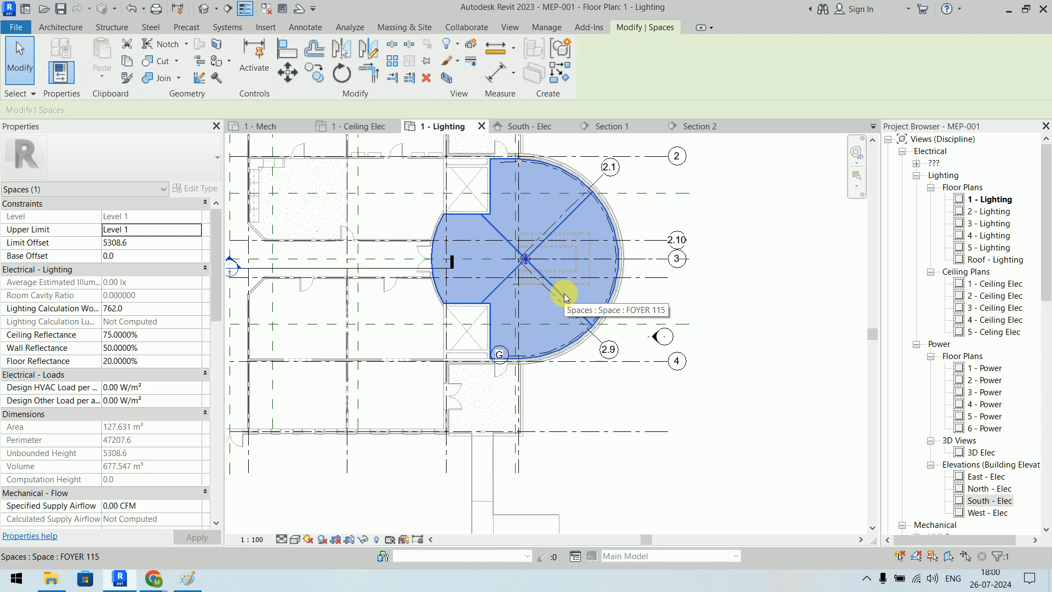
left_click(743, 334)
Draw a space separation line straight across the foyer between the two ends of its curved outer wall
scroll(587, 218, "up", 5)
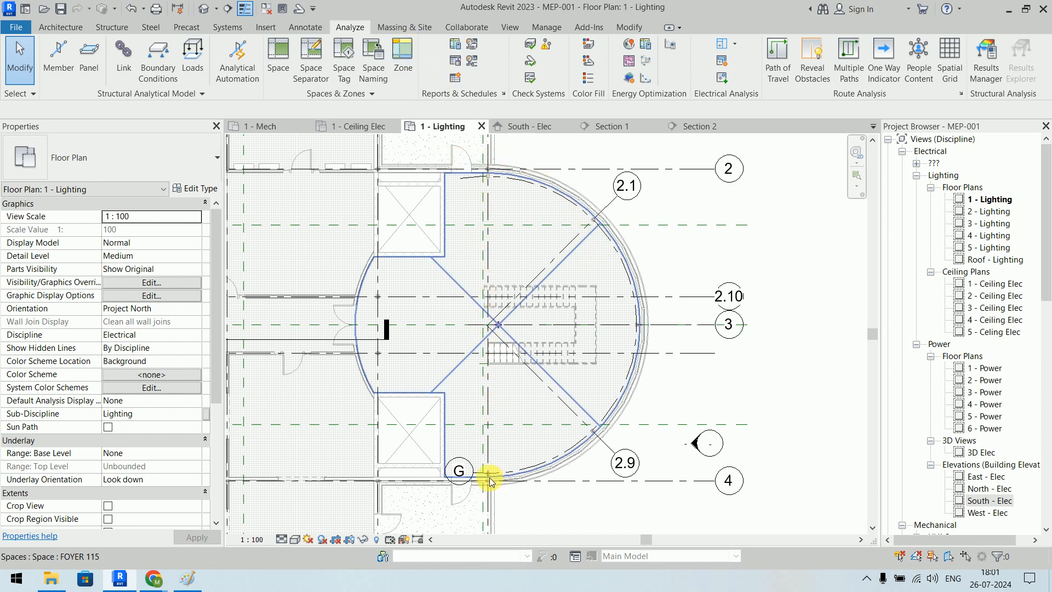
left_click(319, 73)
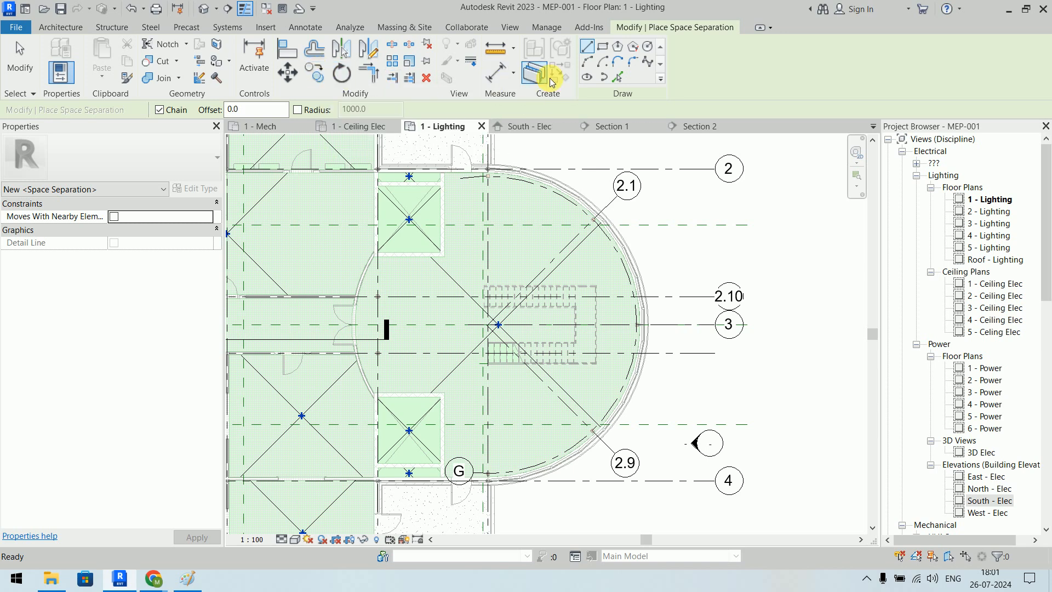
left_click(587, 48)
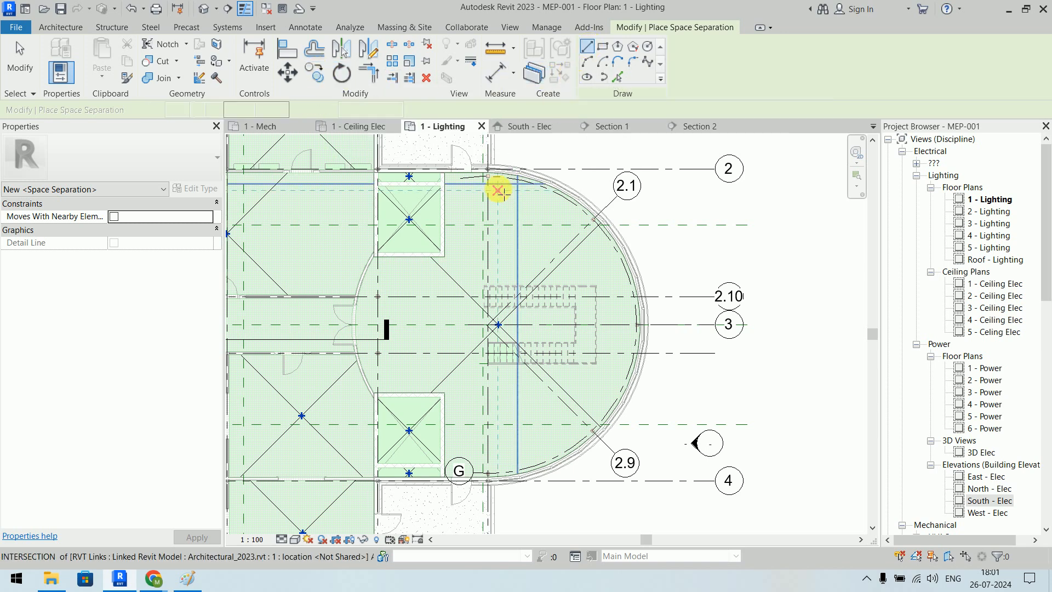
scroll(494, 175, "up", 5)
left_click(473, 171)
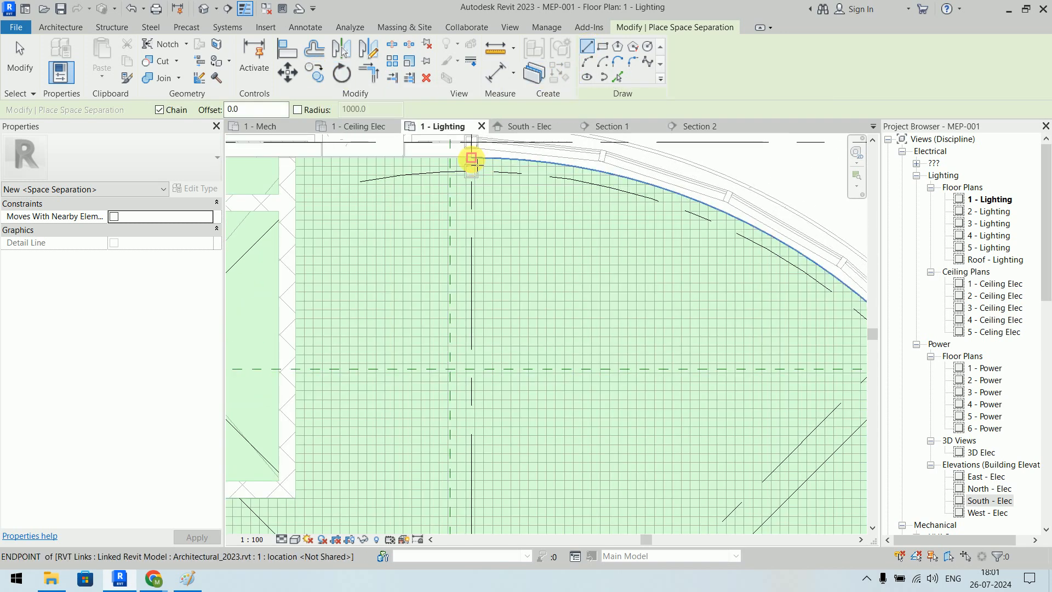
scroll(472, 378, "down", 3)
middle_click_drag(469, 456, 475, 158)
middle_click_drag(472, 464, 470, 249)
scroll(472, 323, "up", 3)
scroll(472, 329, "up", 1)
left_click(481, 399)
scroll(512, 324, "down", 8)
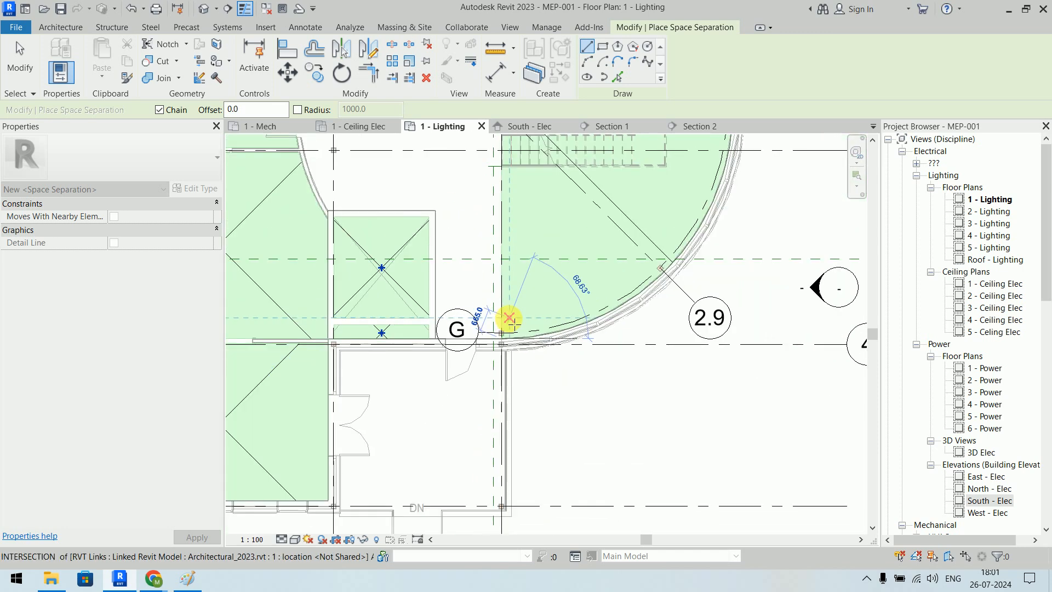
right_click(681, 275)
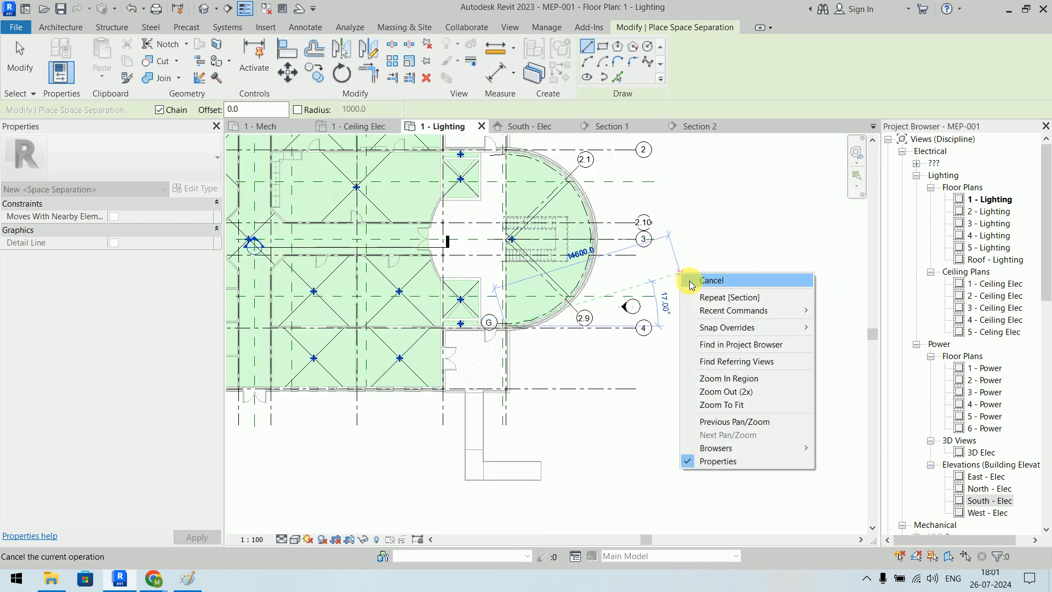
left_click(698, 282)
right_click(692, 266)
left_click(702, 274)
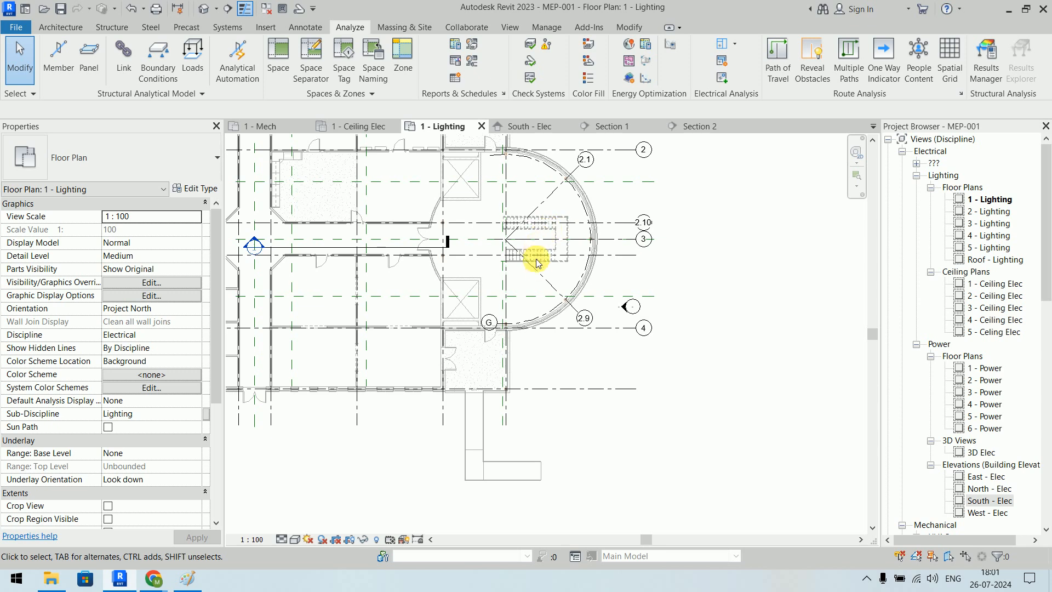
Check the divided foyer space, and on the 1 - Ceiling Elec plan move the FOYER 115 tag into its curved part
left_click(545, 276)
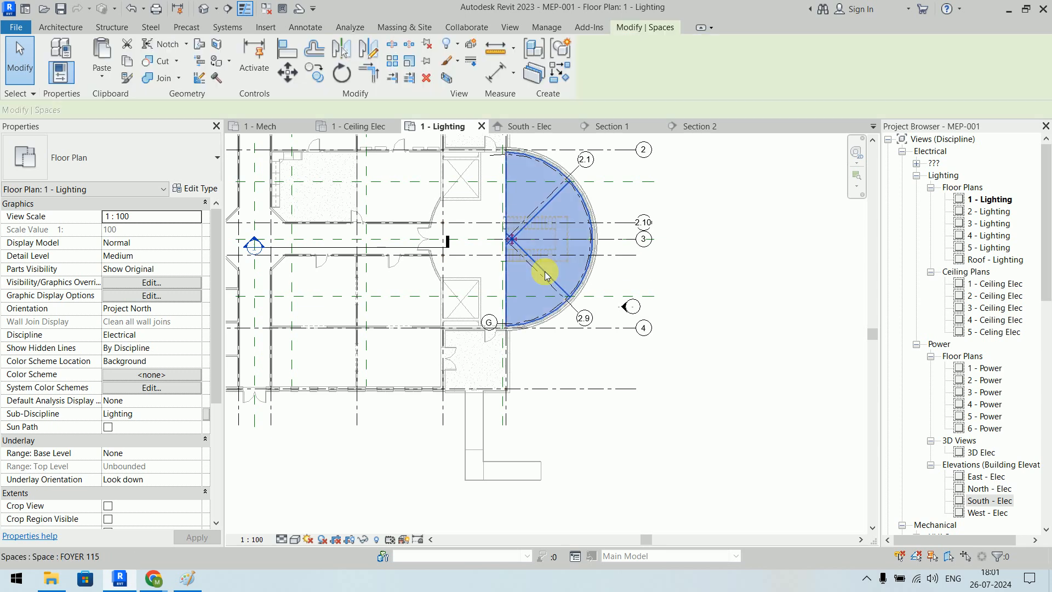
left_click(757, 310)
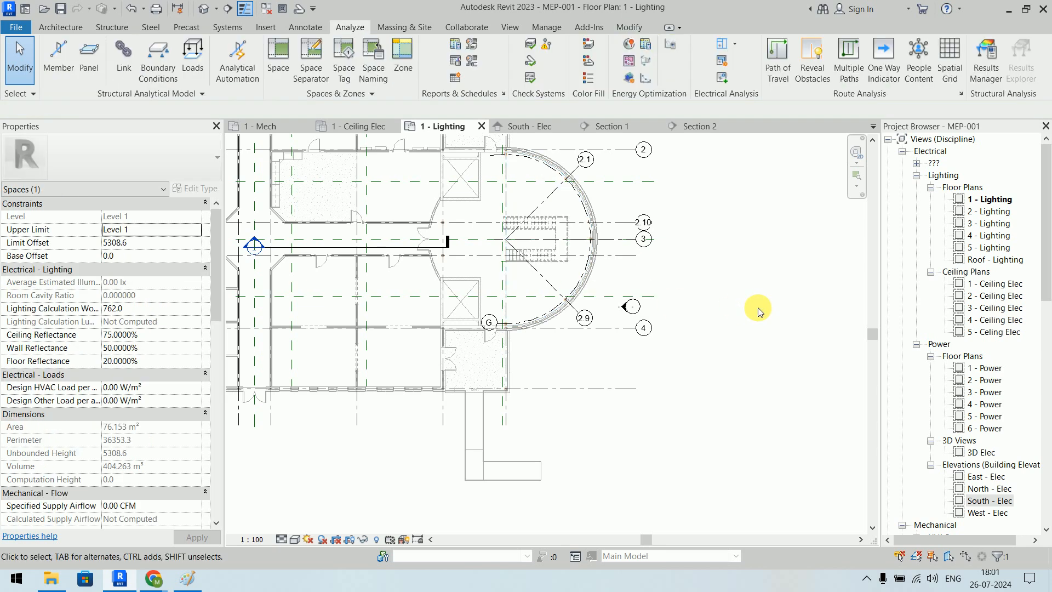
left_click(356, 126)
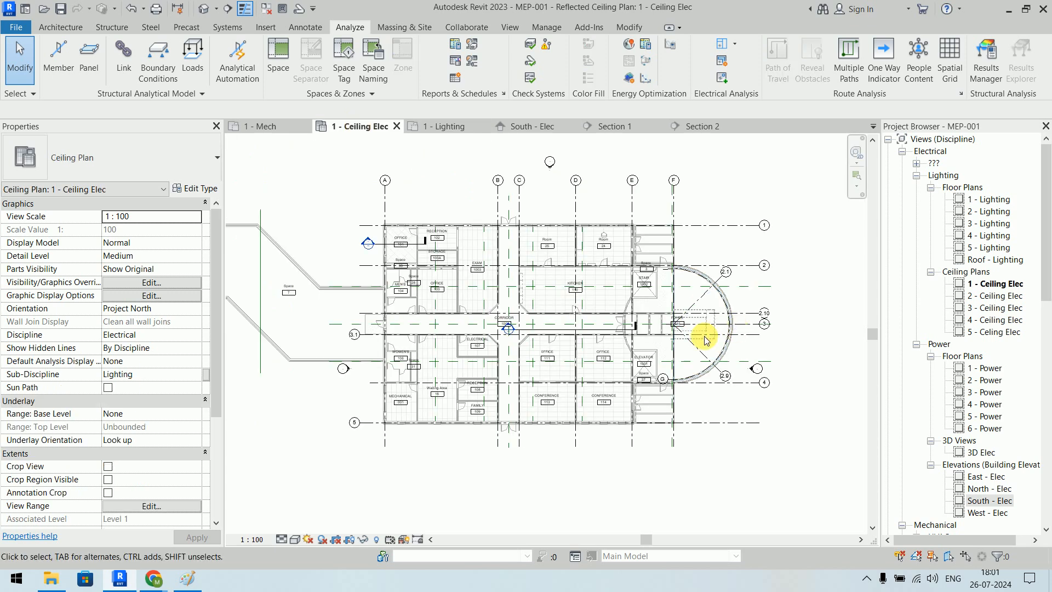
left_click(706, 304)
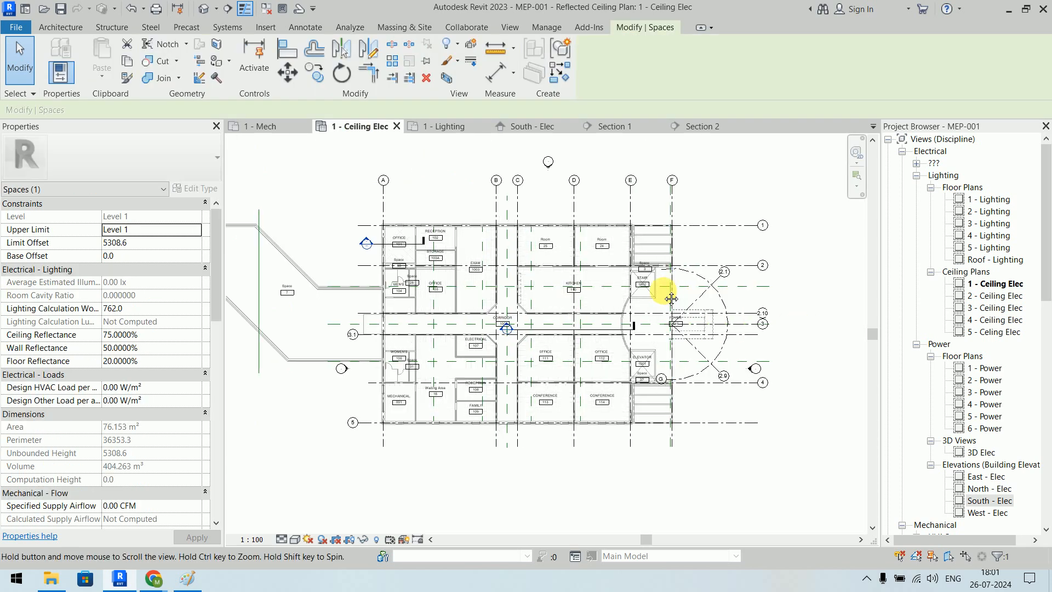
scroll(783, 328, "up", 5)
left_click(514, 299)
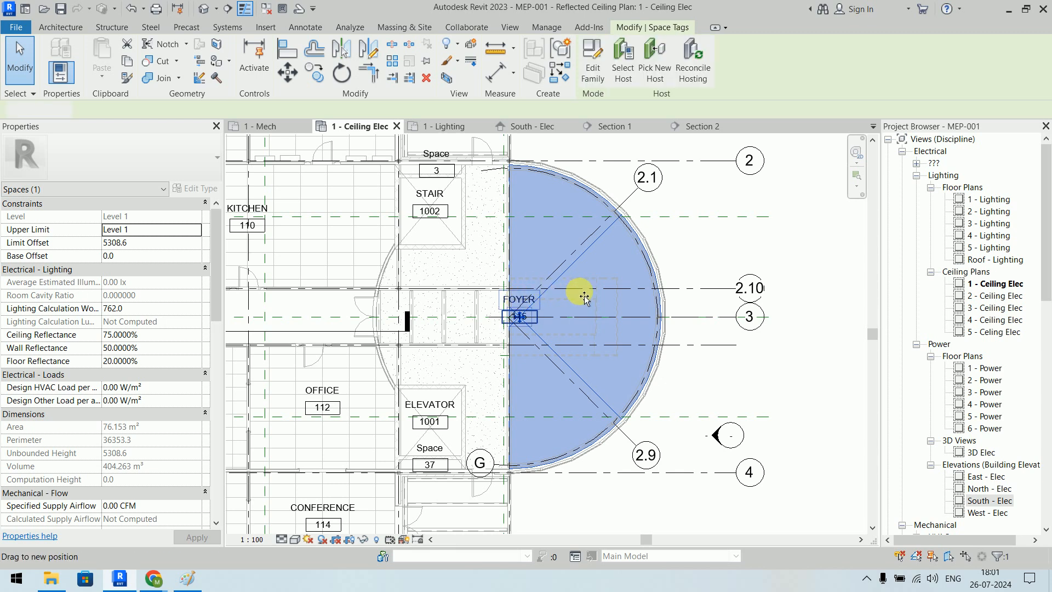
left_click_drag(582, 294, 579, 292)
left_click(668, 262)
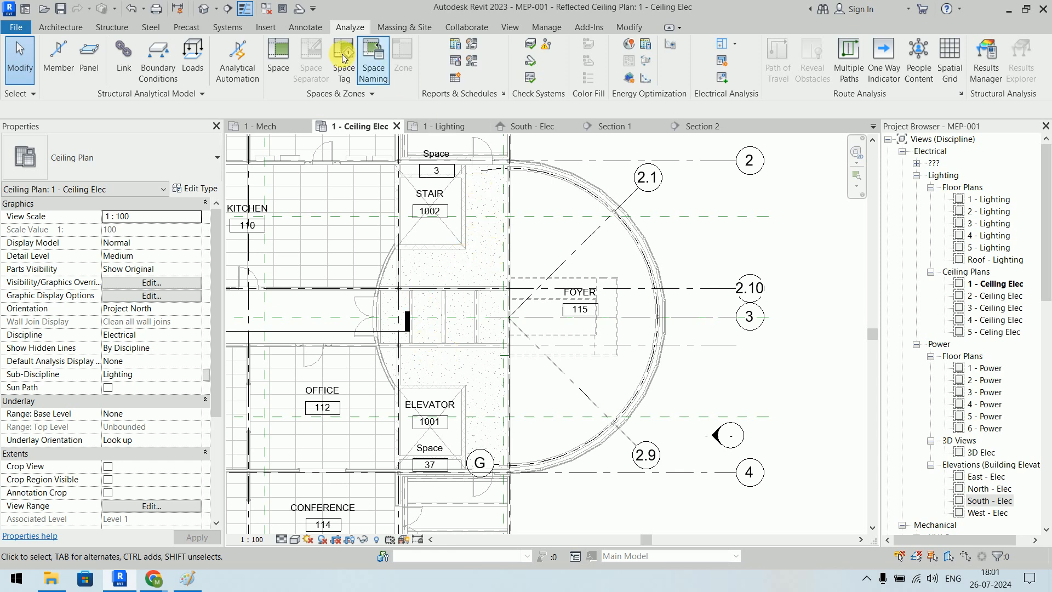
Place a tagged space with a 4000 offset in the unfilled foyer area between the stair and the elevator
left_click(277, 54)
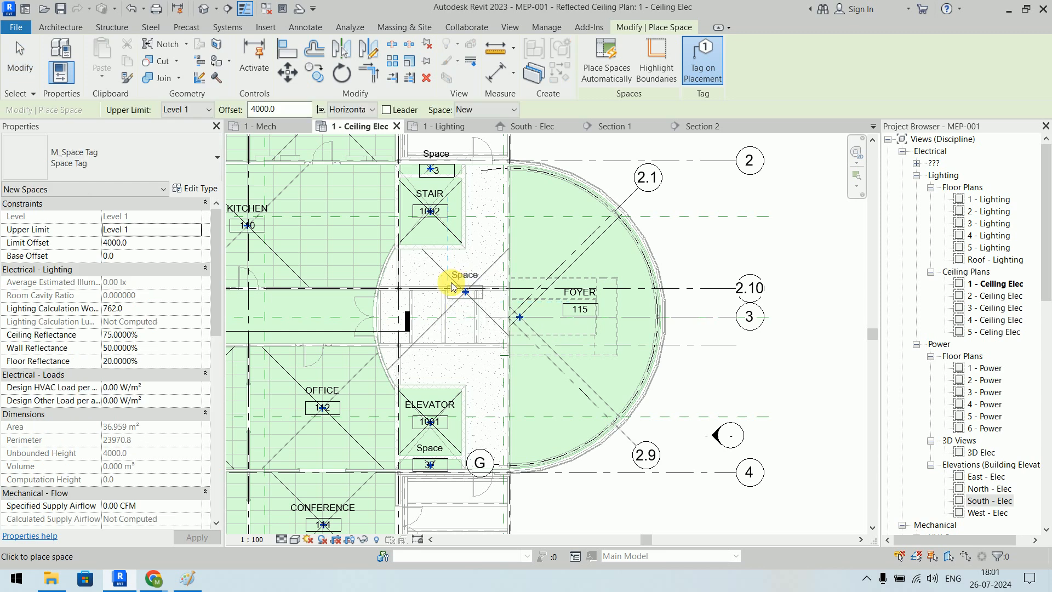
left_click(438, 302)
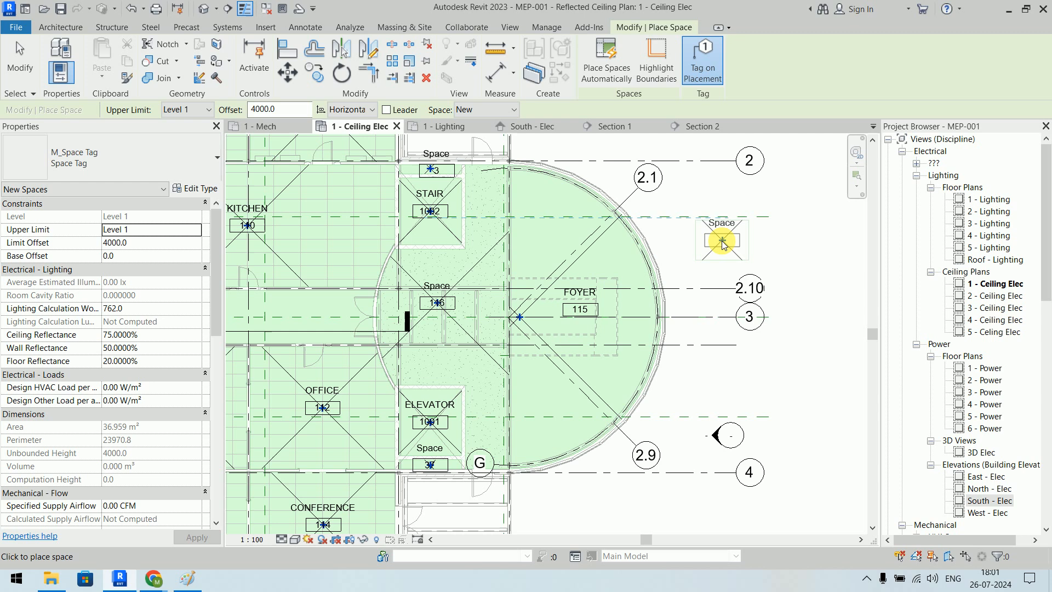
right_click(722, 243)
left_click(736, 246)
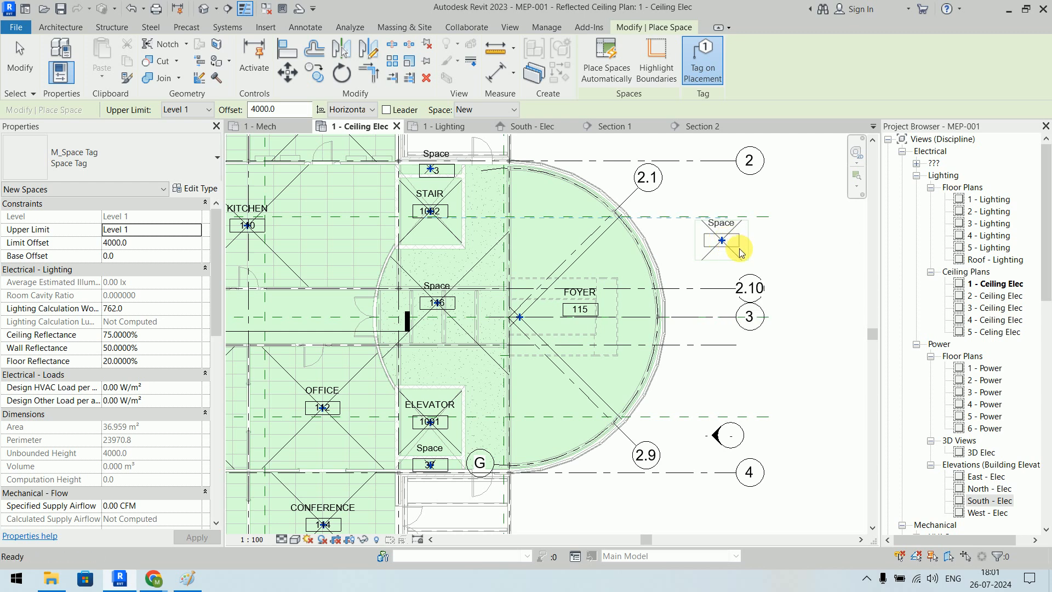
Set the limit offset of the new space between the stair and elevator to 5308.6
left_click(472, 265)
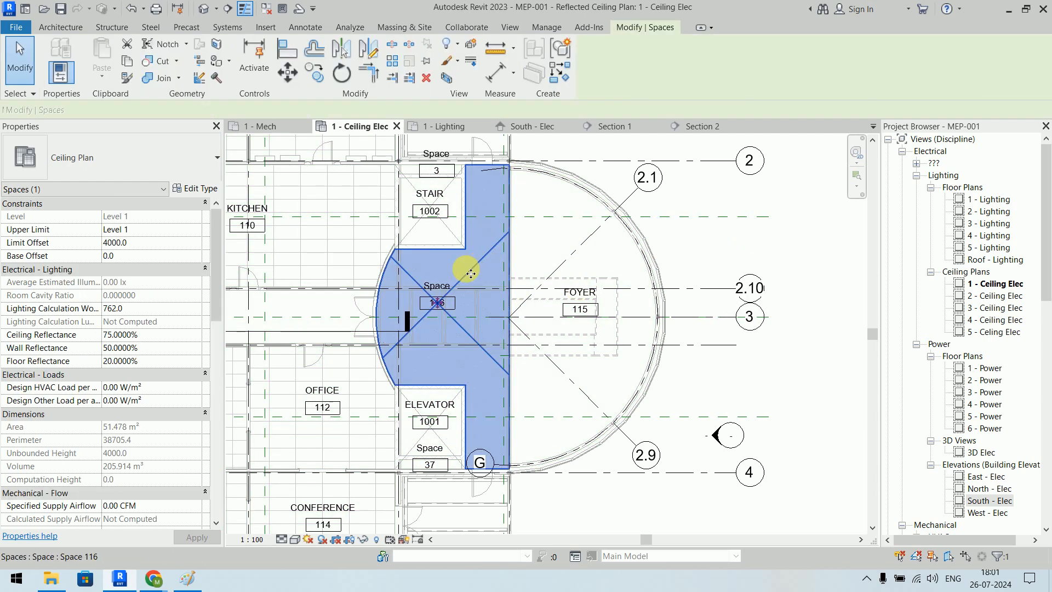
left_click(150, 244)
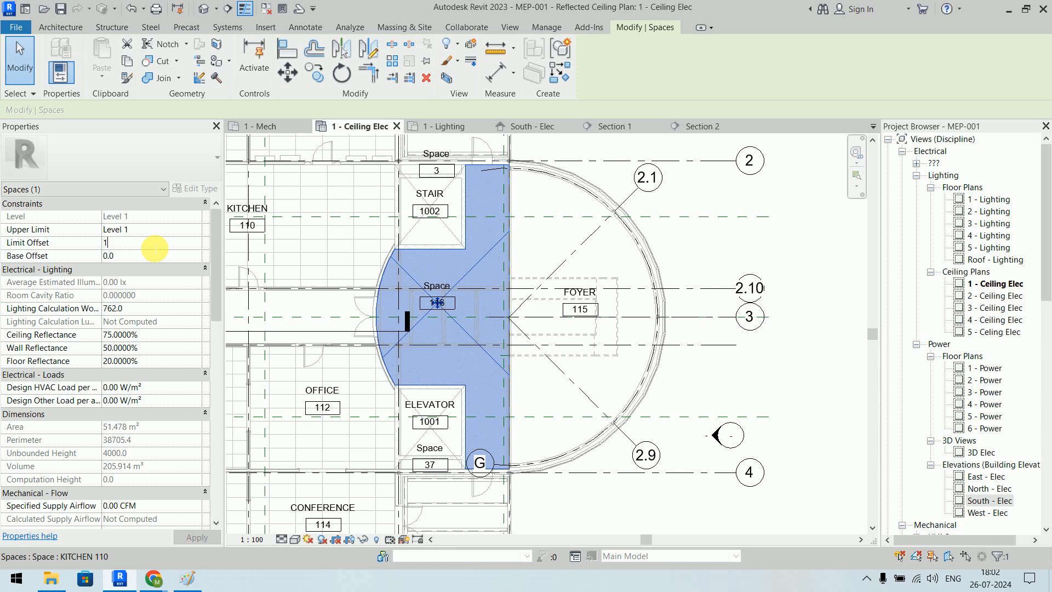
key("Return")
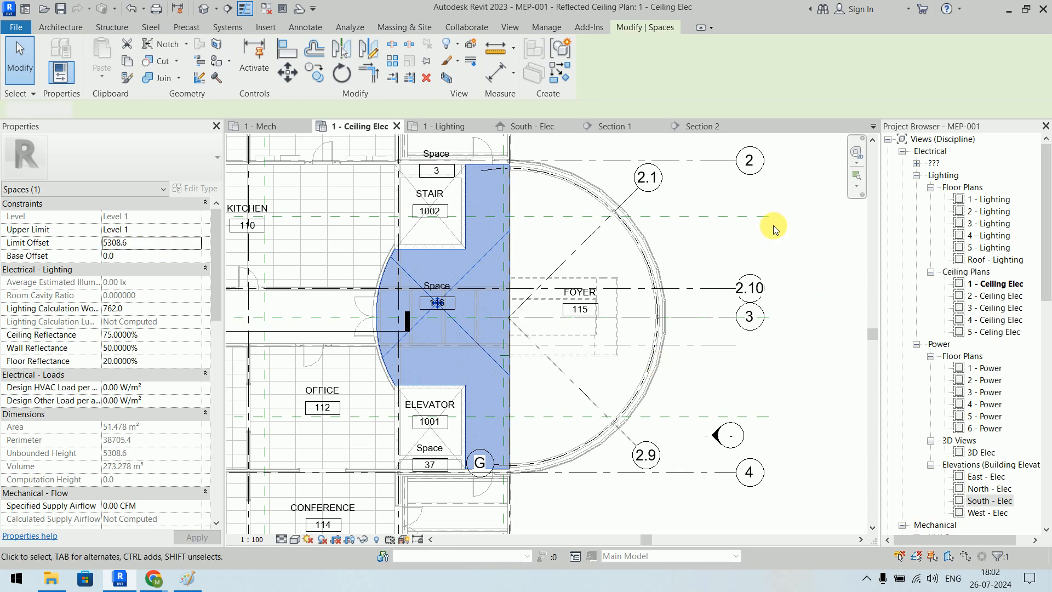
left_click(774, 225)
Move the Section 2 line so it cuts through both foyer spaces, and examine them in its section view
scroll(707, 244, "down", 3)
left_click_drag(447, 303, 626, 301)
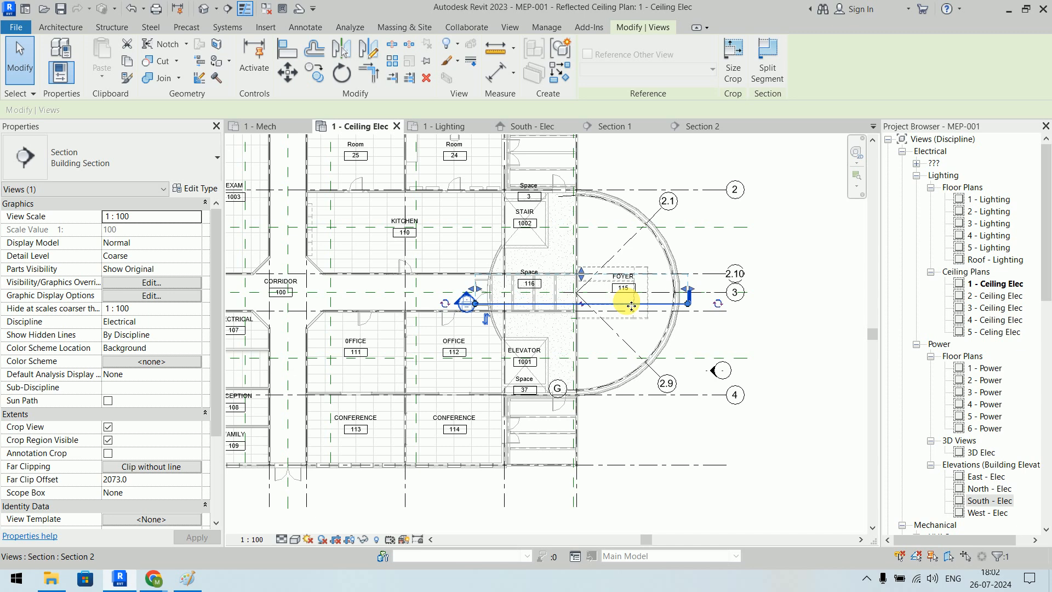
right_click(627, 301)
left_click(666, 304)
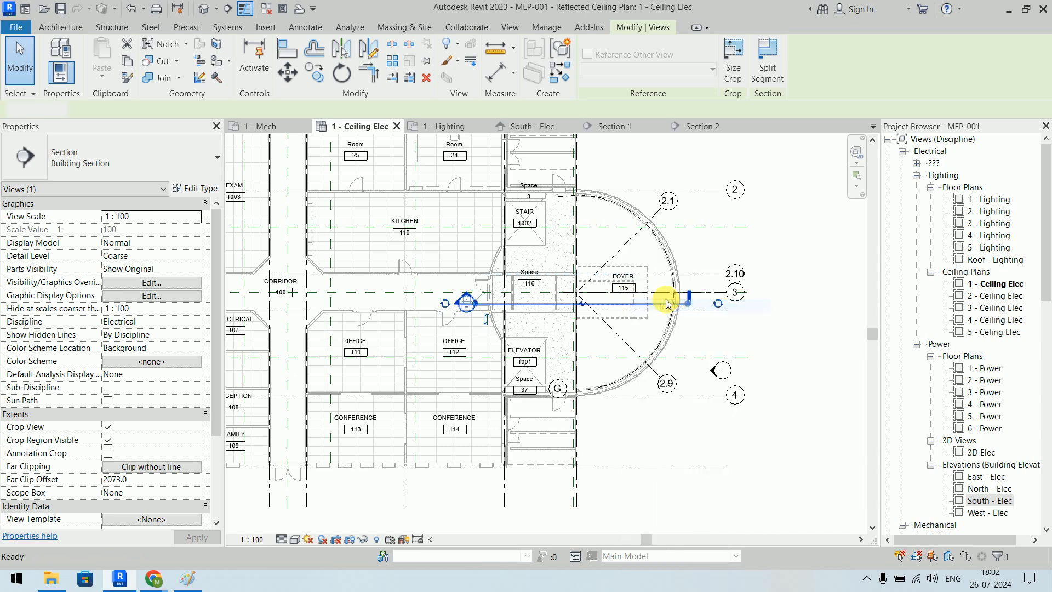
scroll(614, 418, "down", 3)
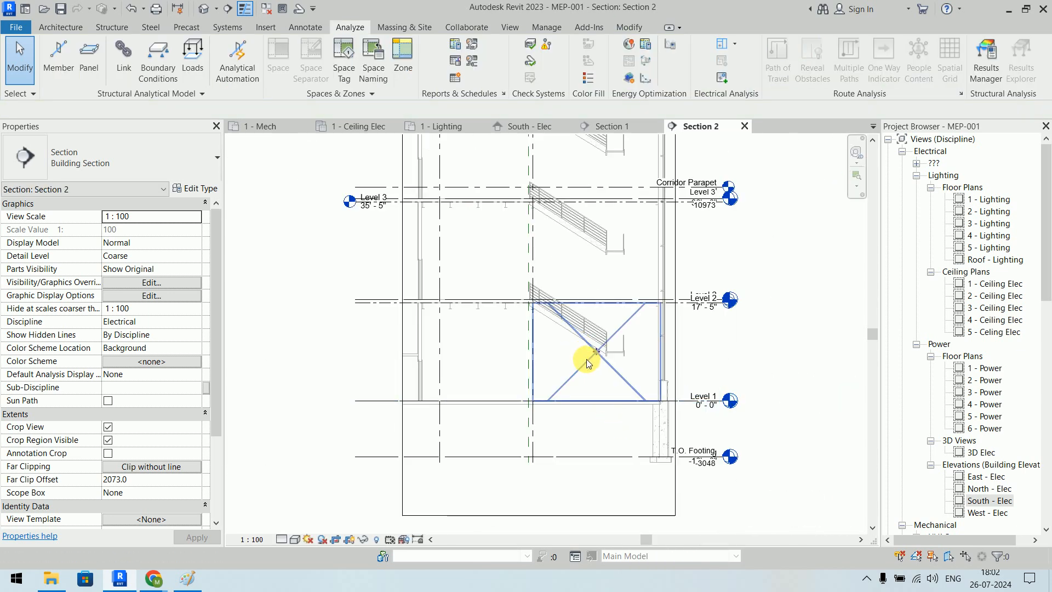
left_click(587, 360)
left_click(478, 344)
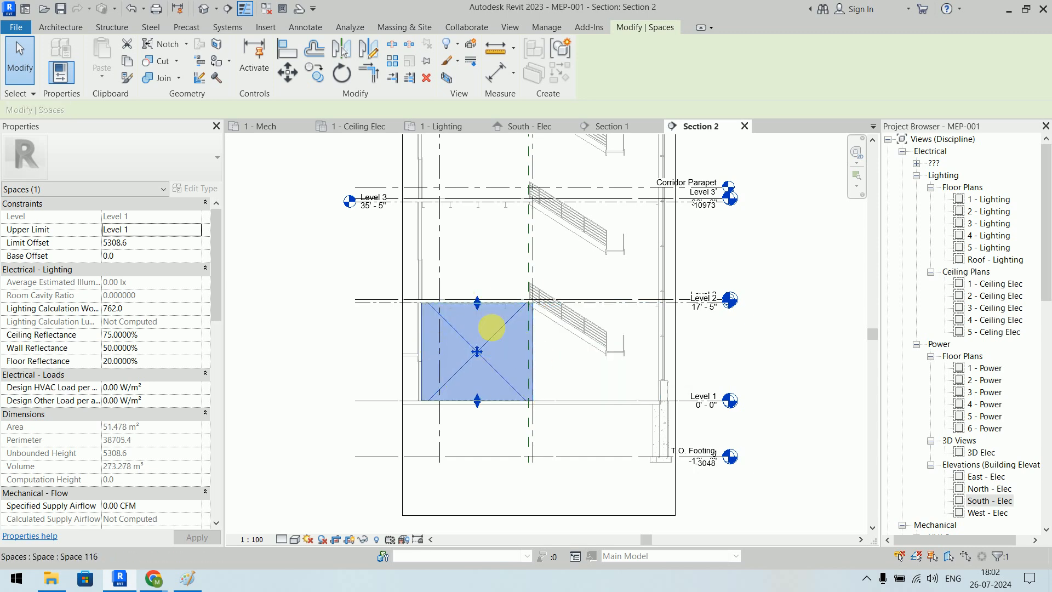
Set the FOYER 115 space's limit offset to 22555 to reach the Roof level, and compare it with the adjacent space
left_click(586, 370)
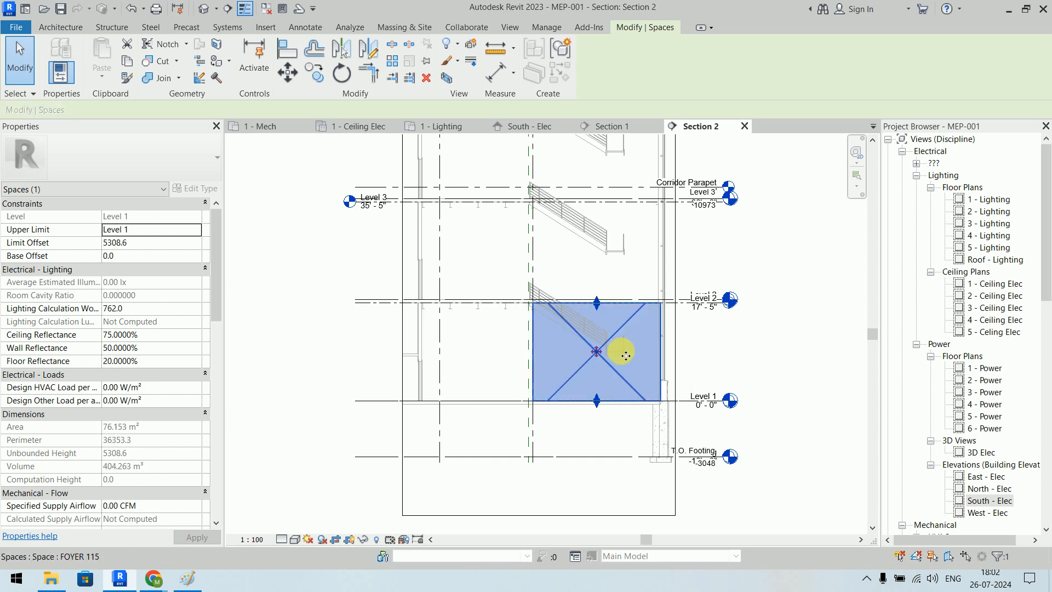
scroll(593, 336, "down", 2)
middle_click_drag(594, 335, 547, 432)
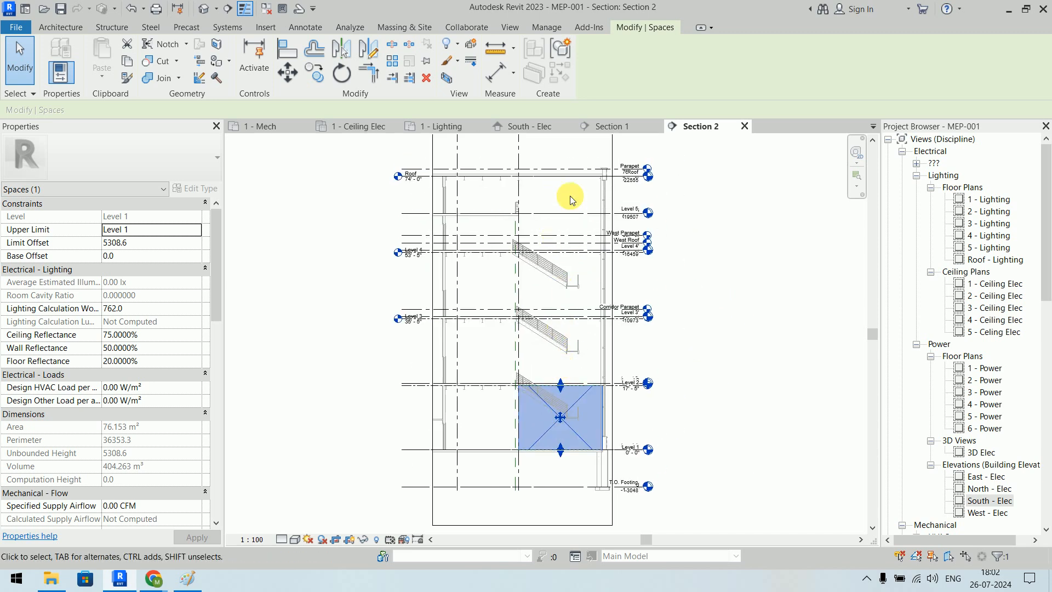
left_click(151, 243)
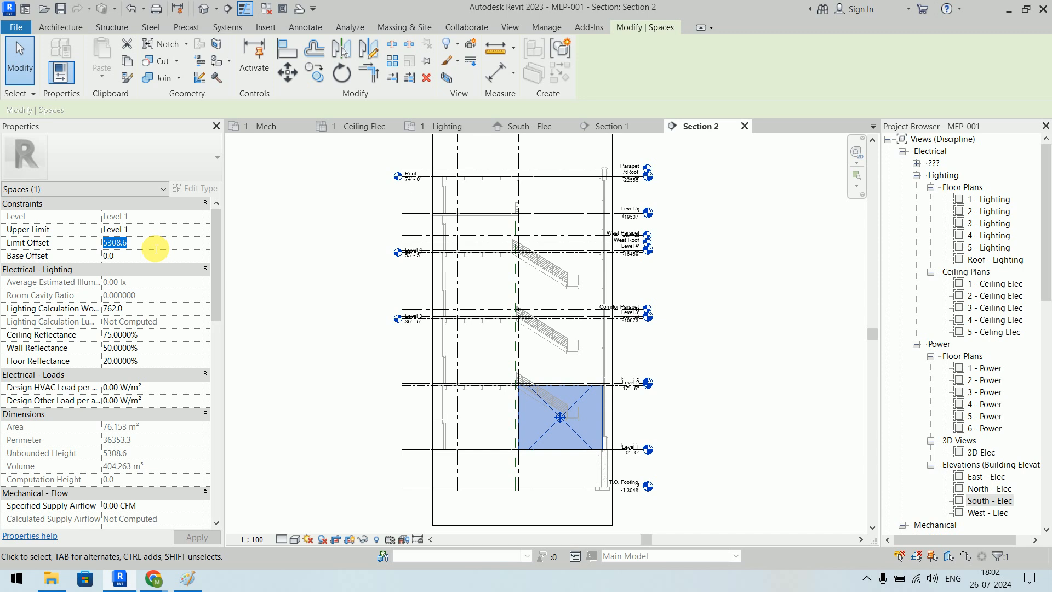
type("22555")
key("Return")
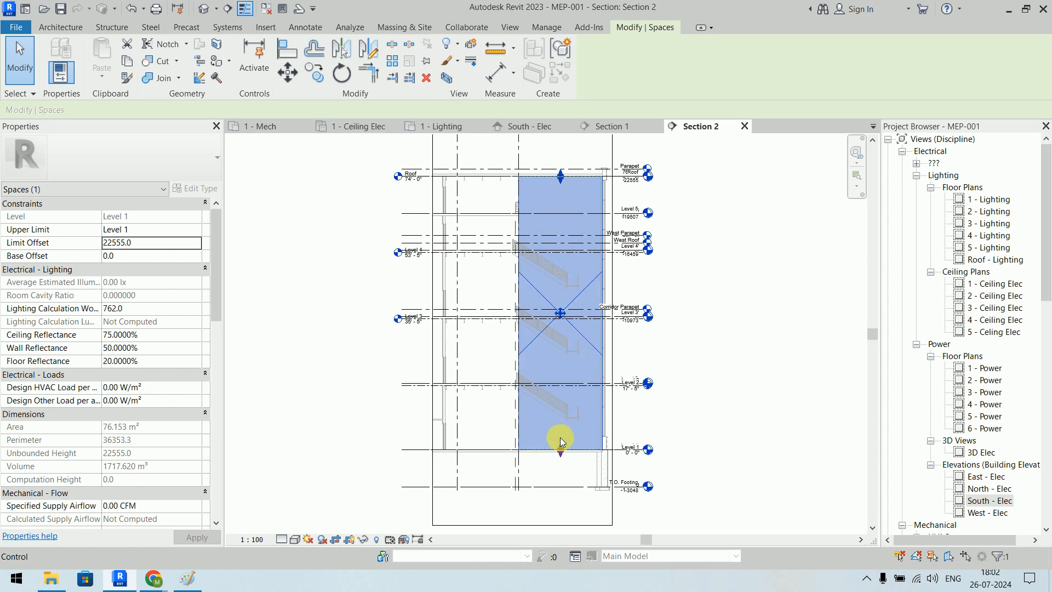
left_click(482, 415)
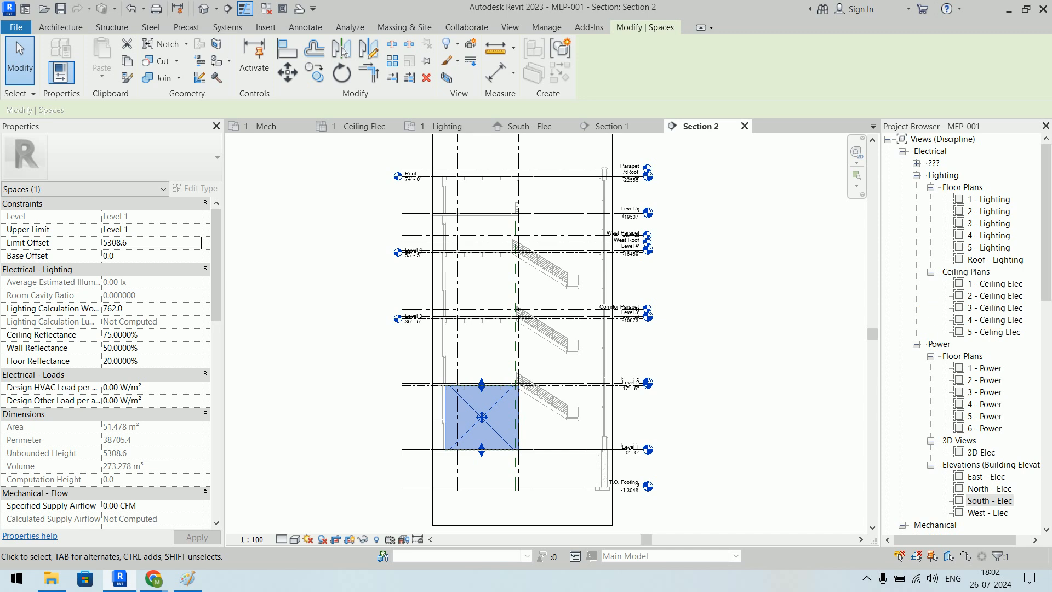
left_click(751, 317)
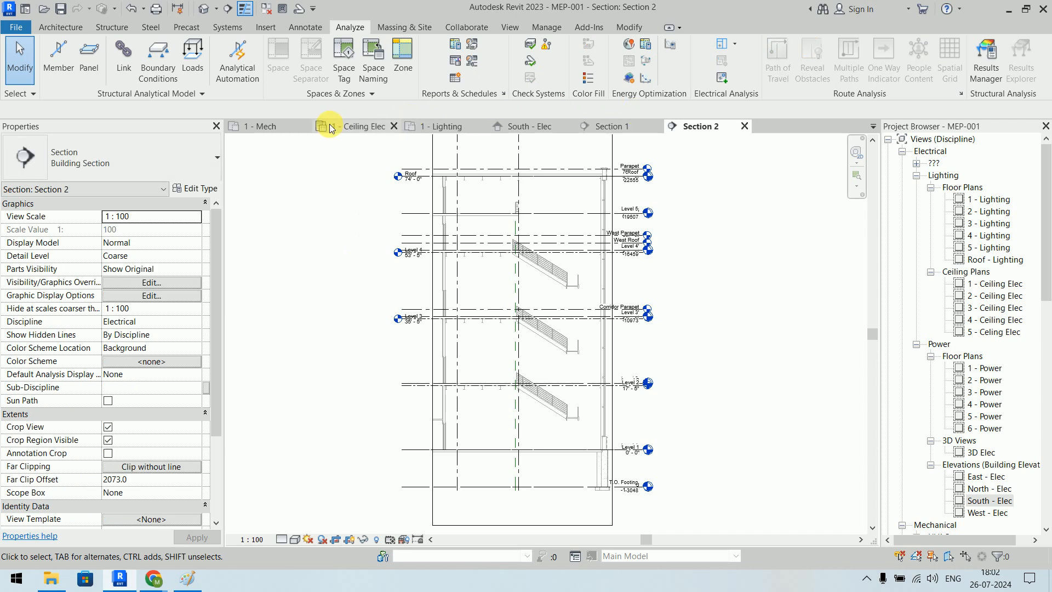
On the 1 - Ceiling Elec plan, rename space 116 as Foyer GF through its tag
left_click(372, 126)
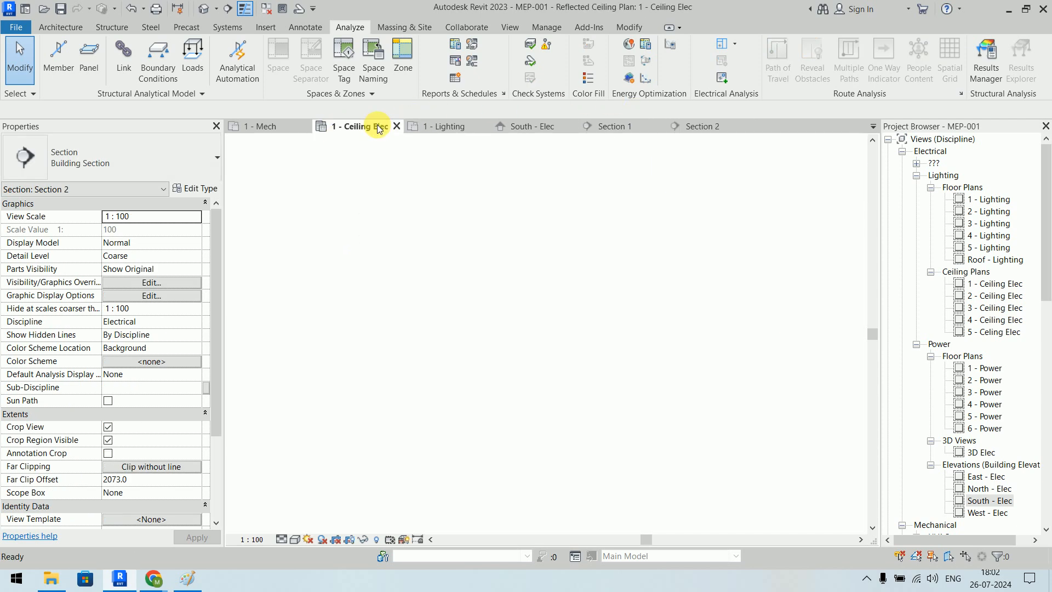
scroll(560, 281, "up", 3)
scroll(561, 281, "up", 3)
double_click(460, 242)
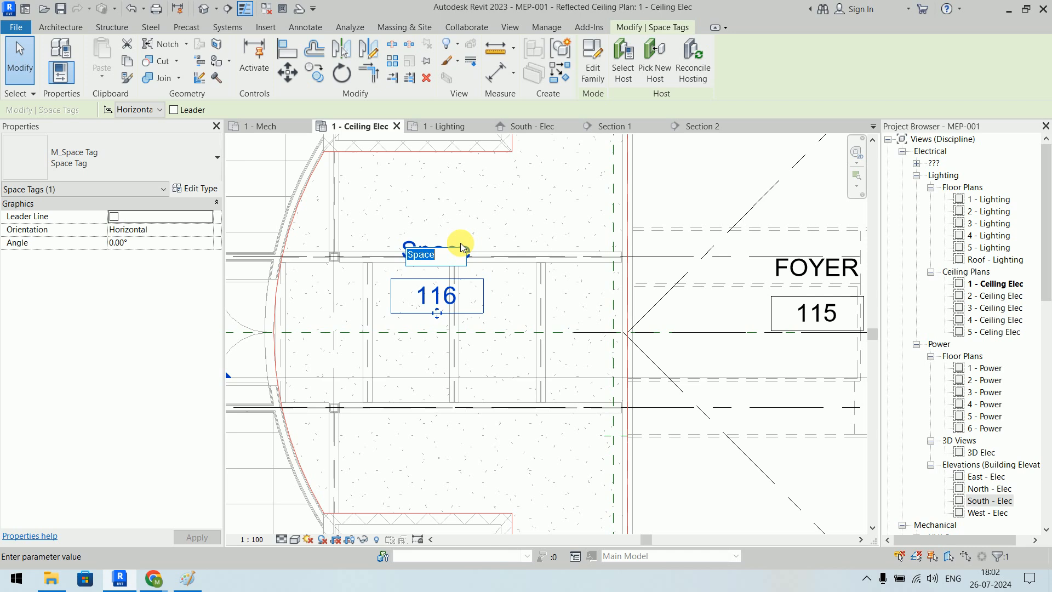
type("Foyer GF")
left_click(459, 242)
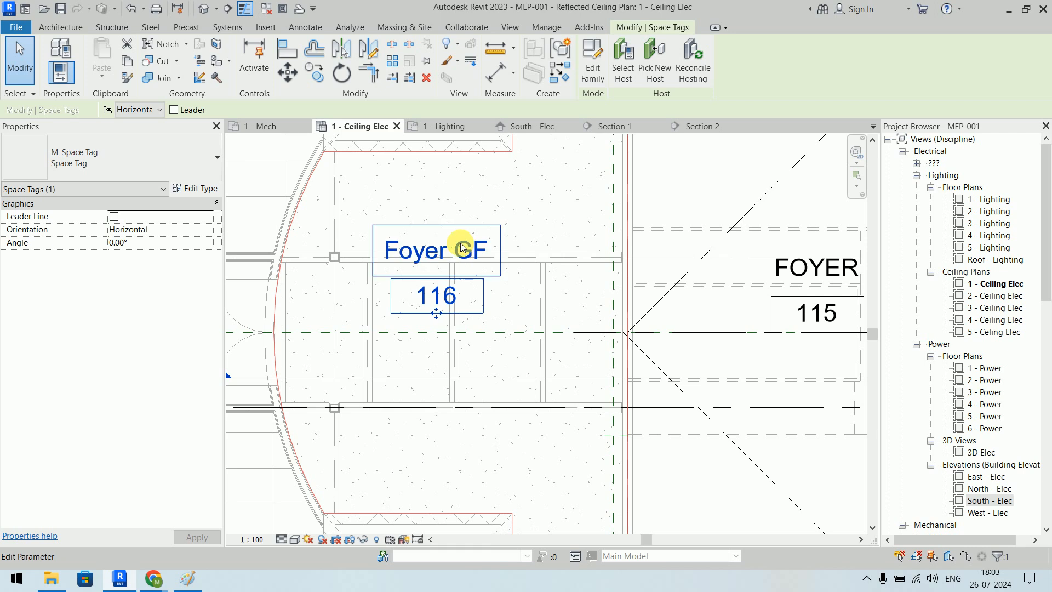
left_click(523, 280)
scroll(474, 244, "down", 2)
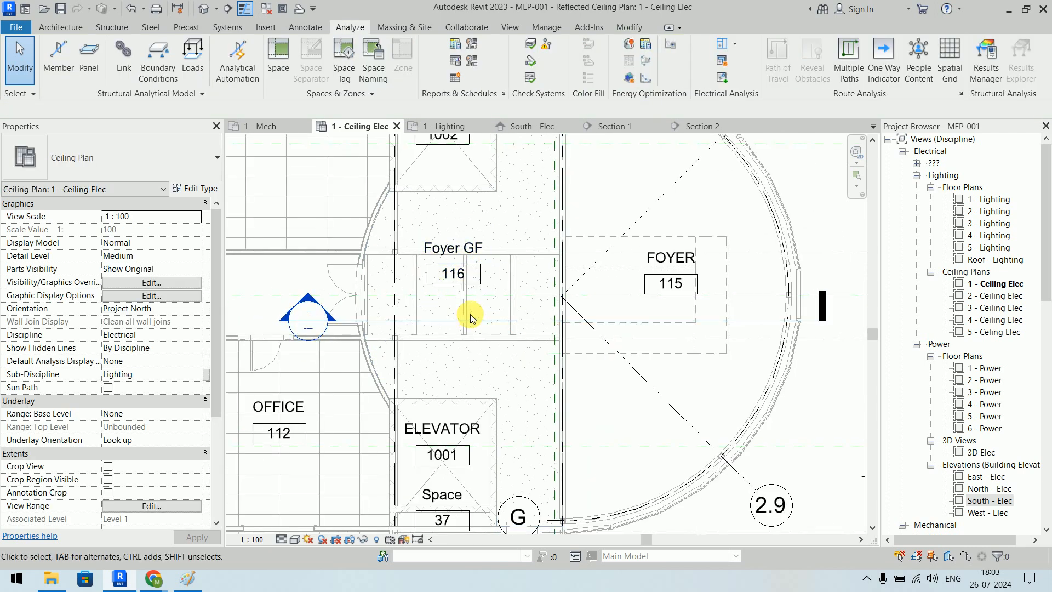
Examine the unnamed spaces on the Level 1 ceiling plan, from the stair area across to the separate west building
middle_click_drag(515, 258, 544, 406)
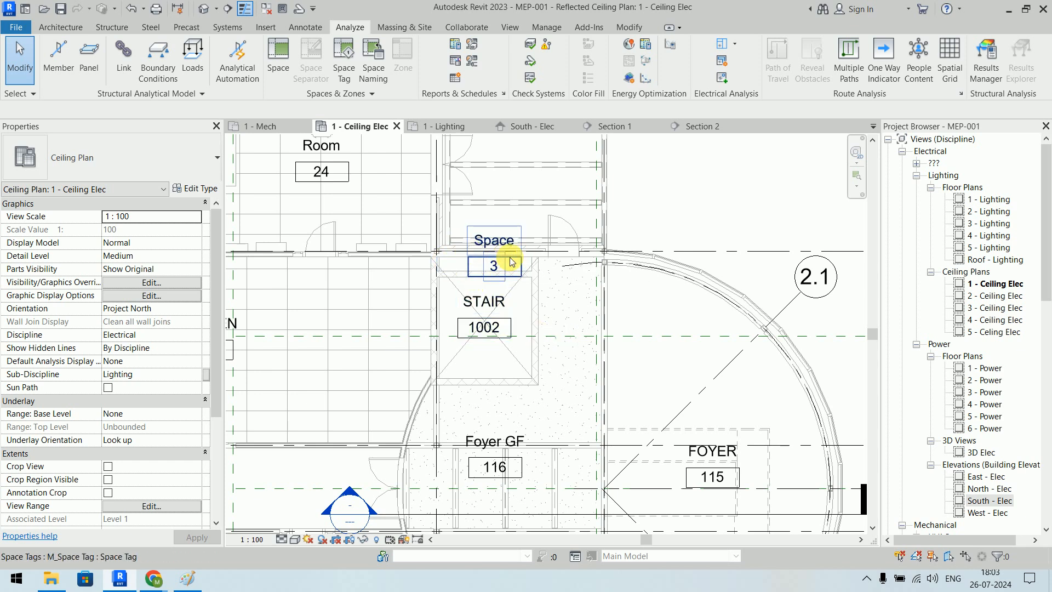
scroll(535, 273, "down", 5)
middle_click_drag(377, 282, 688, 301)
middle_click_drag(521, 298, 747, 318)
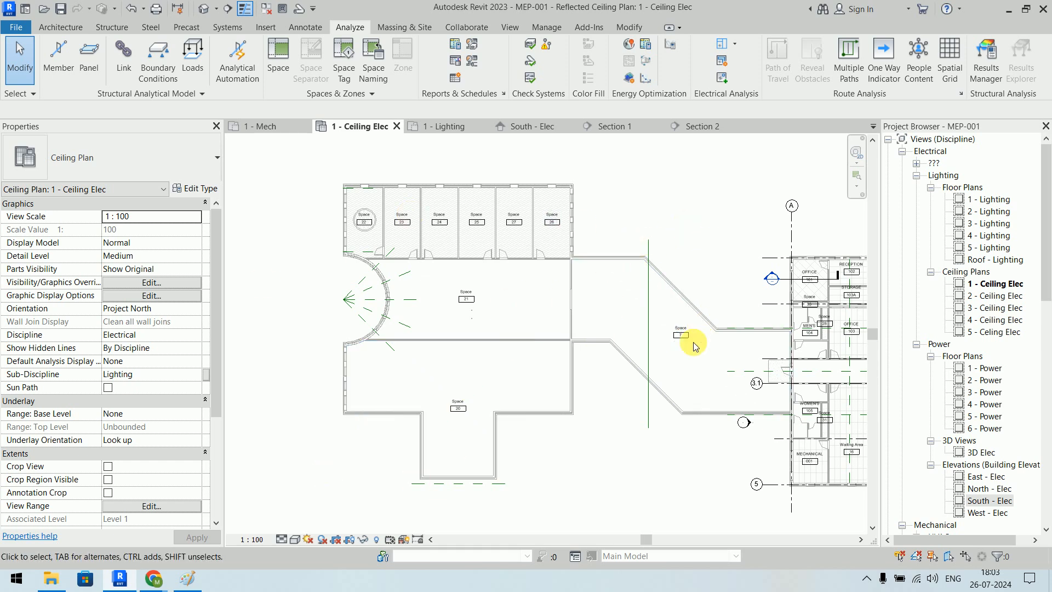
Delete the tag of the unnamed space in the narrow strip beside STAIR 1002 on the Level 1 ceiling plan
middle_click_drag(684, 255, 289, 215)
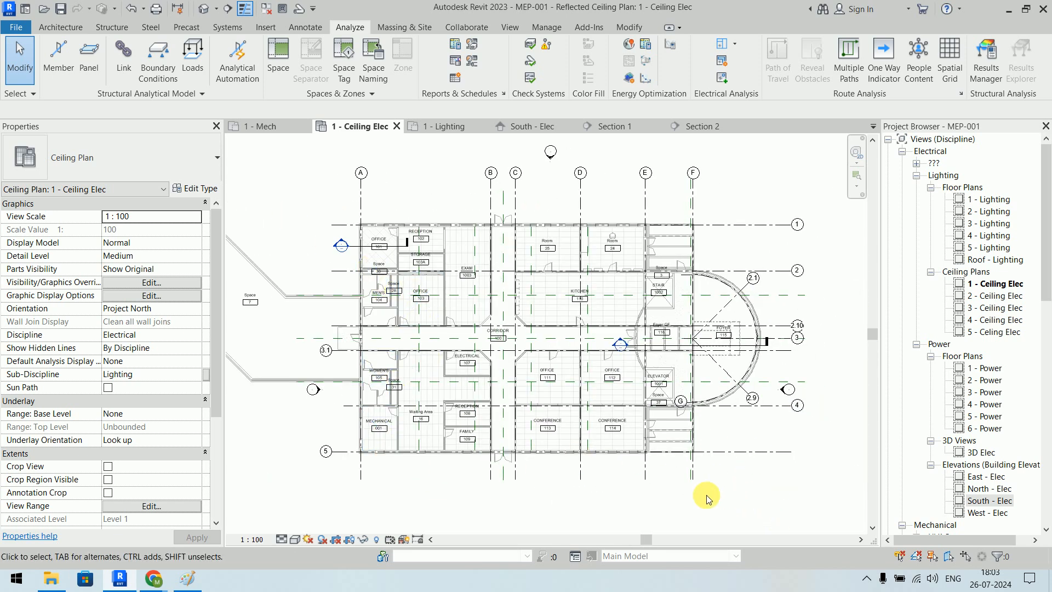
scroll(400, 403, "up", 5)
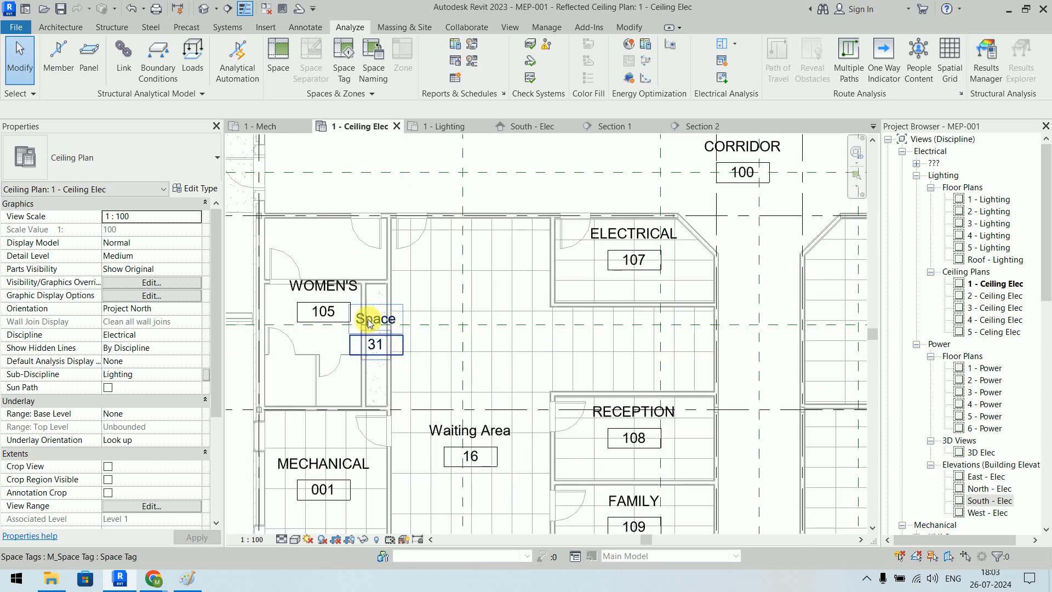
scroll(379, 320, "down", 5)
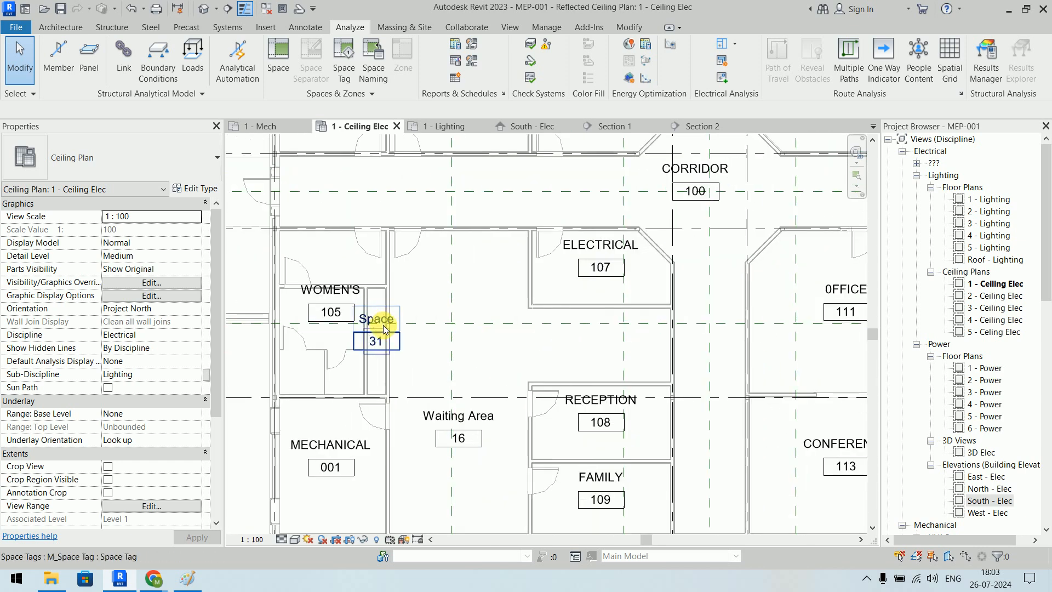
middle_click_drag(458, 327, 490, 397)
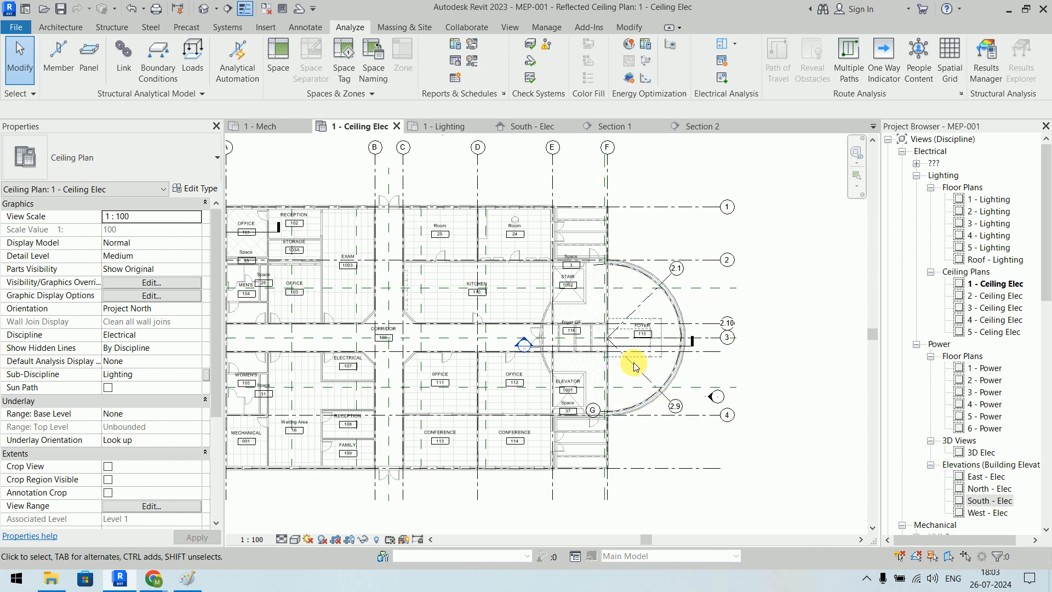
scroll(577, 248, "up", 10)
left_click(530, 218)
key("Delete")
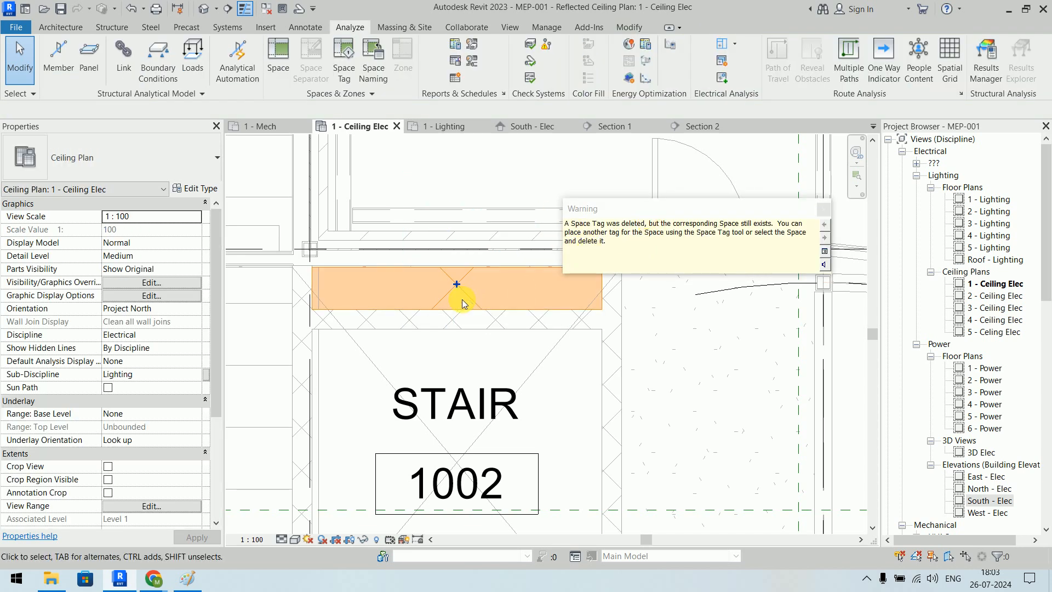
left_click(694, 319)
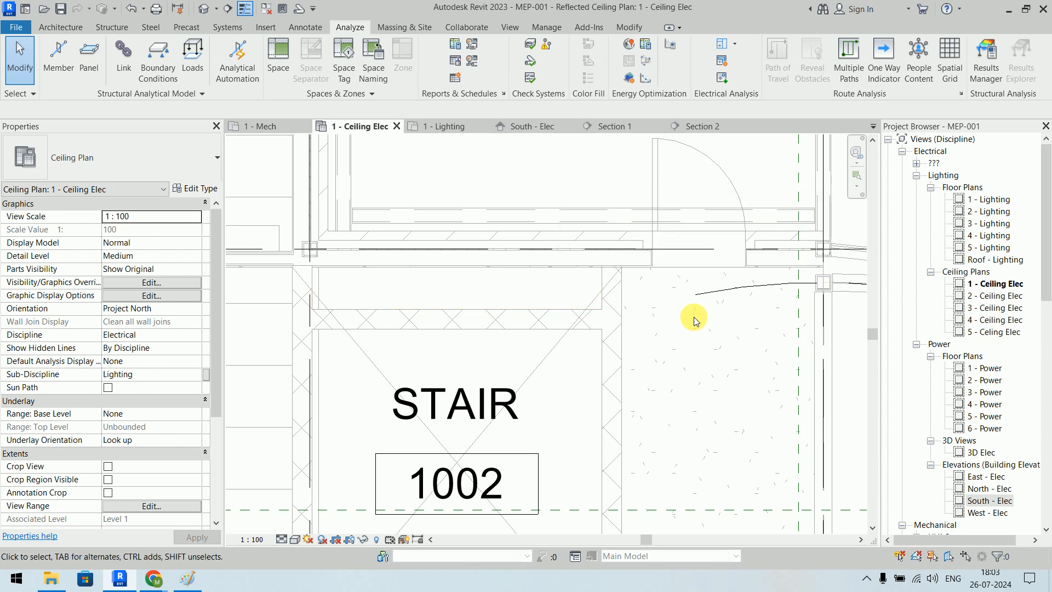
Remove the untagged space beside STAIR 1002 from the plan and dismiss the resulting warning
left_click(467, 286)
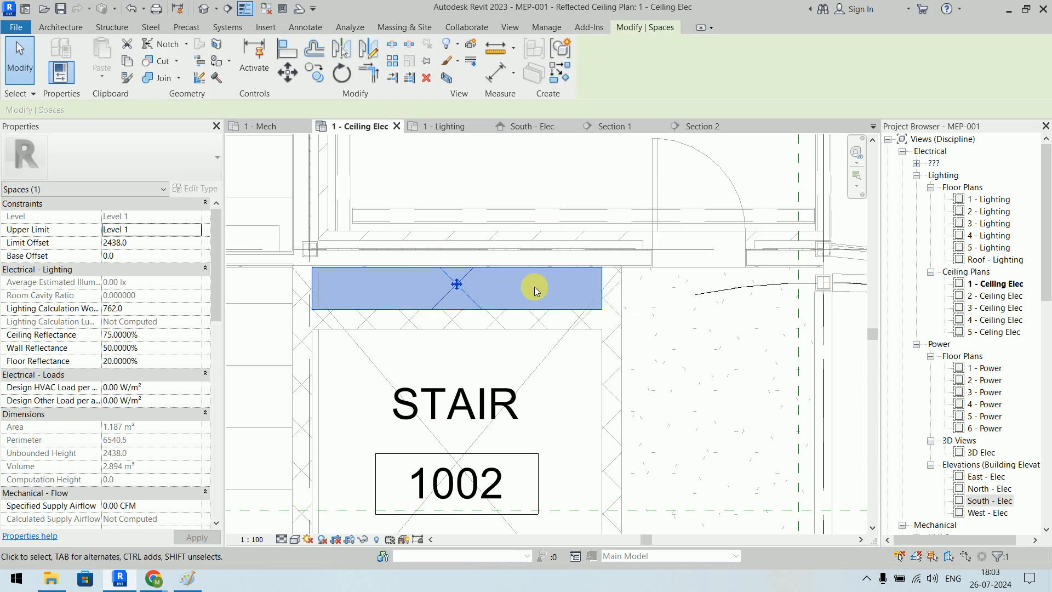
key("Delete")
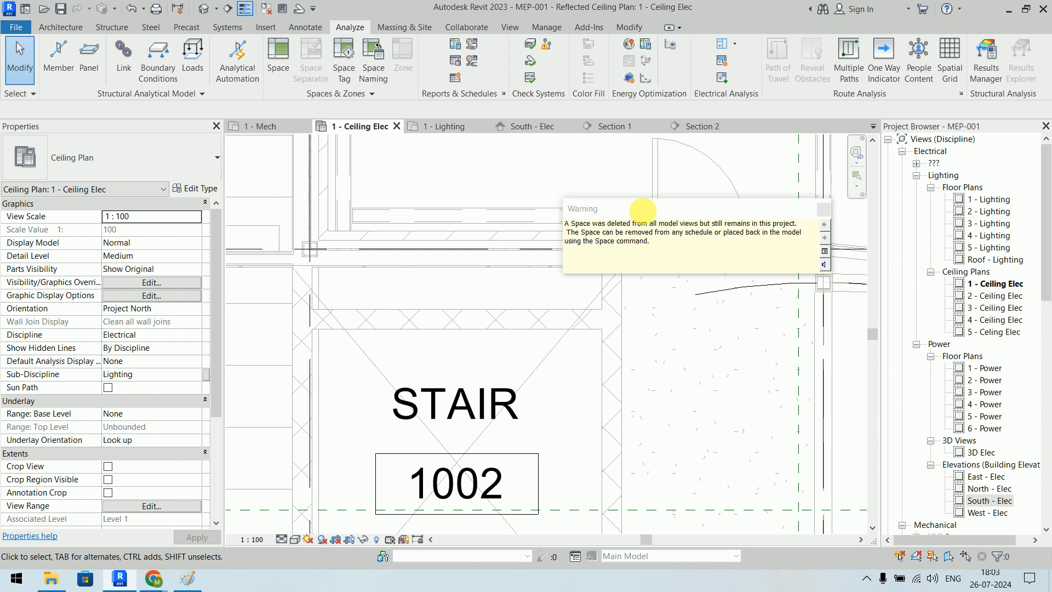
left_click_drag(644, 211, 563, 179)
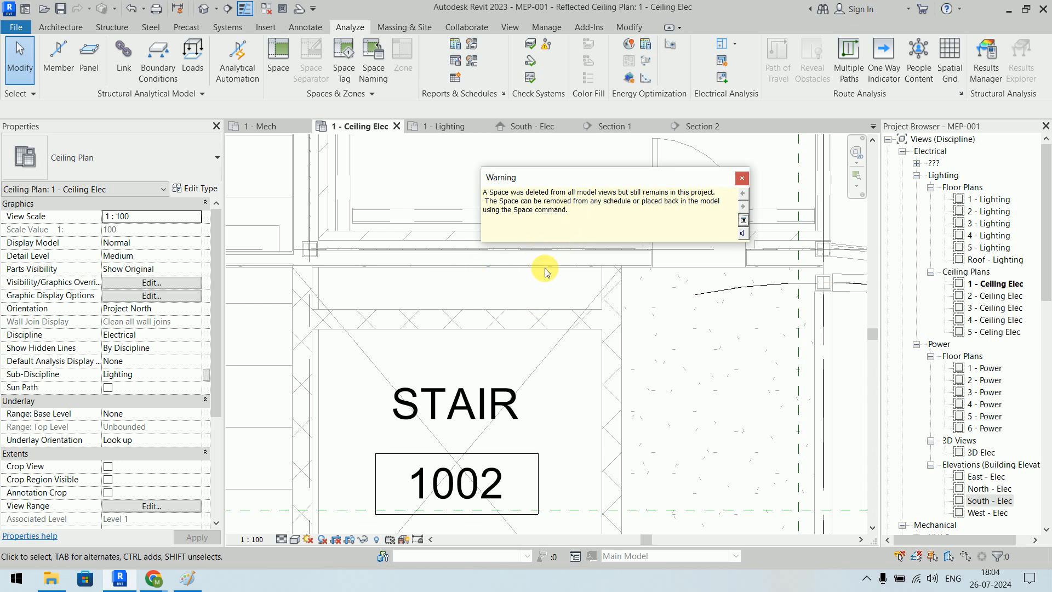
left_click(741, 177)
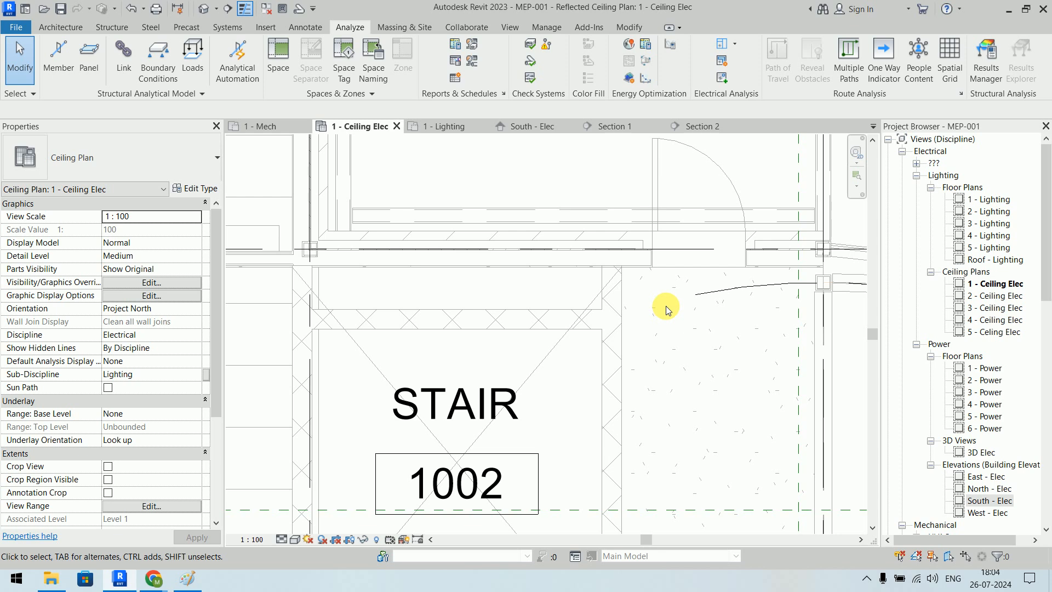
Examine the remaining unnamed spaces around the elevator, the men's room and the separate west building
scroll(632, 310, "down", 6)
middle_click_drag(623, 329, 484, 170)
scroll(524, 420, "down", 2)
middle_click_drag(547, 333, 588, 166)
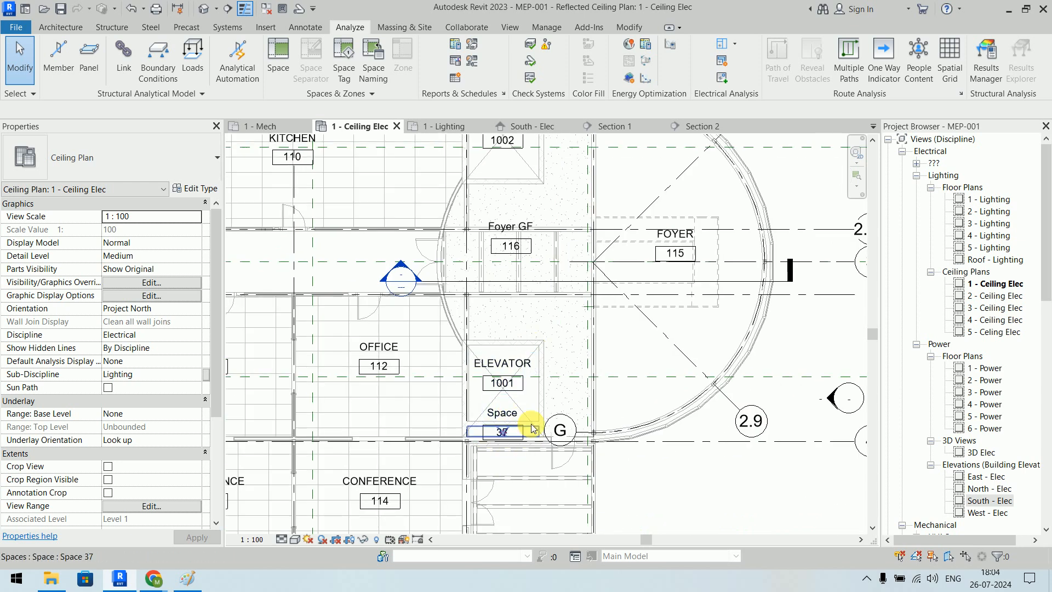
scroll(505, 430, "down", 5)
middle_click_drag(347, 404, 564, 390)
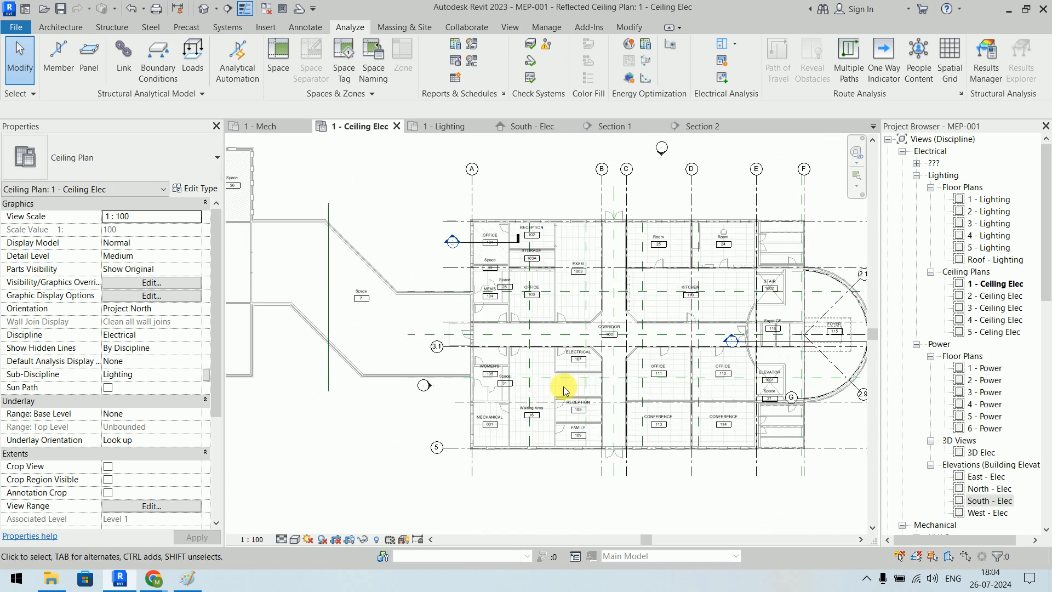
scroll(564, 390, "up", 5)
middle_click_drag(550, 308, 519, 526)
scroll(413, 297, "up", 2)
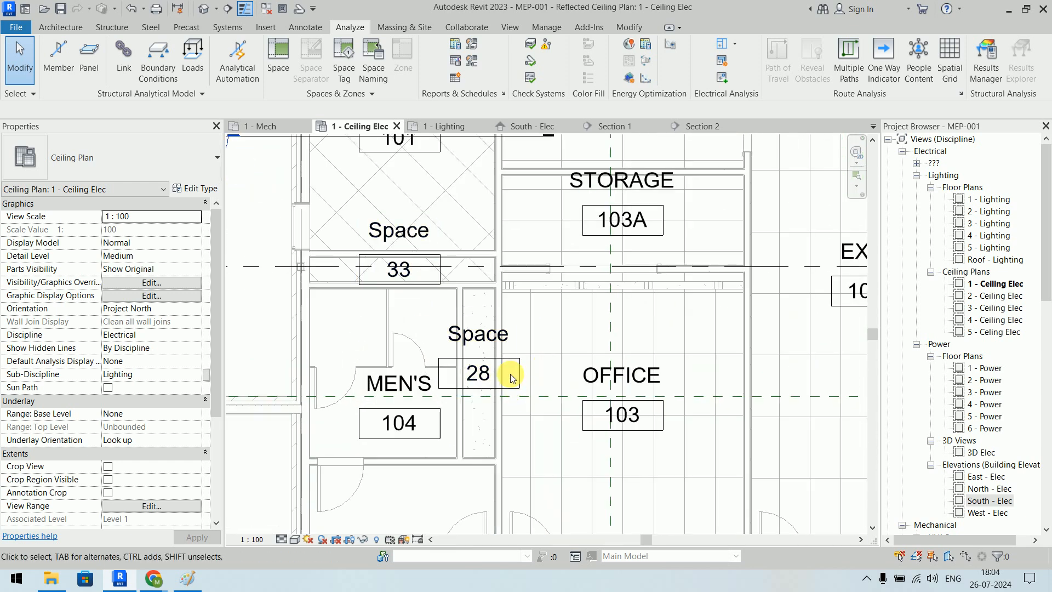
scroll(513, 374, "down", 3)
middle_click_drag(507, 368, 892, 319)
middle_click_drag(566, 352, 700, 282)
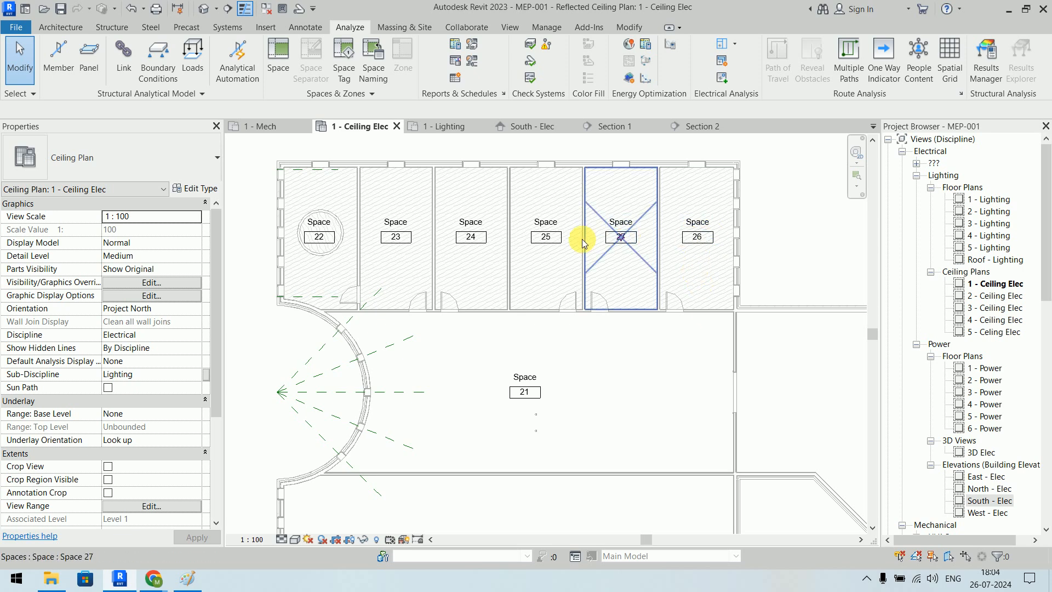
middle_click_drag(536, 378, 526, 194)
scroll(606, 274, "down", 5)
middle_click_drag(688, 287, 330, 294)
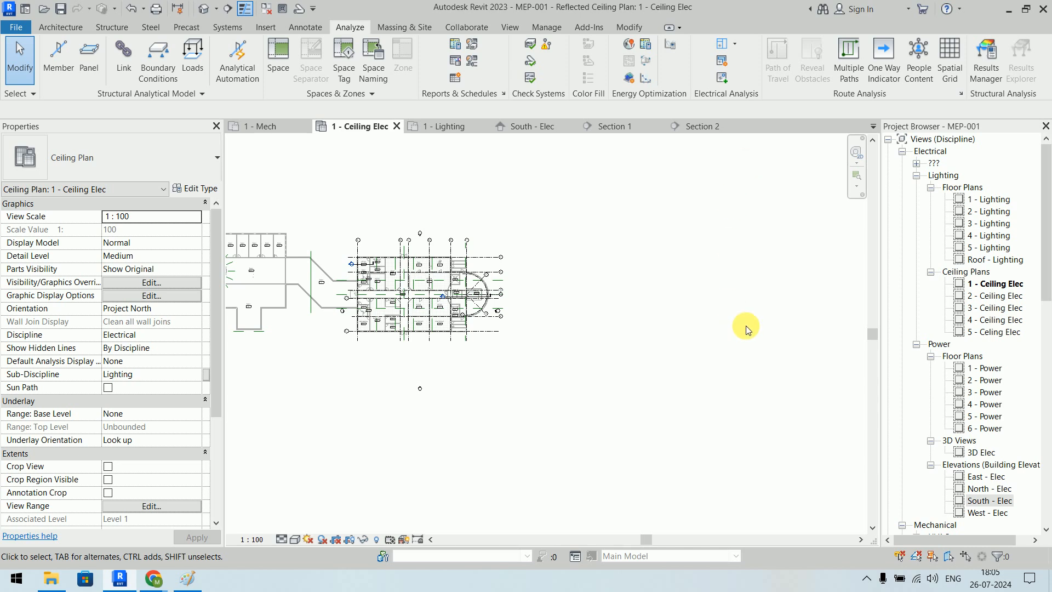
Show the System Browser, widen it, and list the spaces of the Default zone in its Zones view
right_click(690, 201)
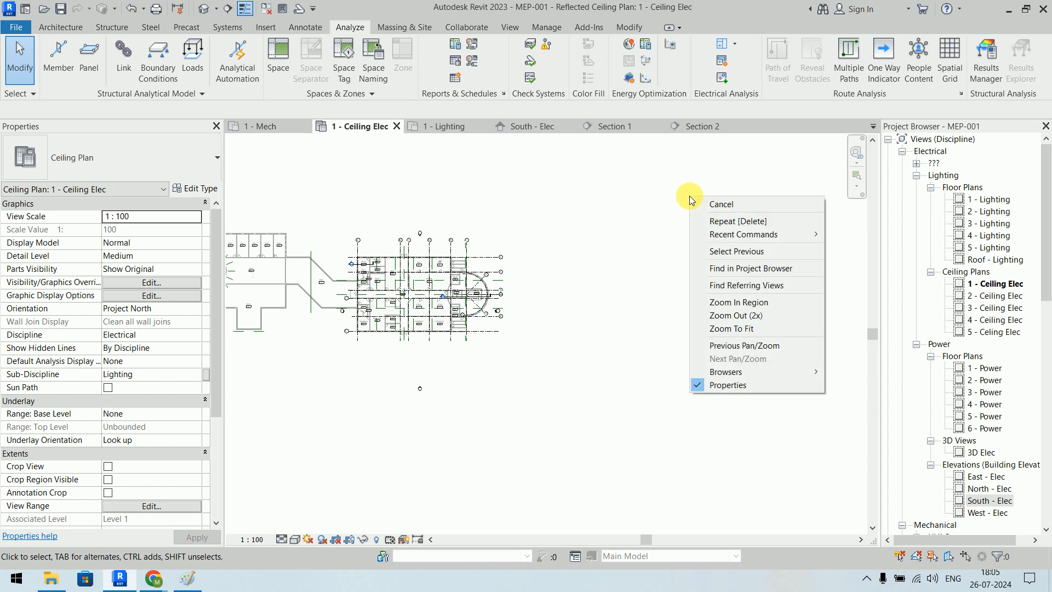
mouse_move(746, 376)
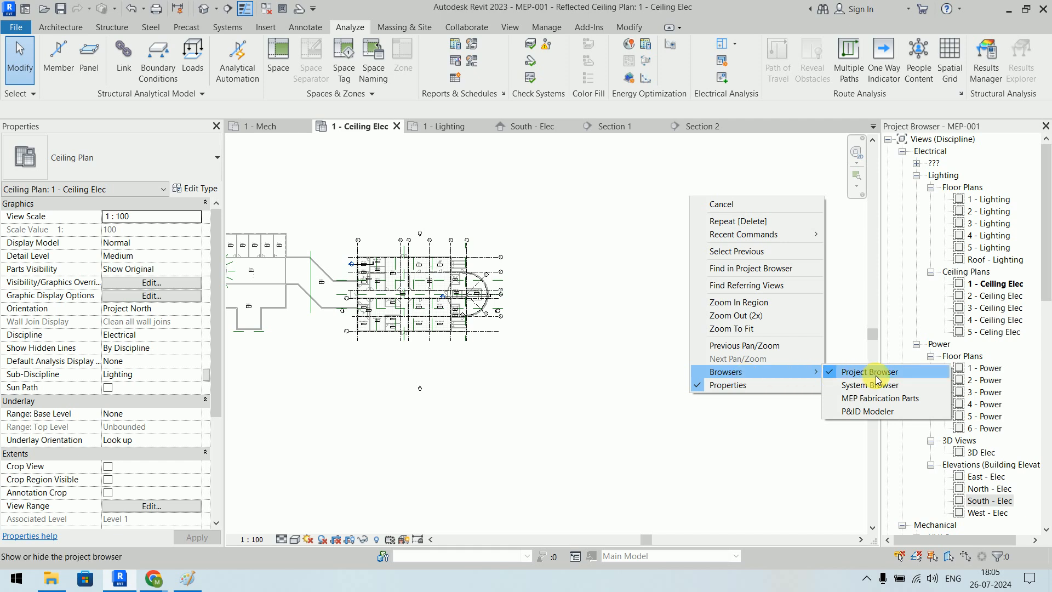
left_click(900, 390)
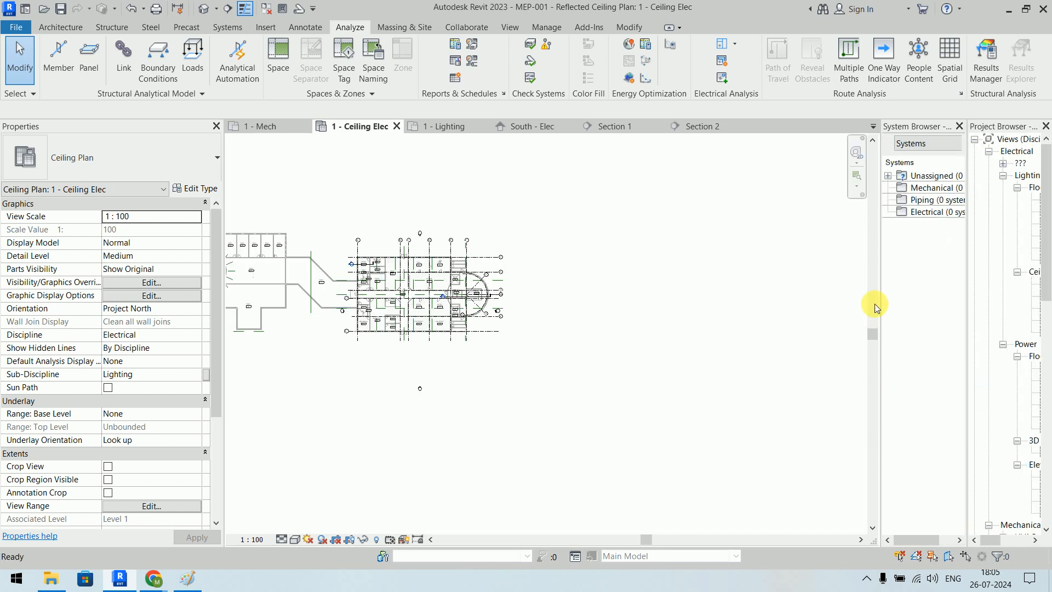
left_click_drag(880, 272, 748, 273)
left_click(845, 143)
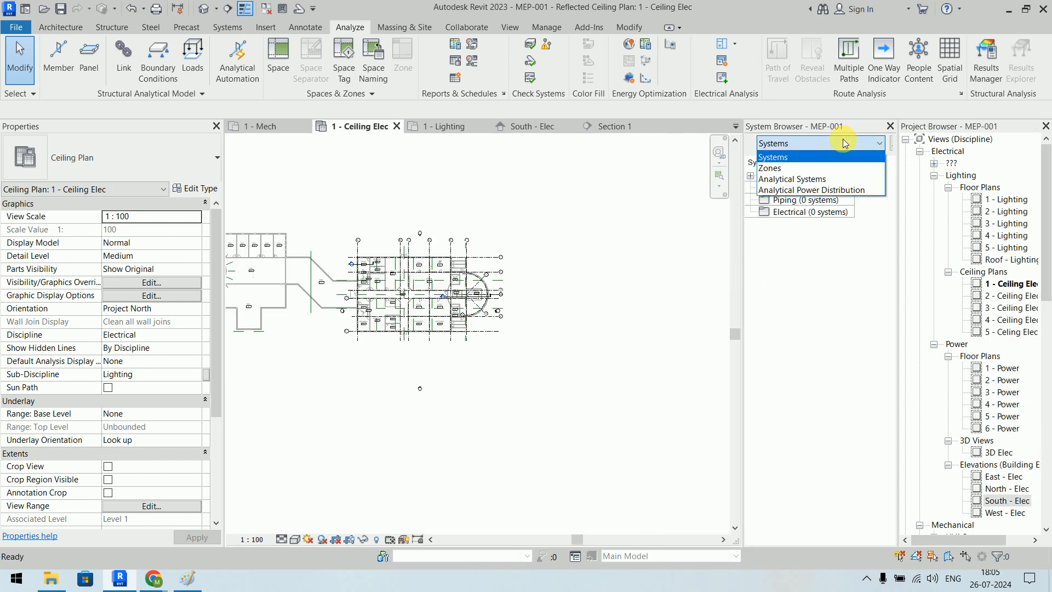
left_click(825, 168)
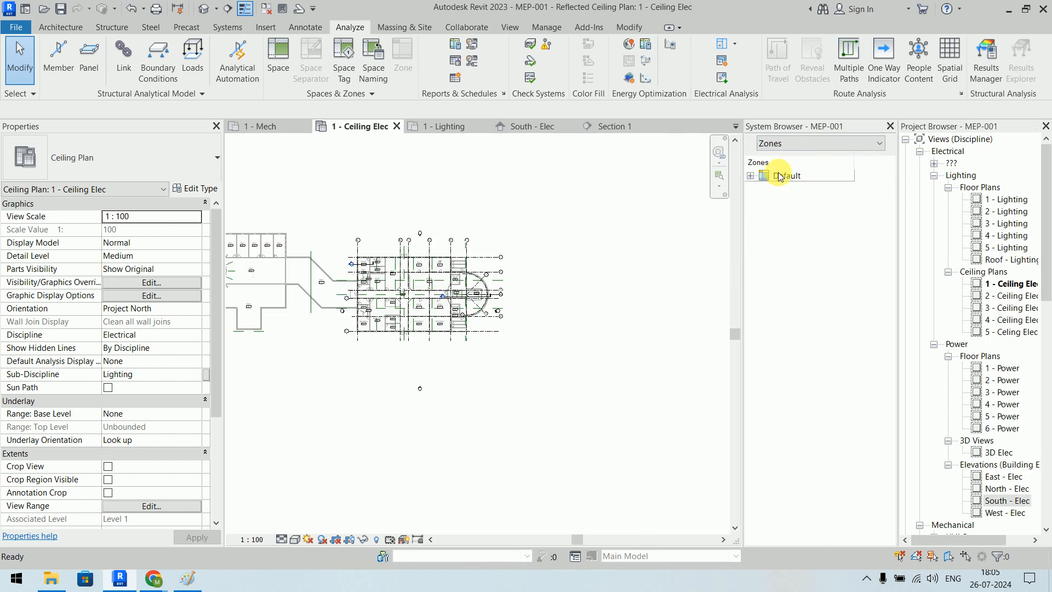
left_click(750, 176)
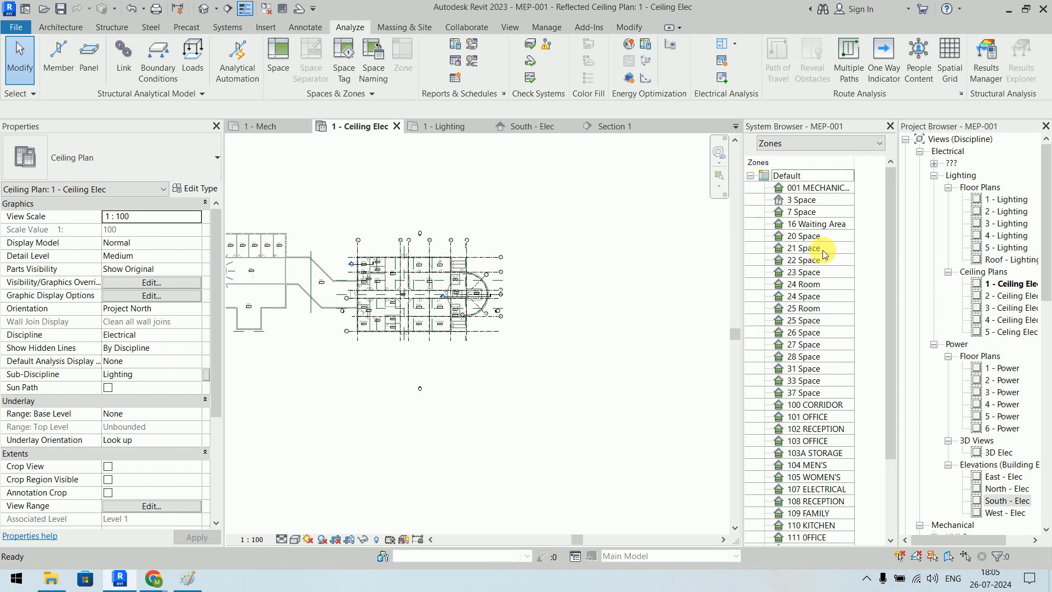
Delete every entry still named Space (3, 7, 20–28, 31, 33 and 37) from the Default zone with its tags, and close the System Browser
left_click(813, 200)
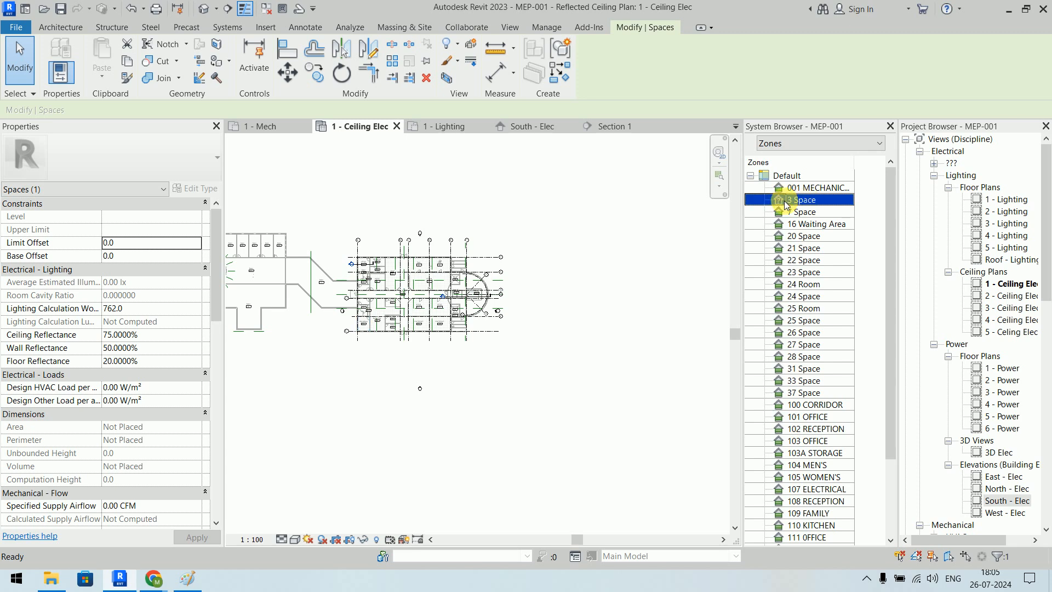
left_click(825, 211, "ctrl")
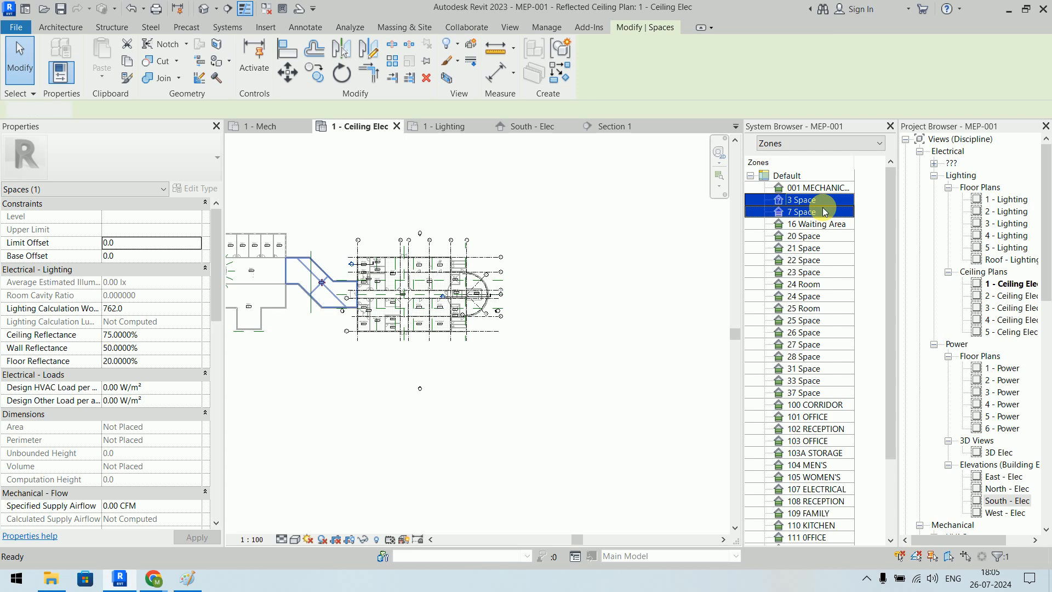
left_click(825, 234, "ctrl")
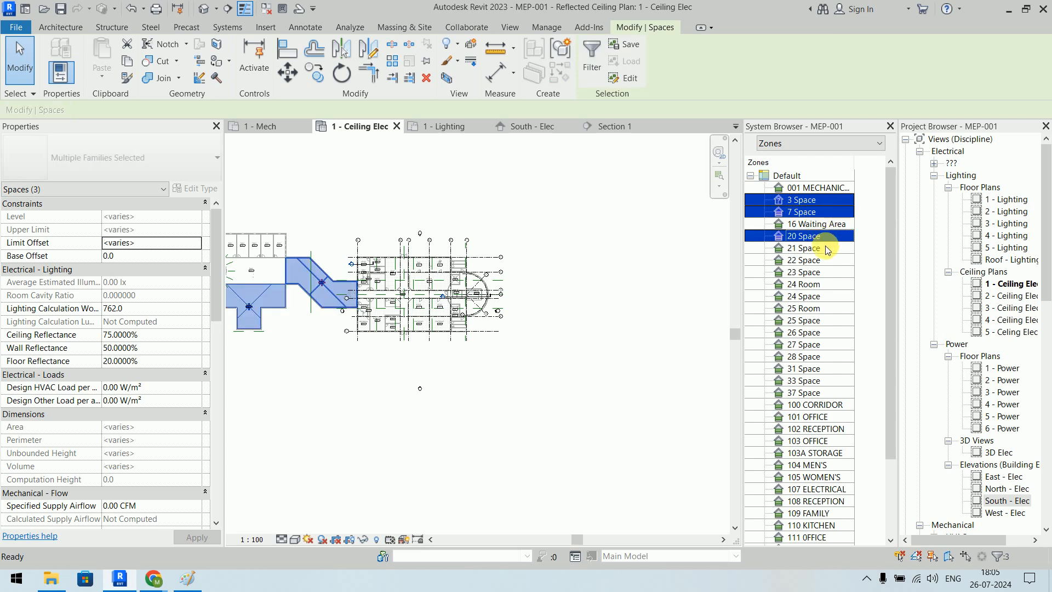
left_click(825, 248, "ctrl")
left_click(826, 259, "ctrl")
left_click(826, 271, "ctrl")
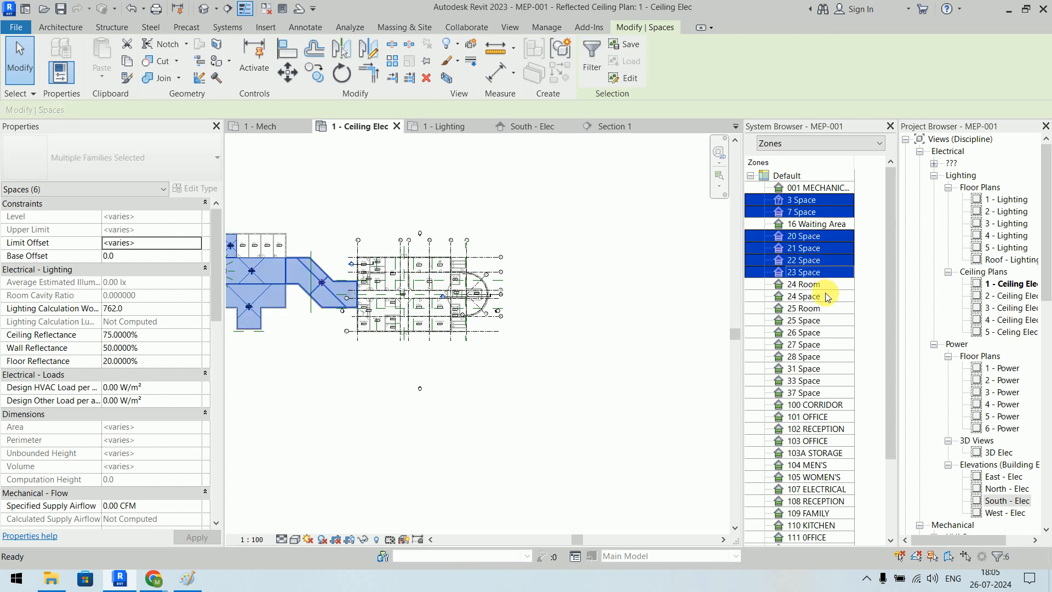
left_click(825, 296, "ctrl")
left_click(824, 320, "ctrl")
left_click(825, 332, "ctrl")
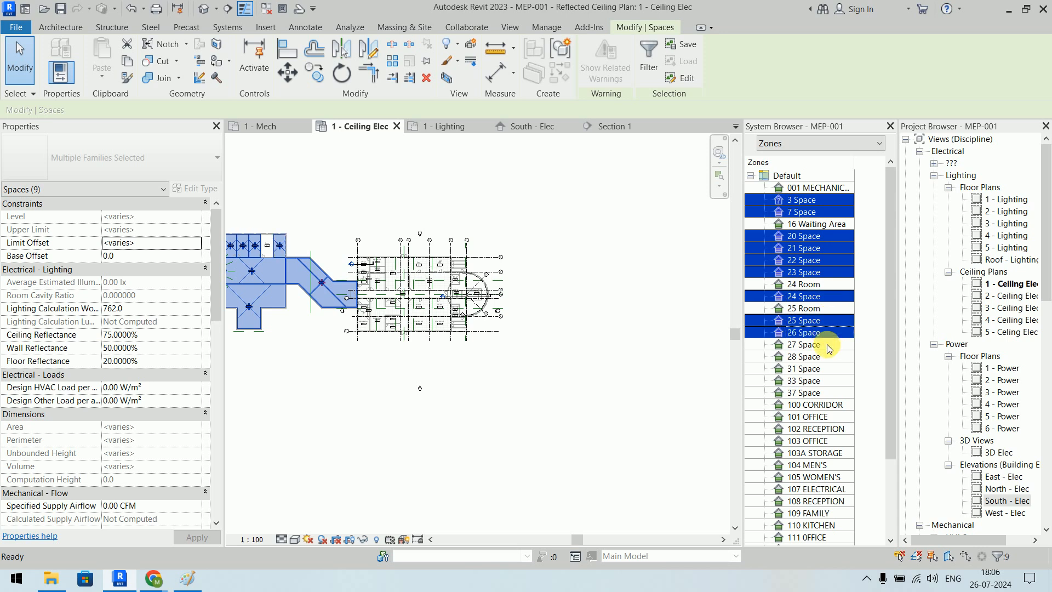
left_click(825, 344, "ctrl")
left_click(829, 357, "ctrl")
left_click(830, 368, "ctrl")
left_click(830, 380, "ctrl")
left_click(829, 393, "ctrl")
left_click_drag(893, 396, 869, 275)
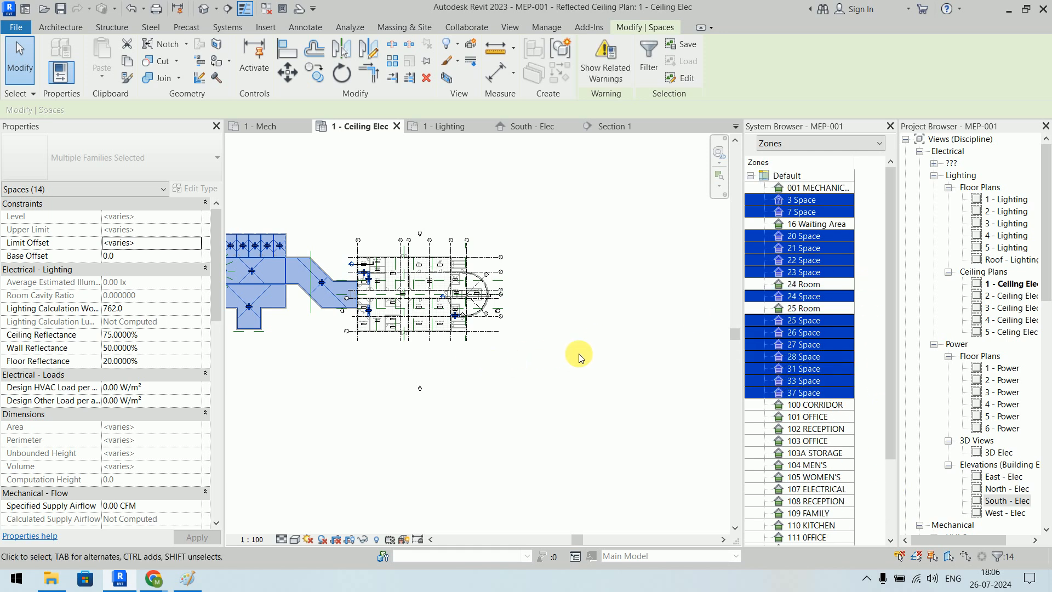
middle_click_drag(527, 329, 582, 359)
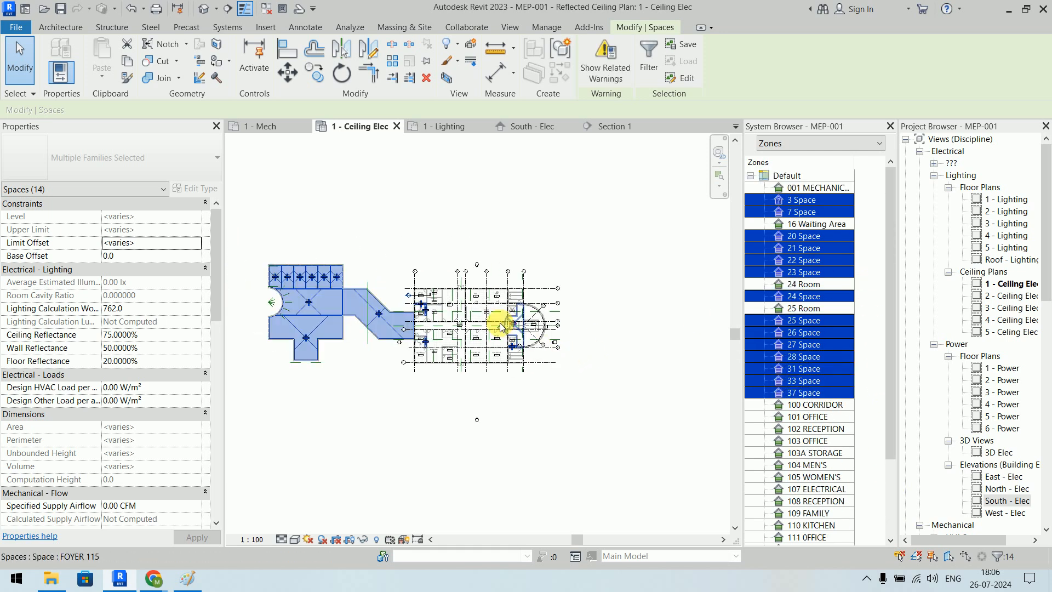
right_click(812, 253)
left_click(820, 256)
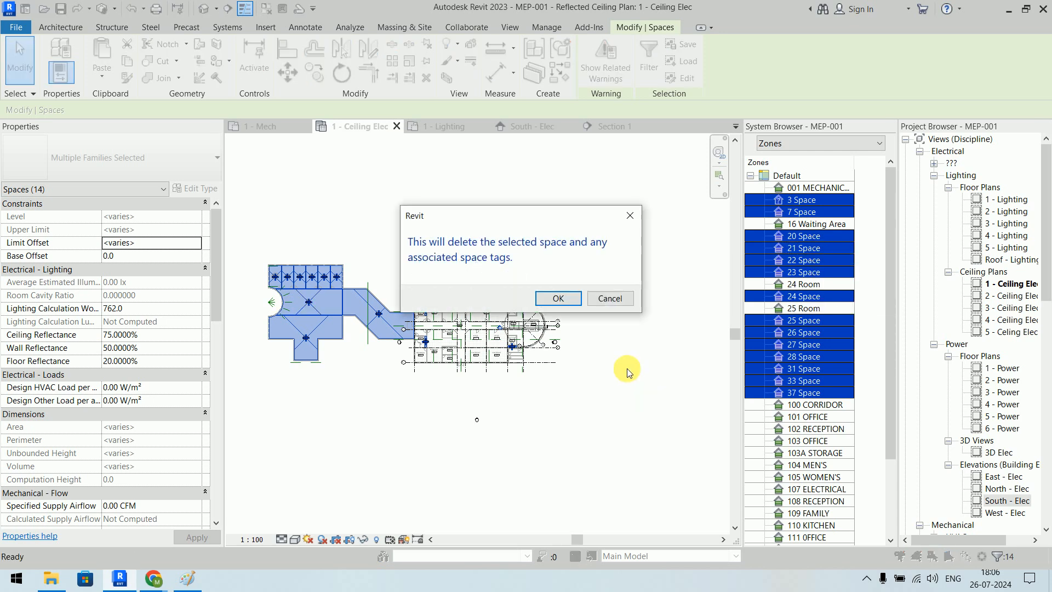
left_click(559, 299)
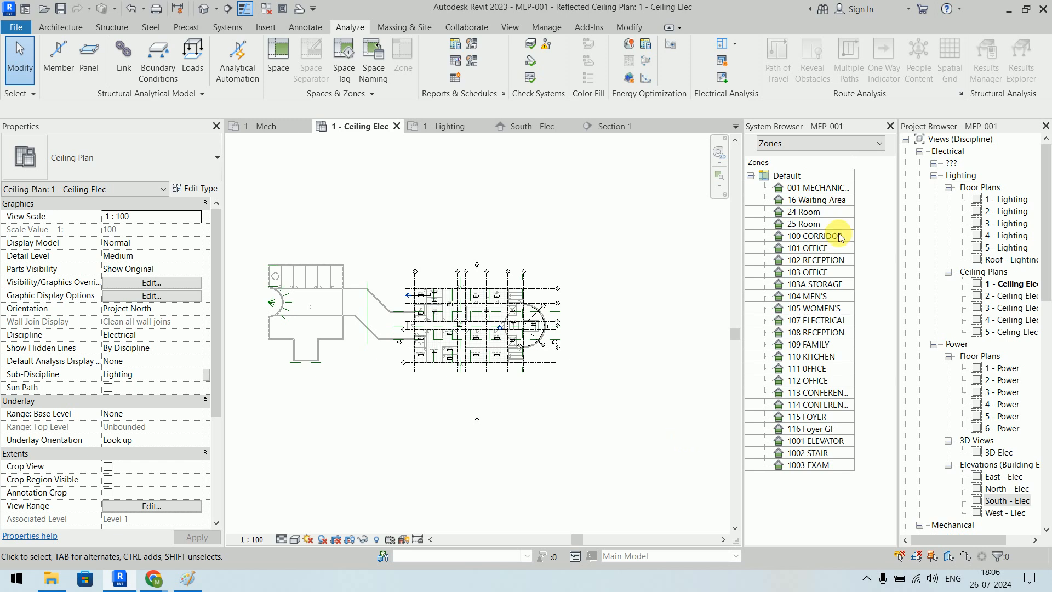
left_click(890, 127)
Examine the remaining named and tagged spaces across the main building on the Level 1 ceiling plan
scroll(465, 345, "up", 5)
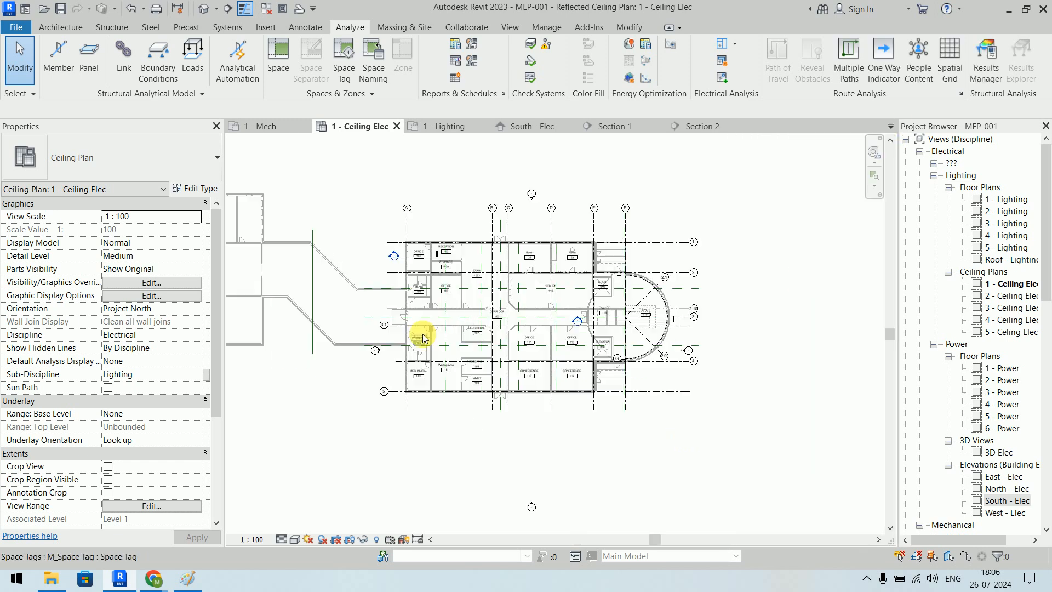
scroll(475, 342, "up", 3)
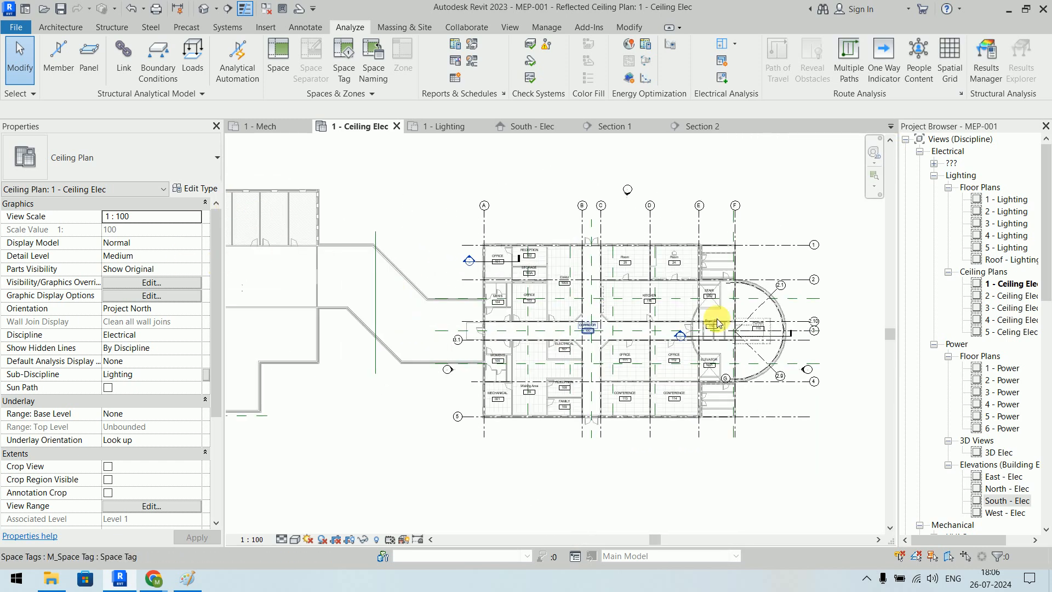
scroll(765, 306, "up", 3)
middle_click_drag(668, 417, 743, 271)
scroll(684, 358, "down", 1)
middle_click_drag(426, 330, 614, 435)
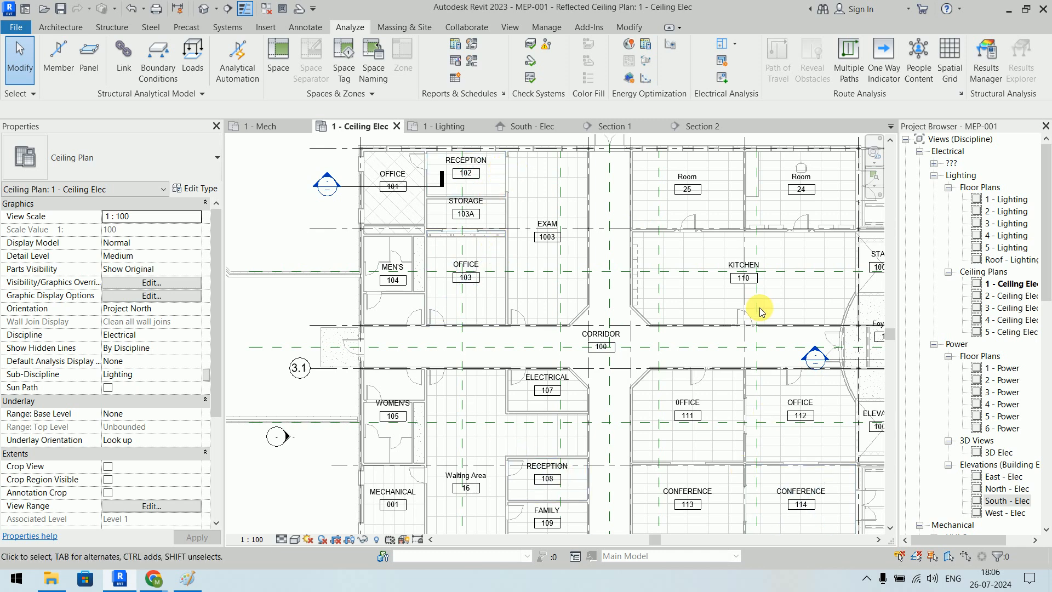
scroll(639, 304, "down", 4)
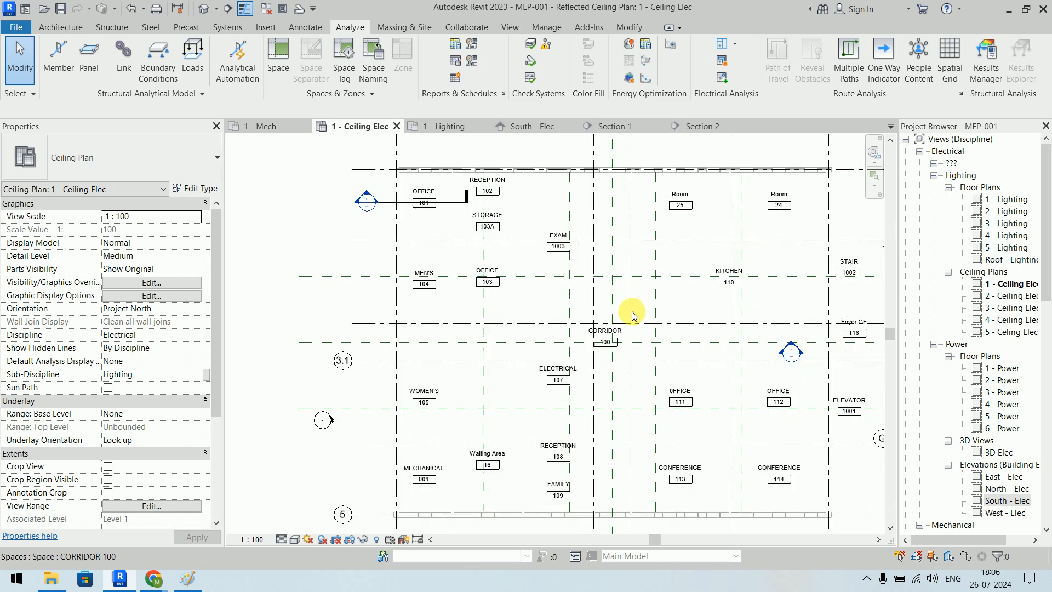
middle_click_drag(642, 297, 617, 259)
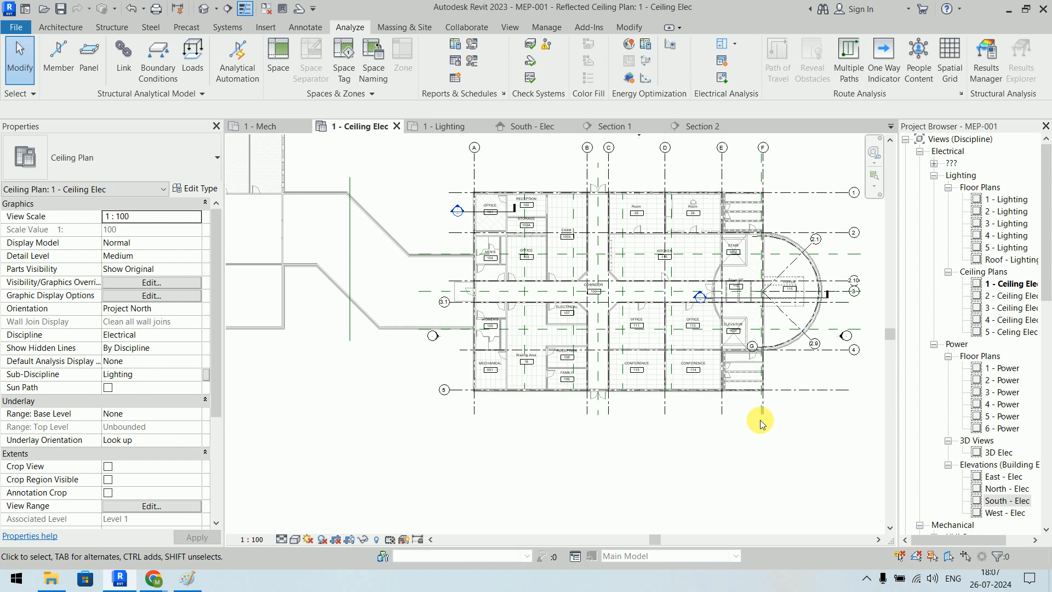
Delete the Section 2 marker through the foyer and the Section 1 marker through office 101, together with their section views
scroll(680, 441, "up", 3)
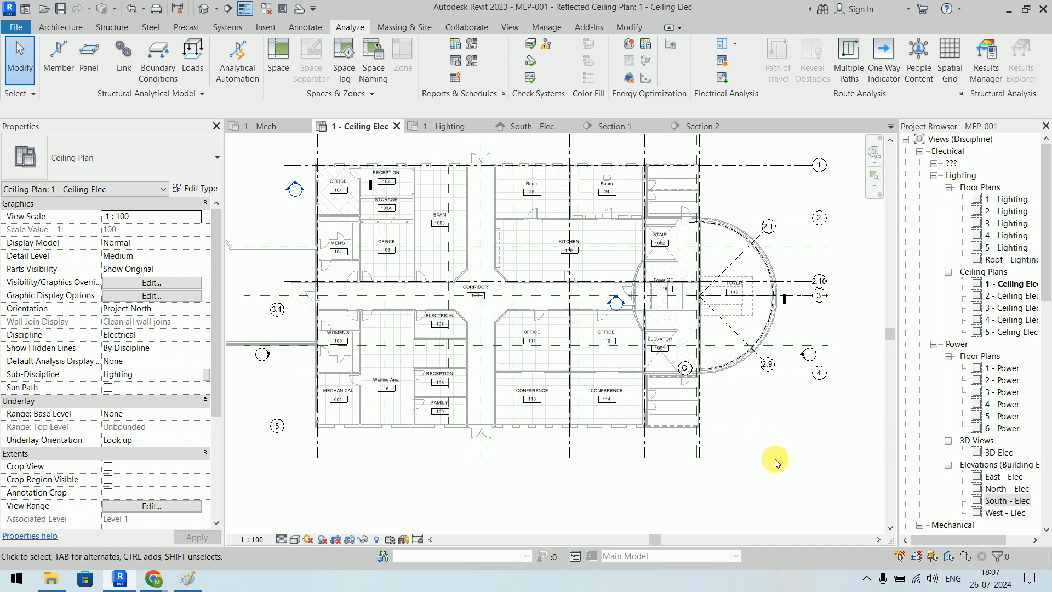
left_click(698, 304)
key("Delete")
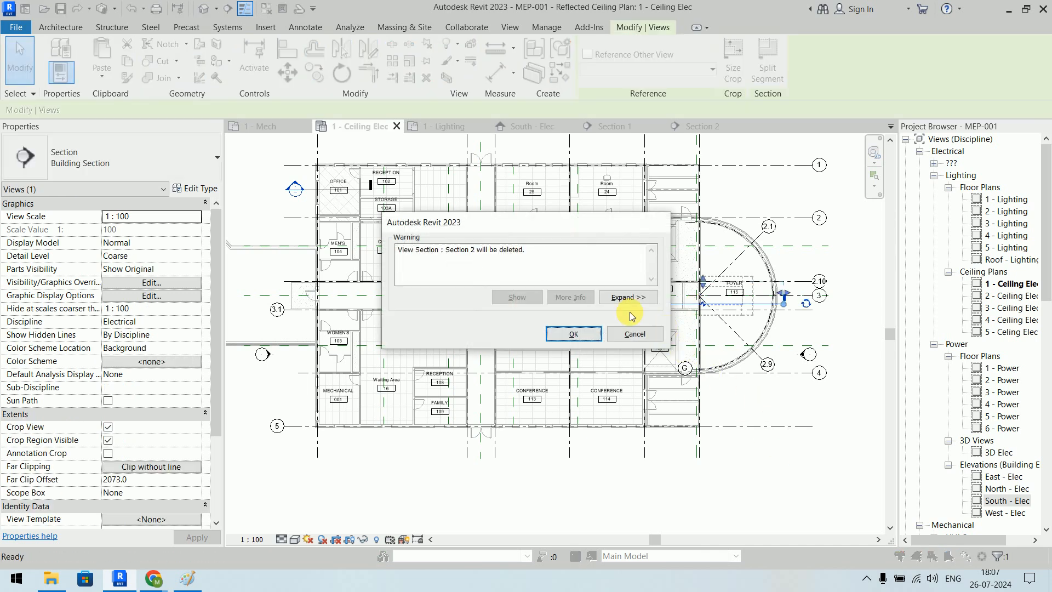
left_click(573, 332)
left_click(305, 189)
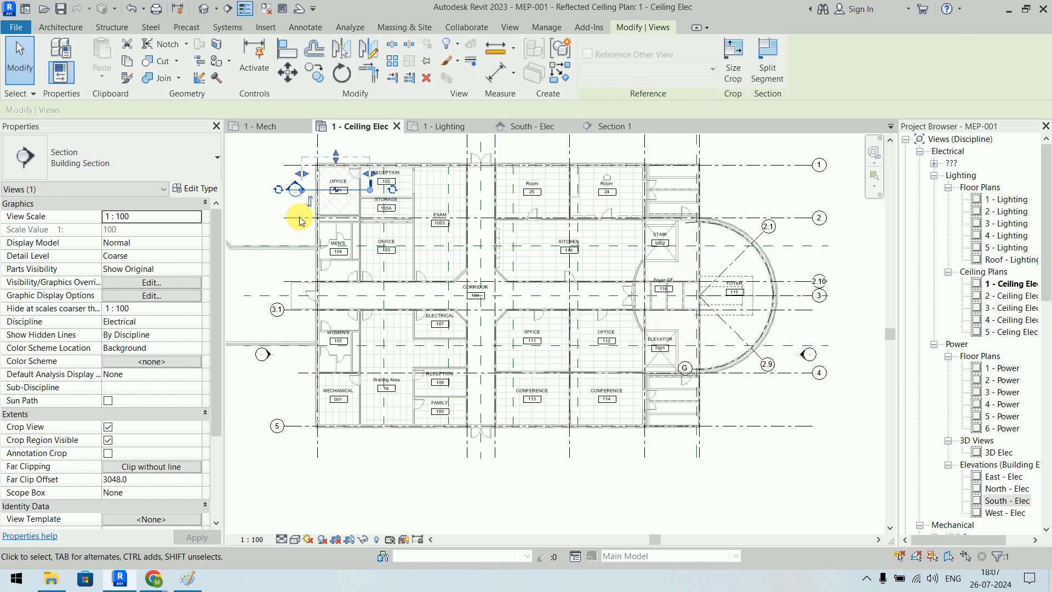
key("Delete")
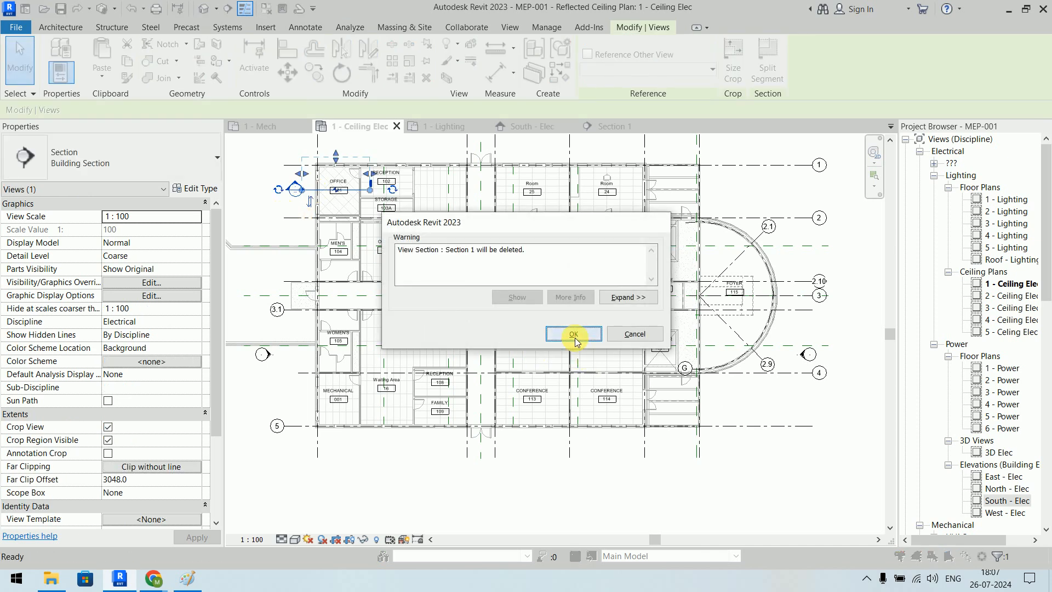
left_click(574, 334)
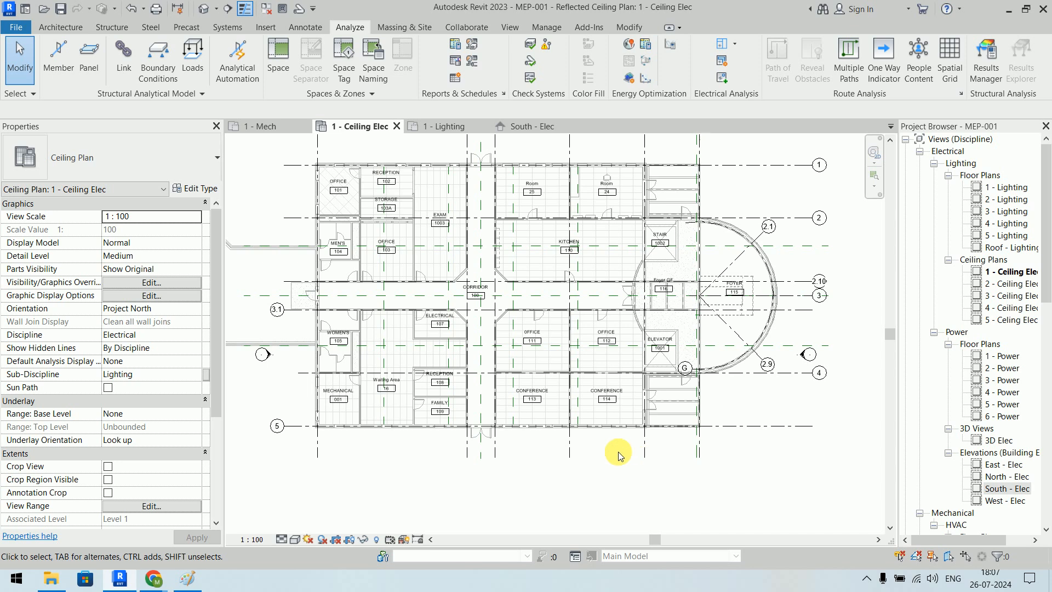
Select the OFFICE 101 space itself, not its tag, and widen the Properties palette so full parameter names fit
scroll(302, 172, "up", 6)
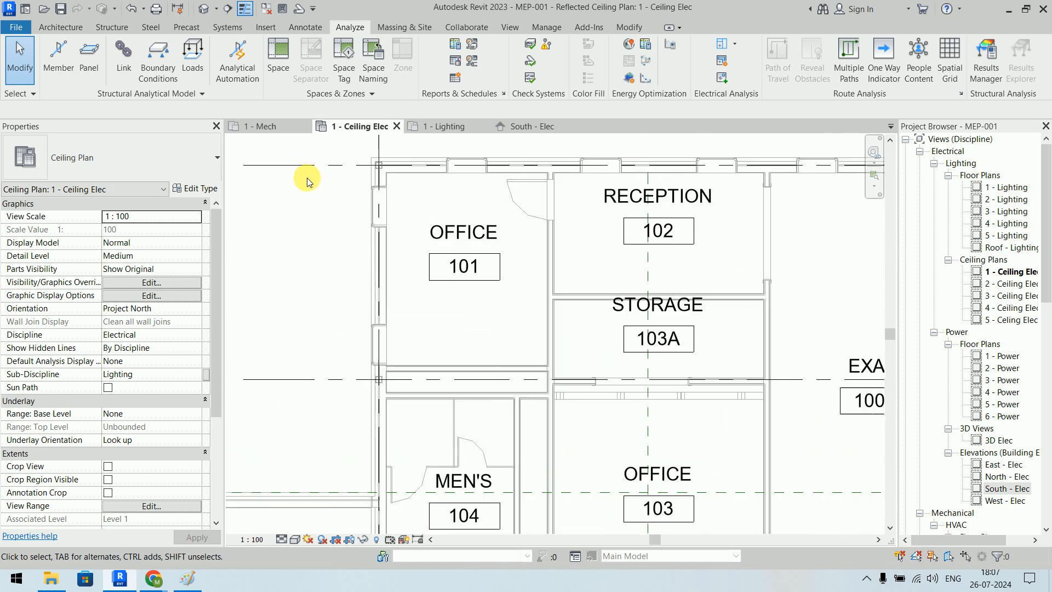
scroll(307, 178, "up", 2)
mouse_move(316, 224)
middle_mouse_down()
mouse_move(277, 232)
mouse_move(267, 246)
middle_mouse_up()
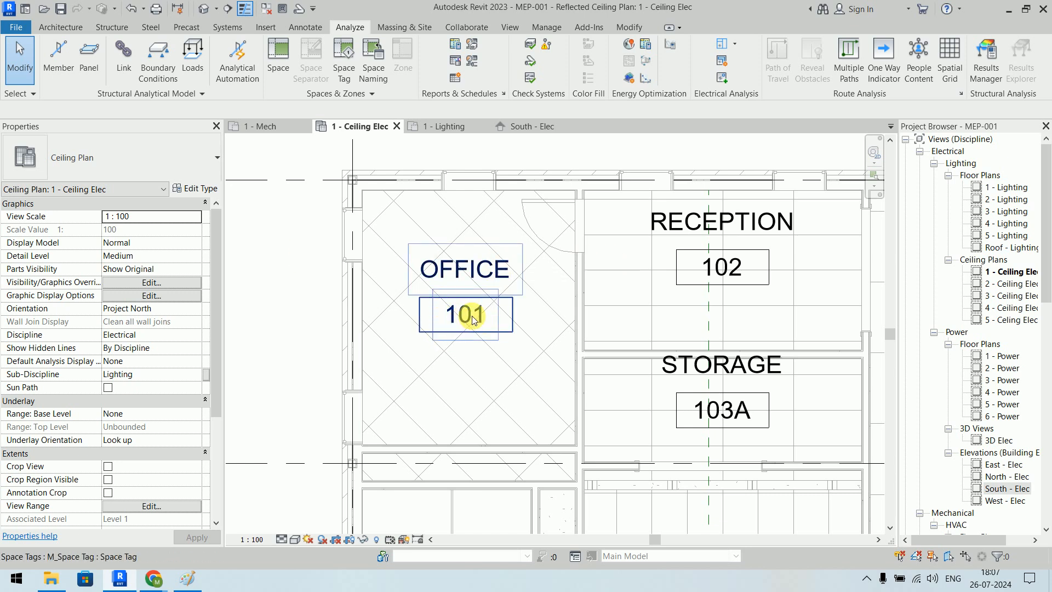
left_click(425, 356)
left_click(289, 297)
left_click(461, 275)
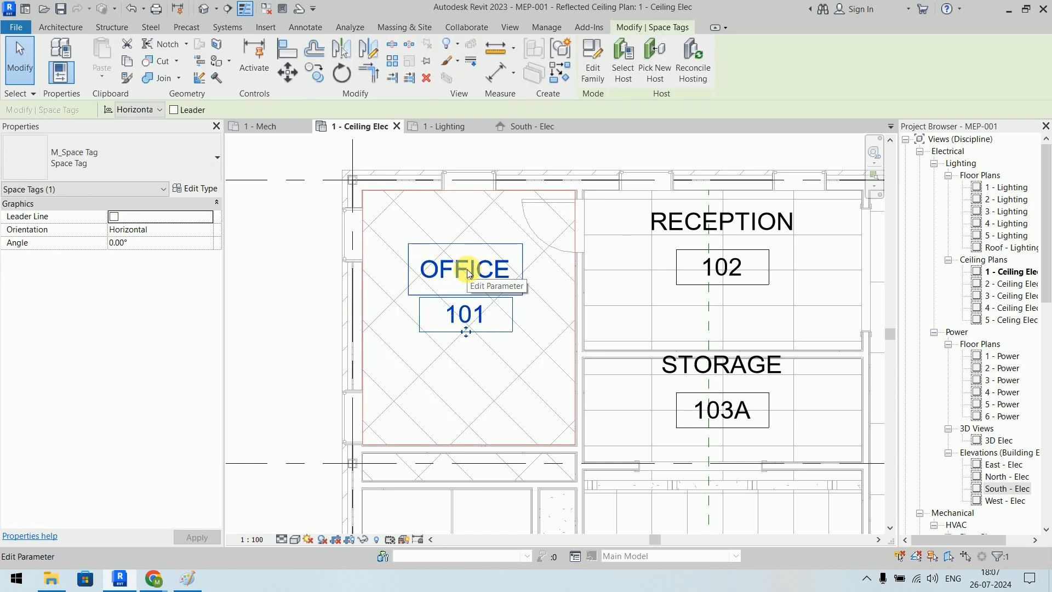
left_click(321, 270)
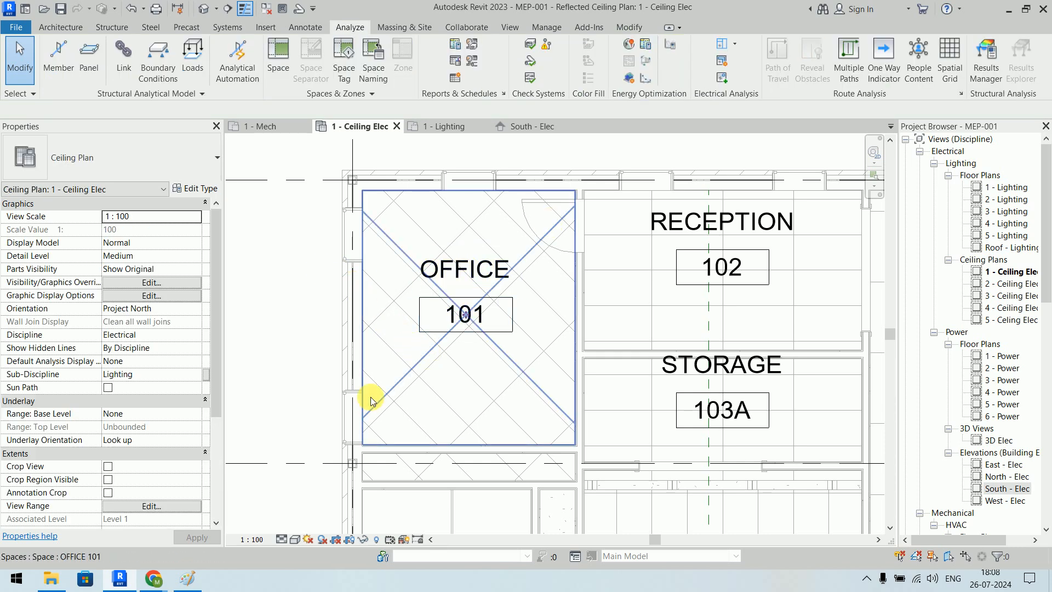
left_click(429, 355)
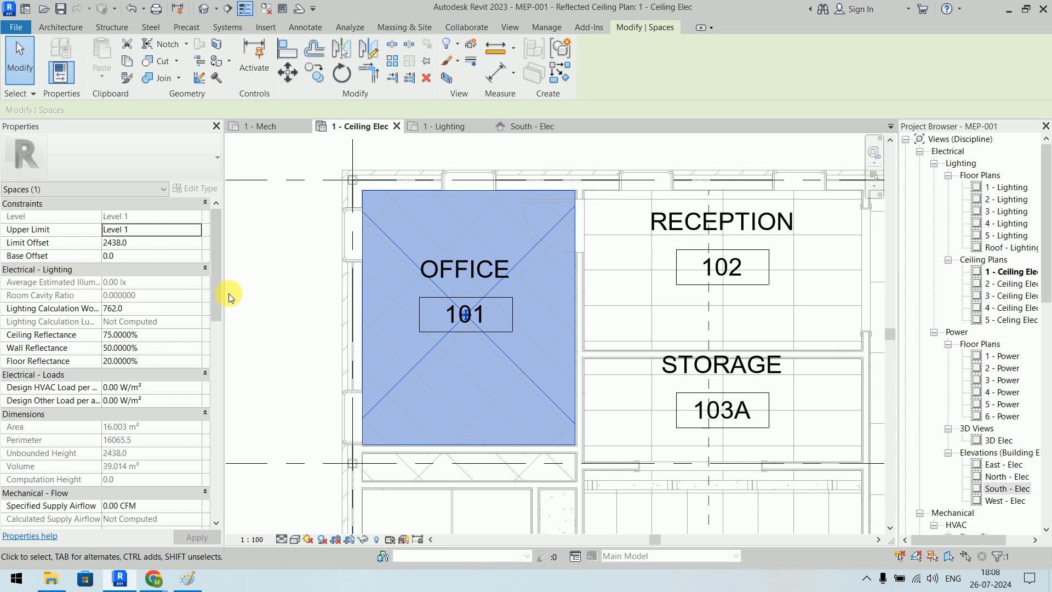
left_click_drag(230, 294, 314, 301)
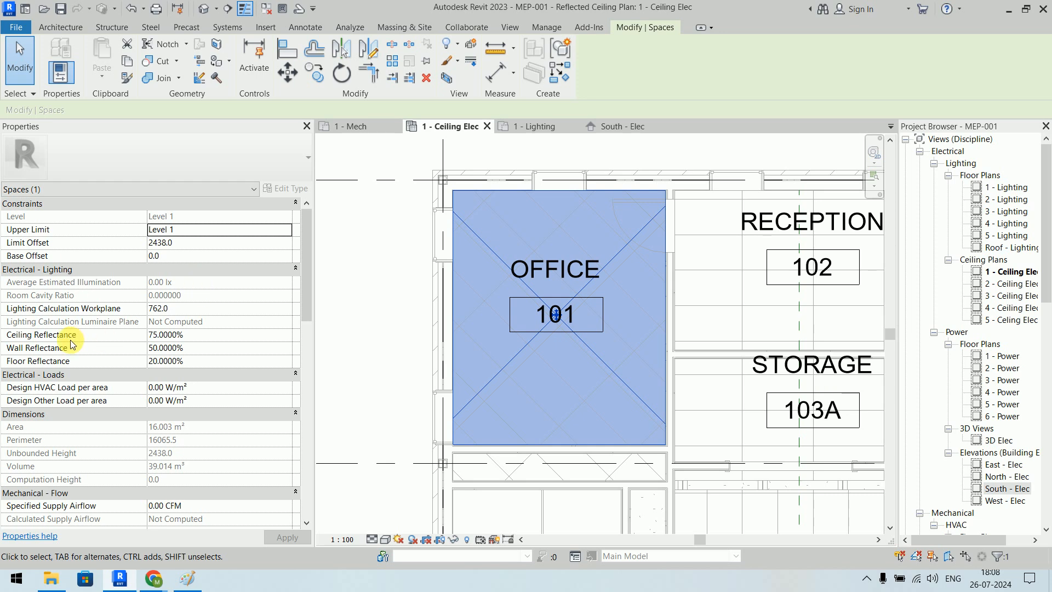
Examine the OFFICE 101 space's properties, from constraints, lighting, loads and dimensions through airflow and identity data to energy analysis
scroll(77, 328, "down", 2)
scroll(78, 326, "down", 2)
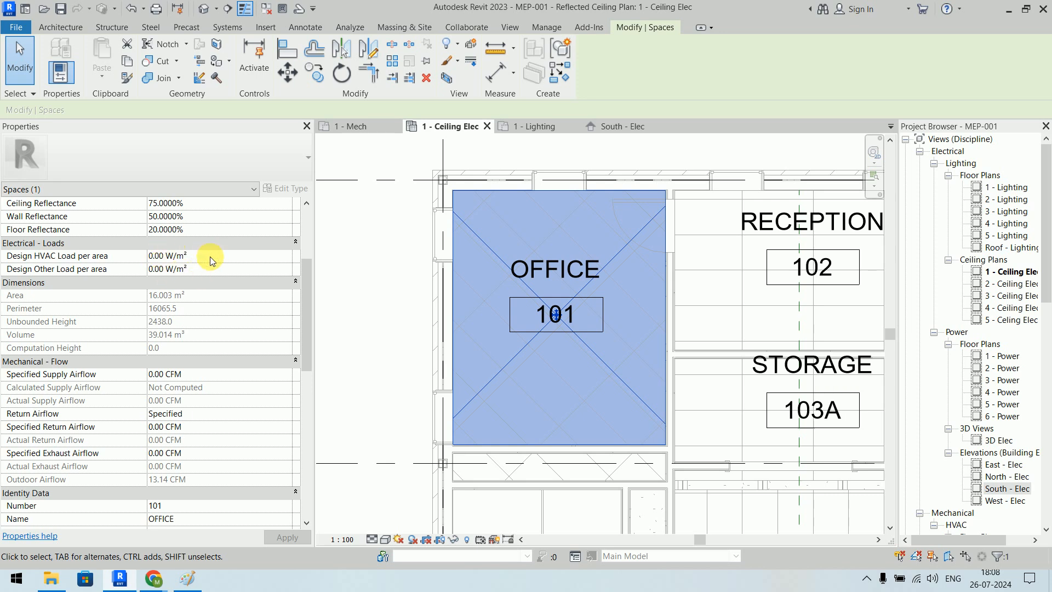
scroll(212, 254, "down", 1)
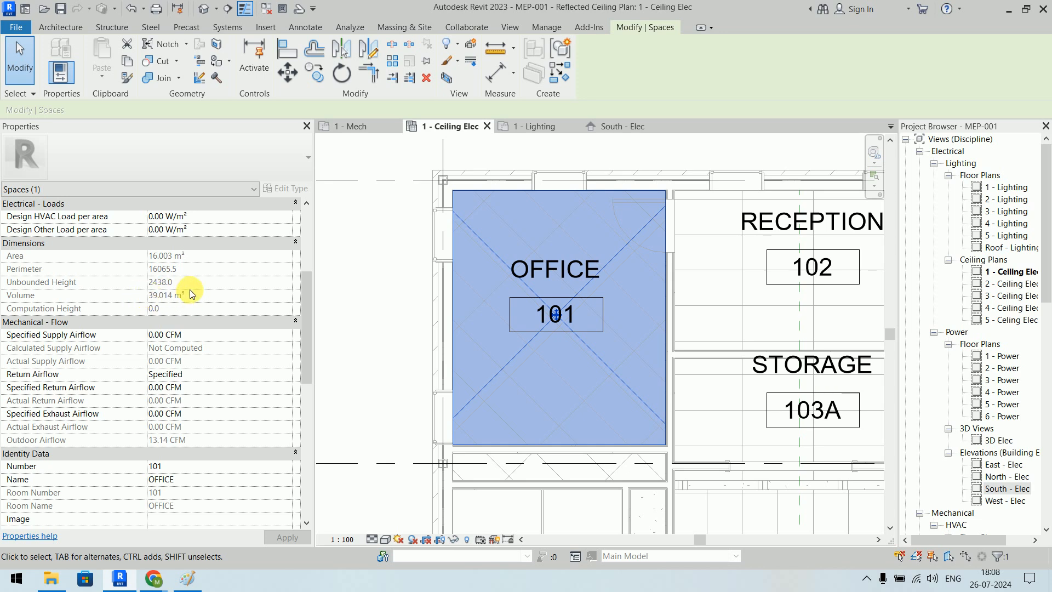
scroll(188, 271, "down", 3)
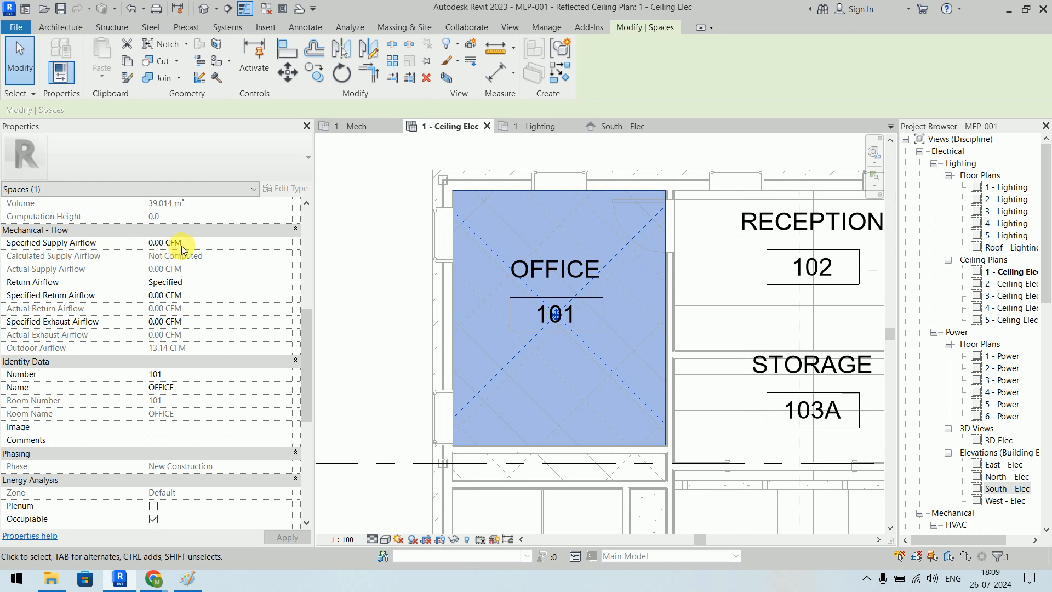
scroll(182, 248, "down", 5)
scroll(182, 246, "up", 1)
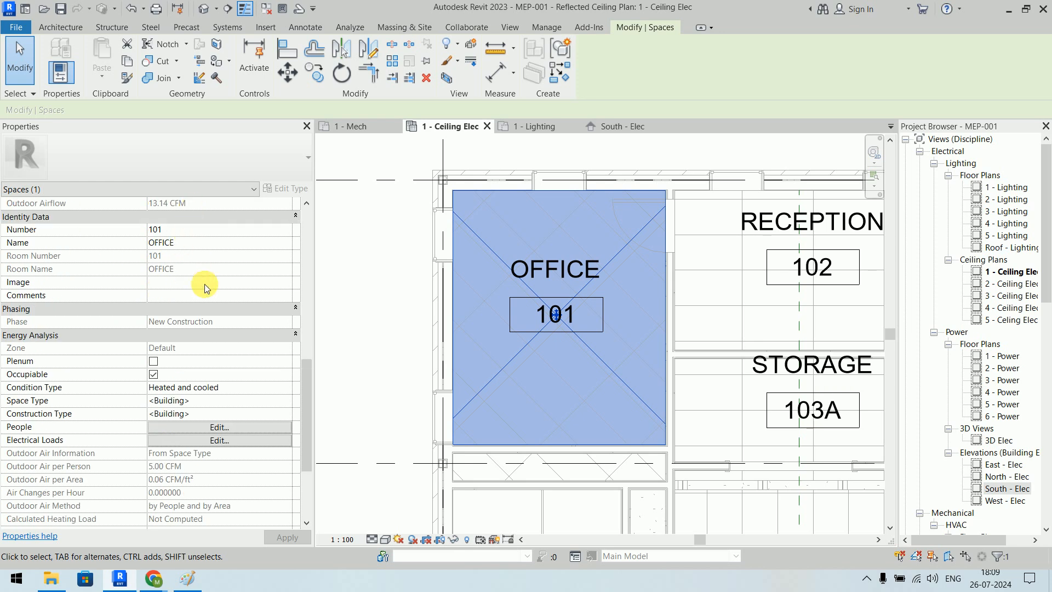
scroll(205, 283, "up", 8)
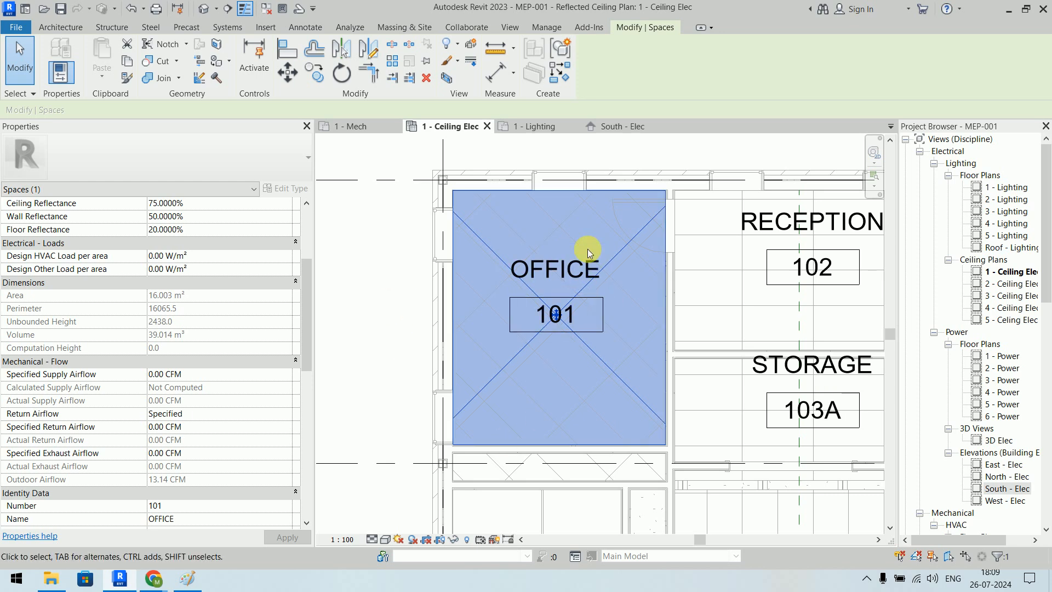
scroll(199, 244, "up", 5)
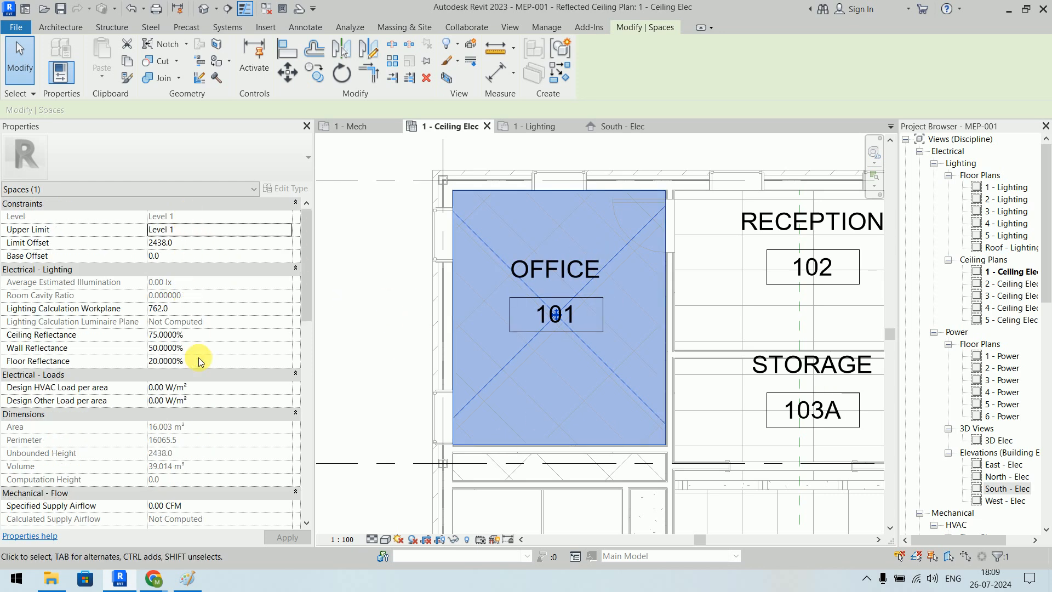